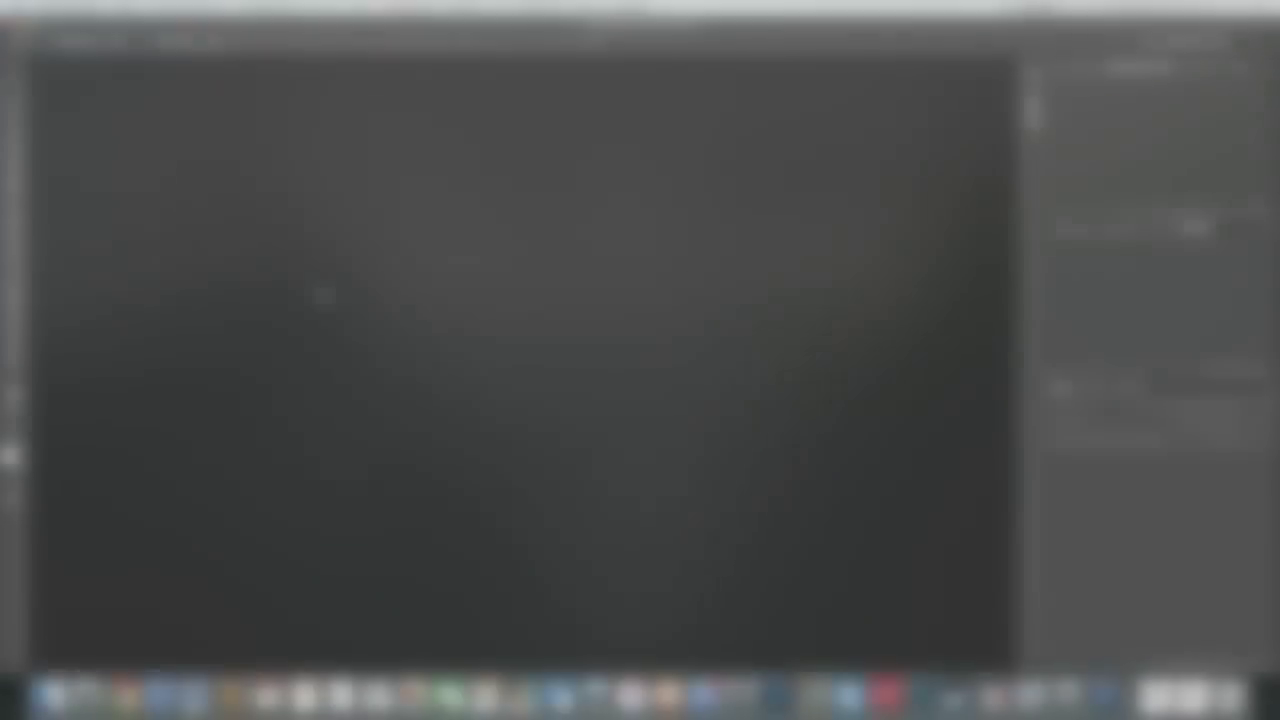
Step: Make a 1920 × 1080 px transparent document called Wildlife-2016
left_click(125, 7)
left_click(130, 24)
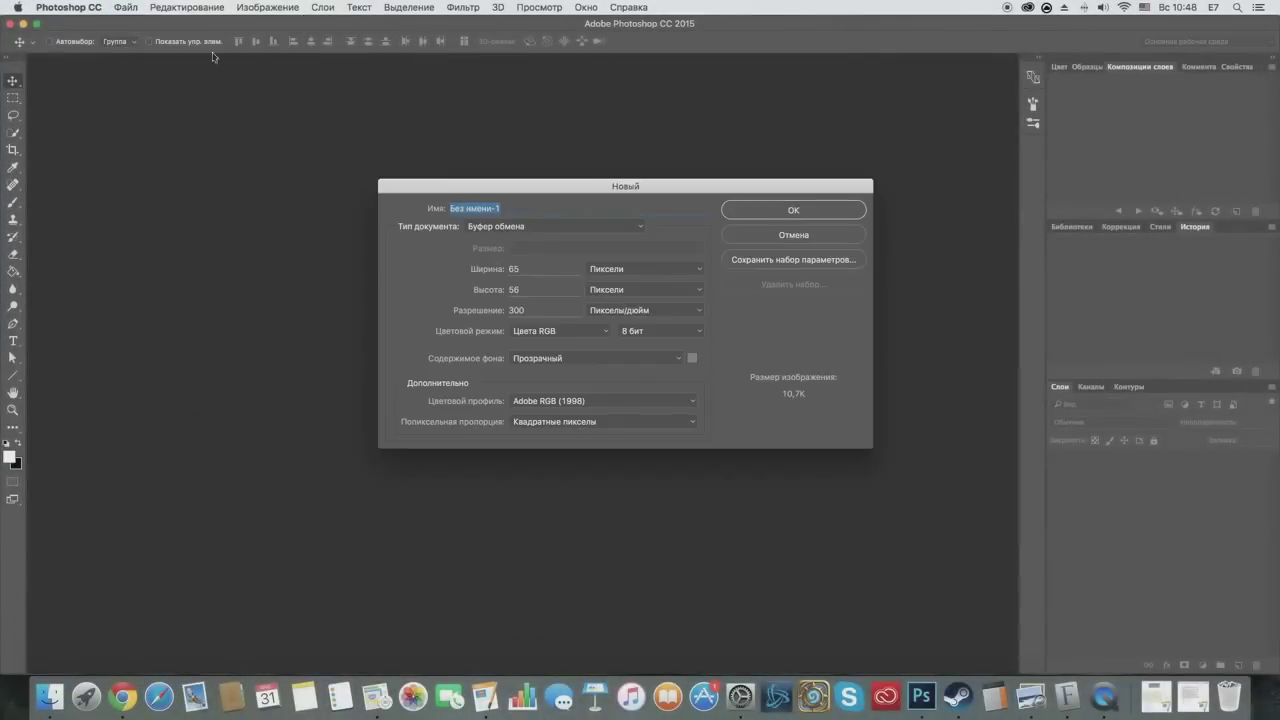
left_click(481, 269)
type("190")
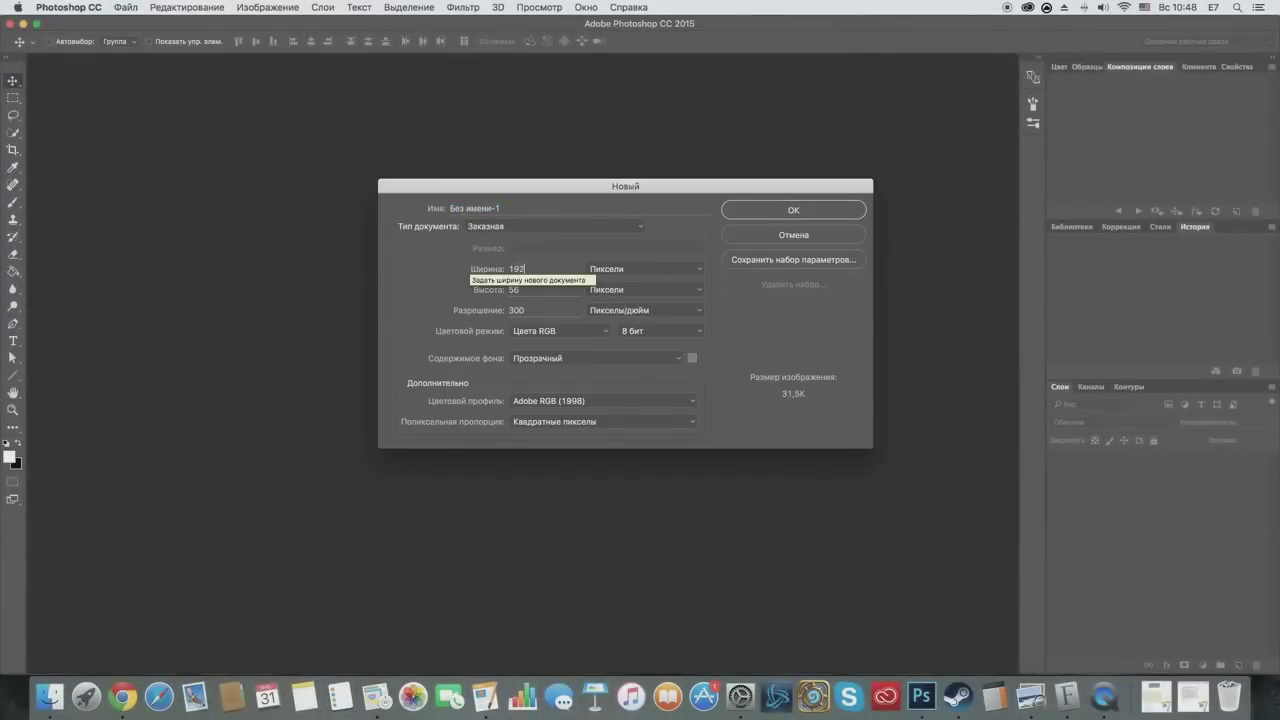
key("Tab")
type("1080")
left_click(465, 208)
type("Wildlife-")
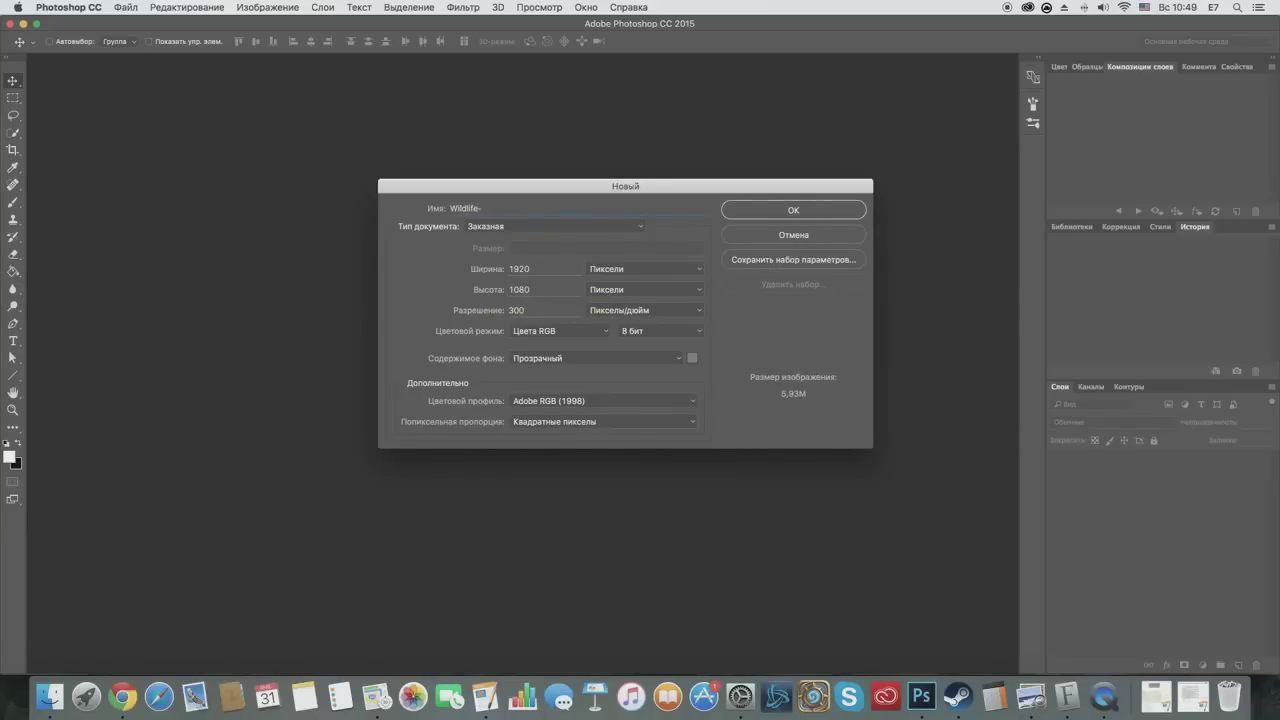
left_click(757, 212)
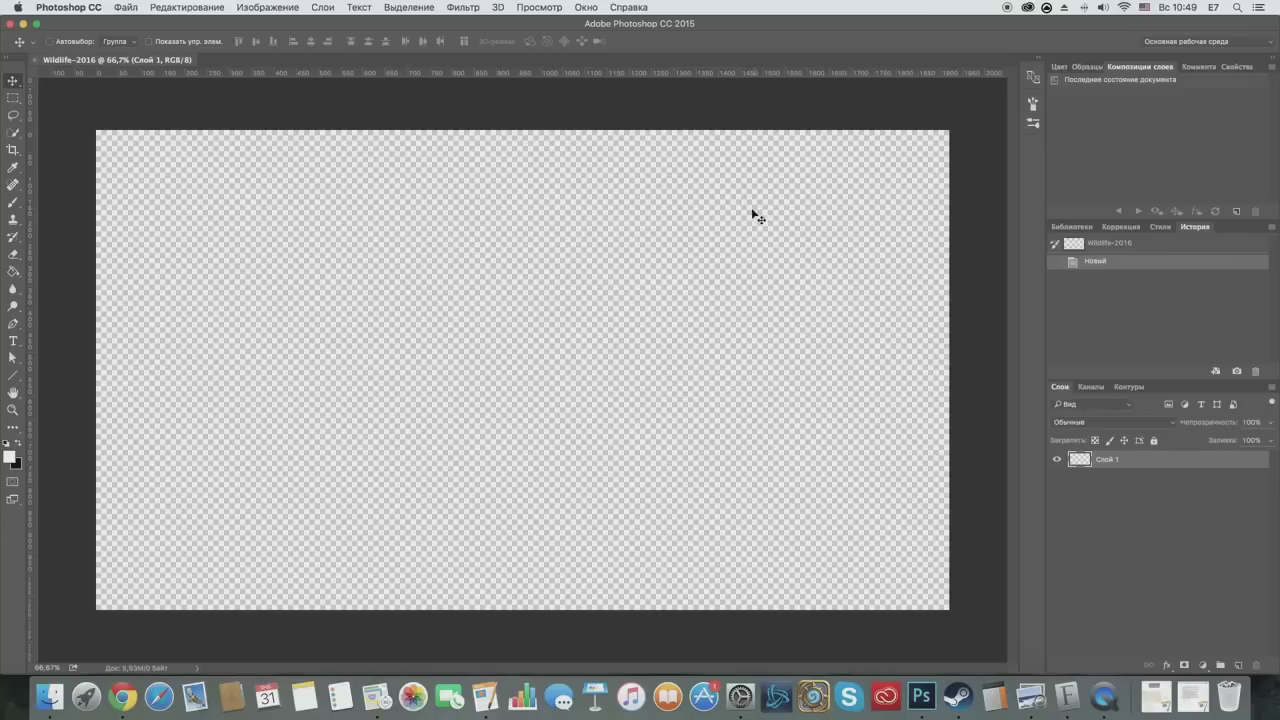
Step: Open coniferous-forest.jpg from Downloads unmanaged and drag it into Wildlife-2016
left_click(124, 7)
left_click(141, 36)
scroll(568, 240, "down", 10)
scroll(566, 238, "up", 5)
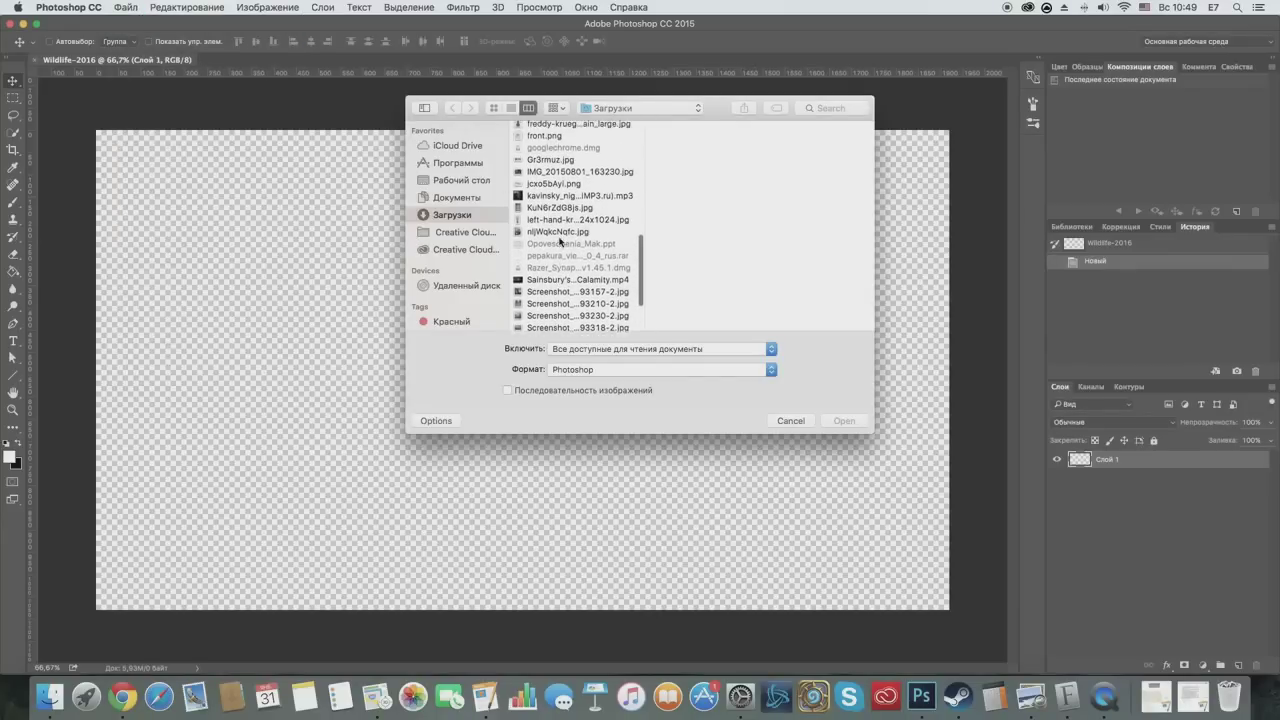
left_click(560, 185)
scroll(560, 200, "up", 3)
scroll(560, 200, "up", 2)
left_click(566, 197)
left_click(858, 422)
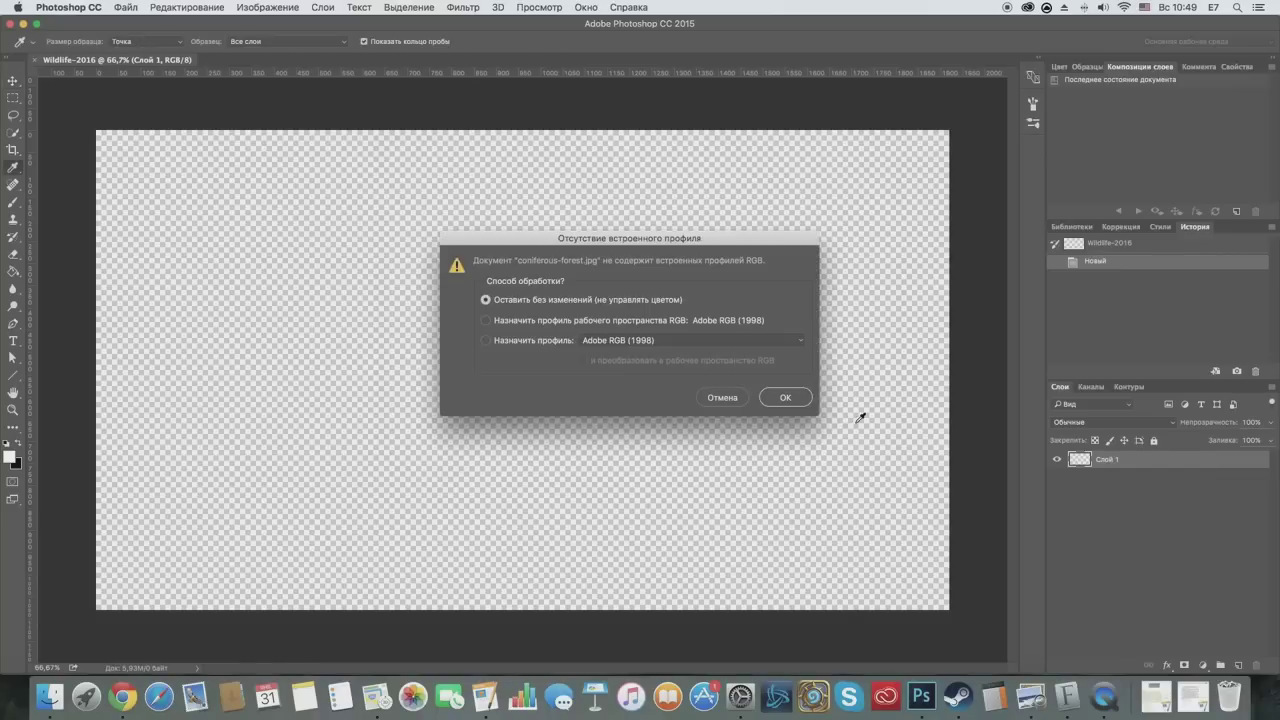
left_click(785, 398)
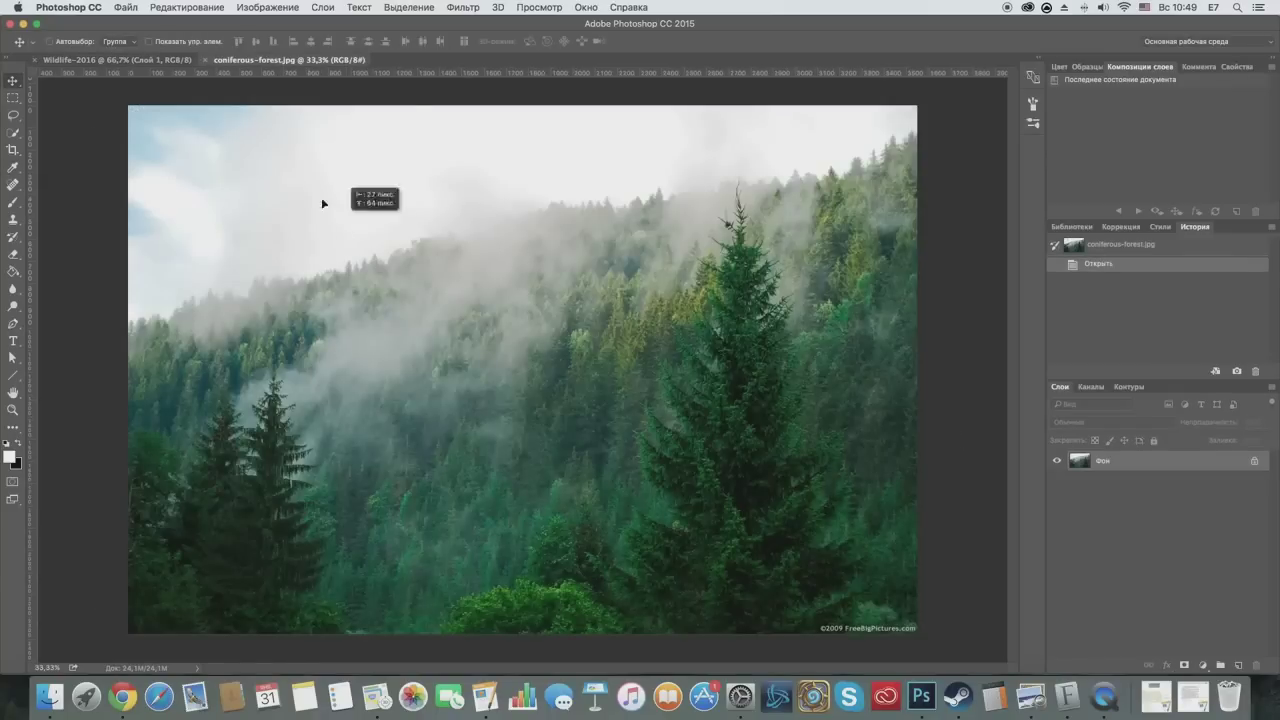
mouse_move(111, 64)
left_mouse_down()
mouse_move(530, 311)
mouse_move(286, 234)
left_mouse_up()
Step: Free-transform the forest layer so it covers the whole Wildlife-2016 canvas
key("ctrl+t")
mouse_move(961, 120)
left_mouse_down()
mouse_move(948, 115)
mouse_move(875, 186)
left_mouse_up()
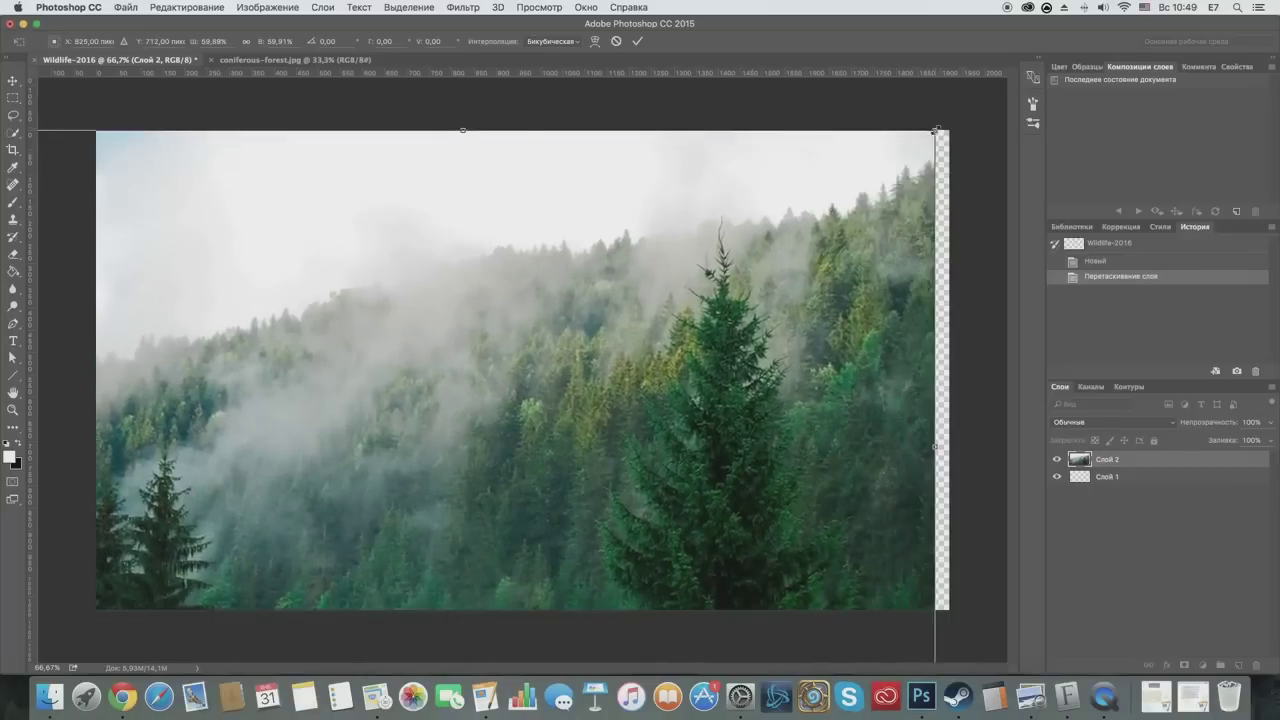
mouse_move(873, 186)
left_mouse_down()
mouse_move(812, 201)
mouse_move(833, 176)
left_mouse_up()
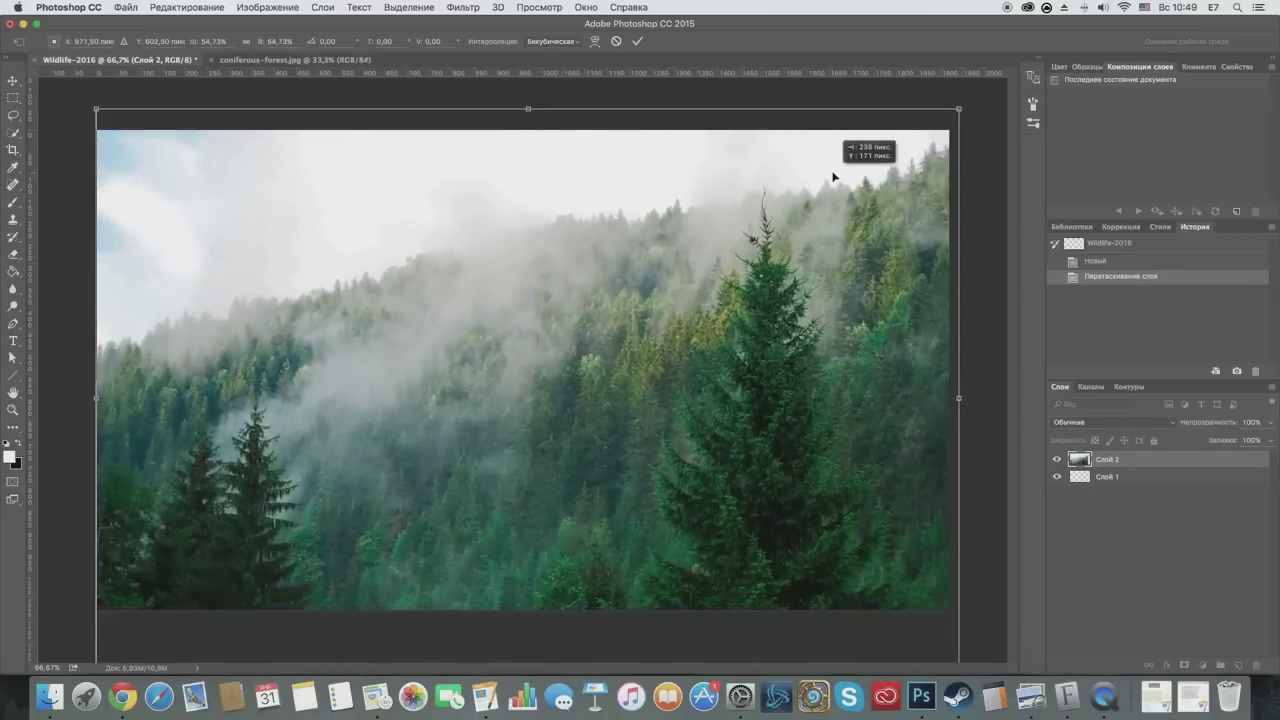
key("Return")
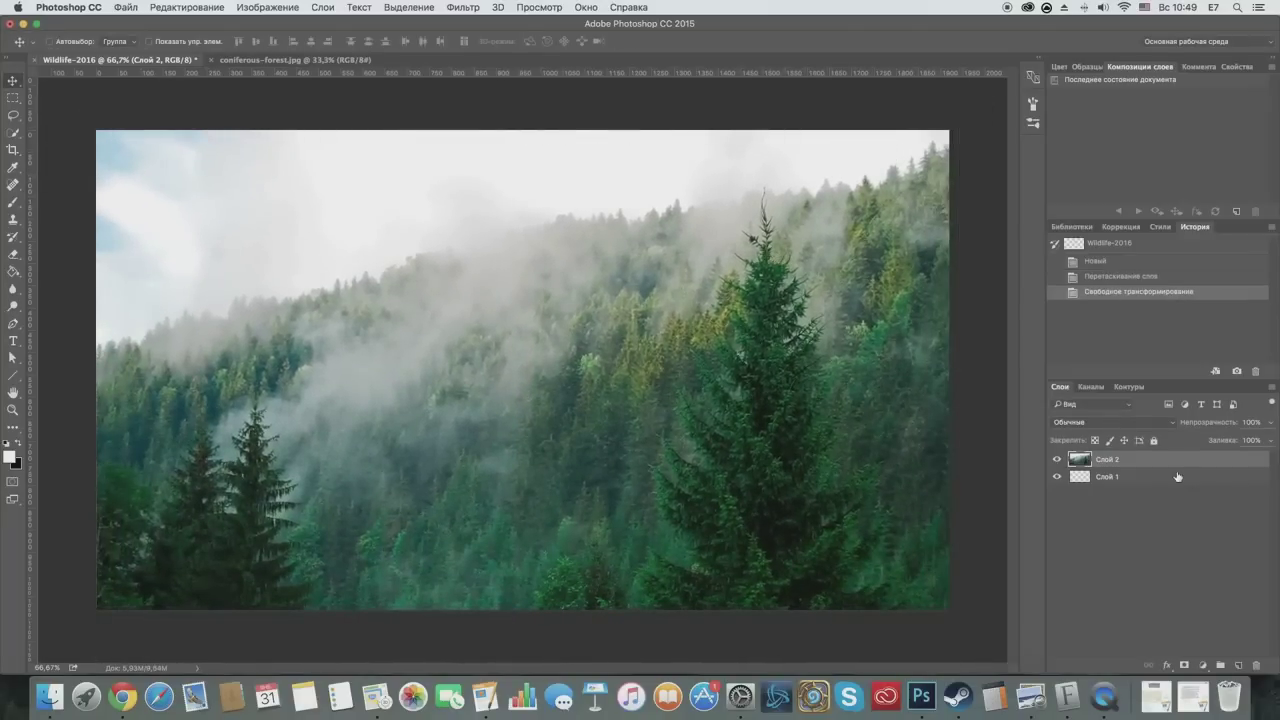
left_click(1178, 476)
Step: Fill the bottom layer Слой 1 with black using the Paint Bucket
left_click(13, 271)
left_click(19, 441)
left_click(539, 321)
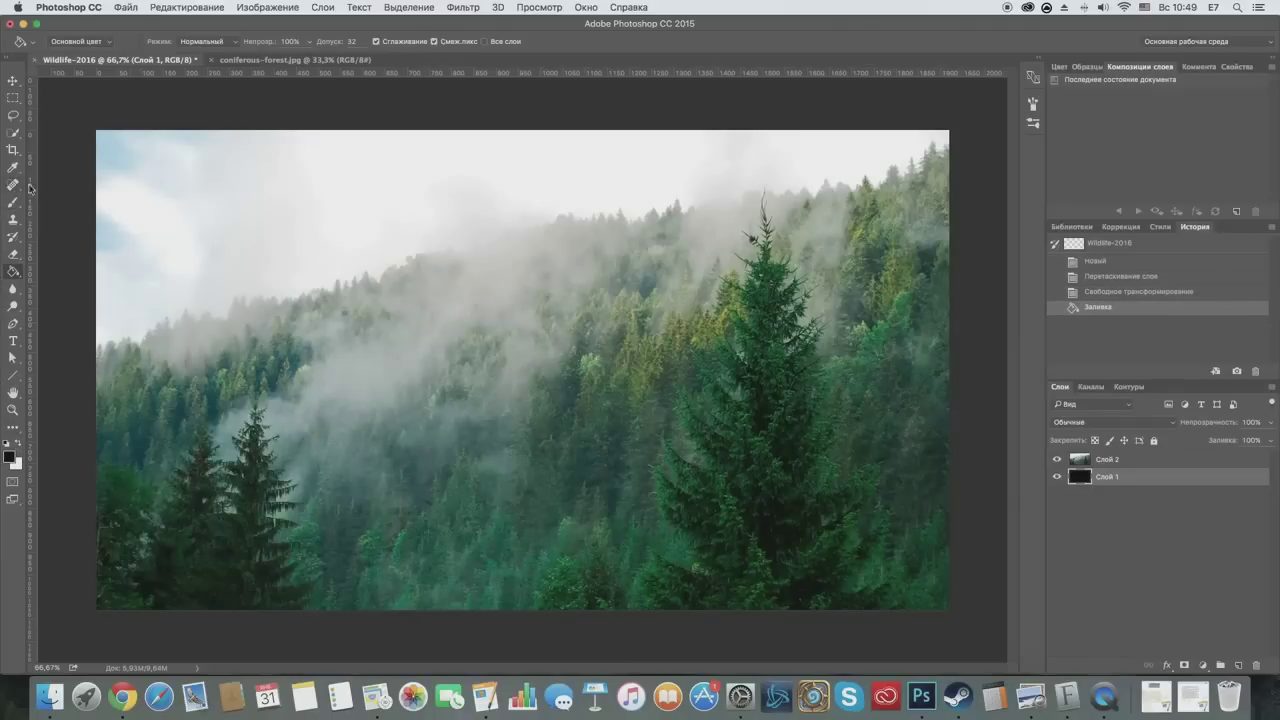
Step: Lower the forest layer's opacity to 60%
left_click(1088, 459)
left_click(1271, 422)
left_click_drag(1270, 440, 1246, 441)
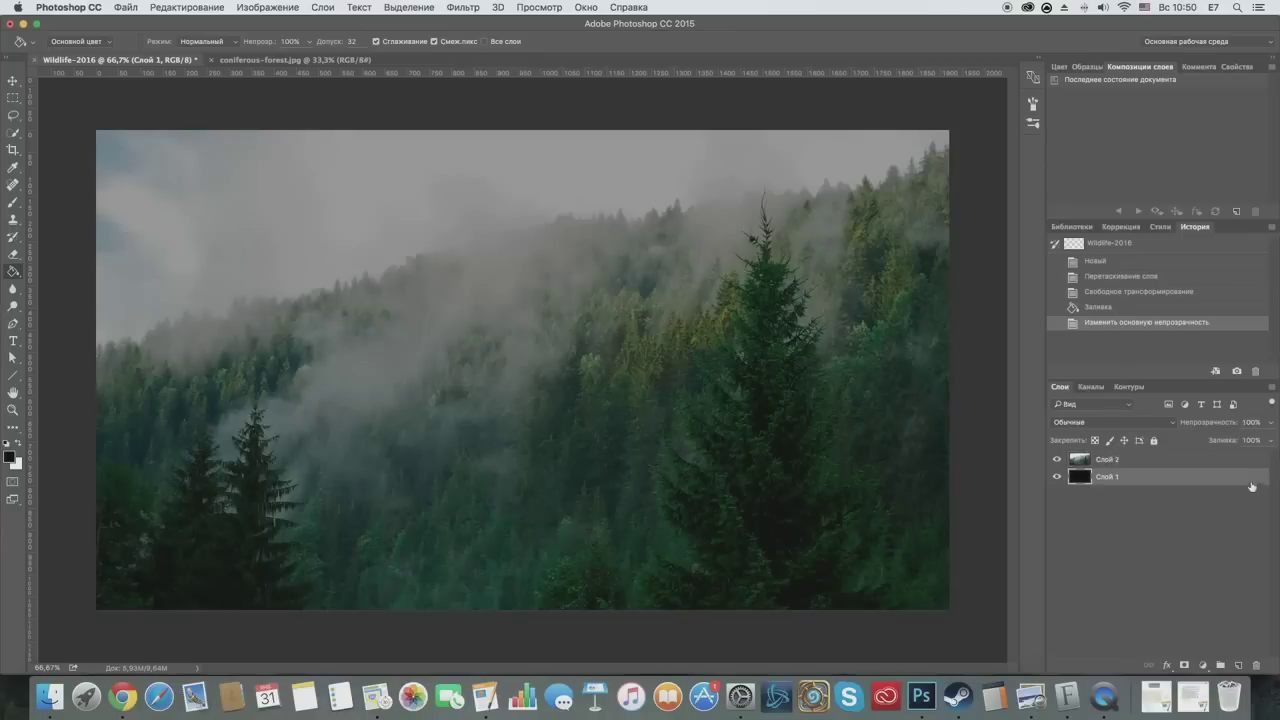
left_click(463, 7)
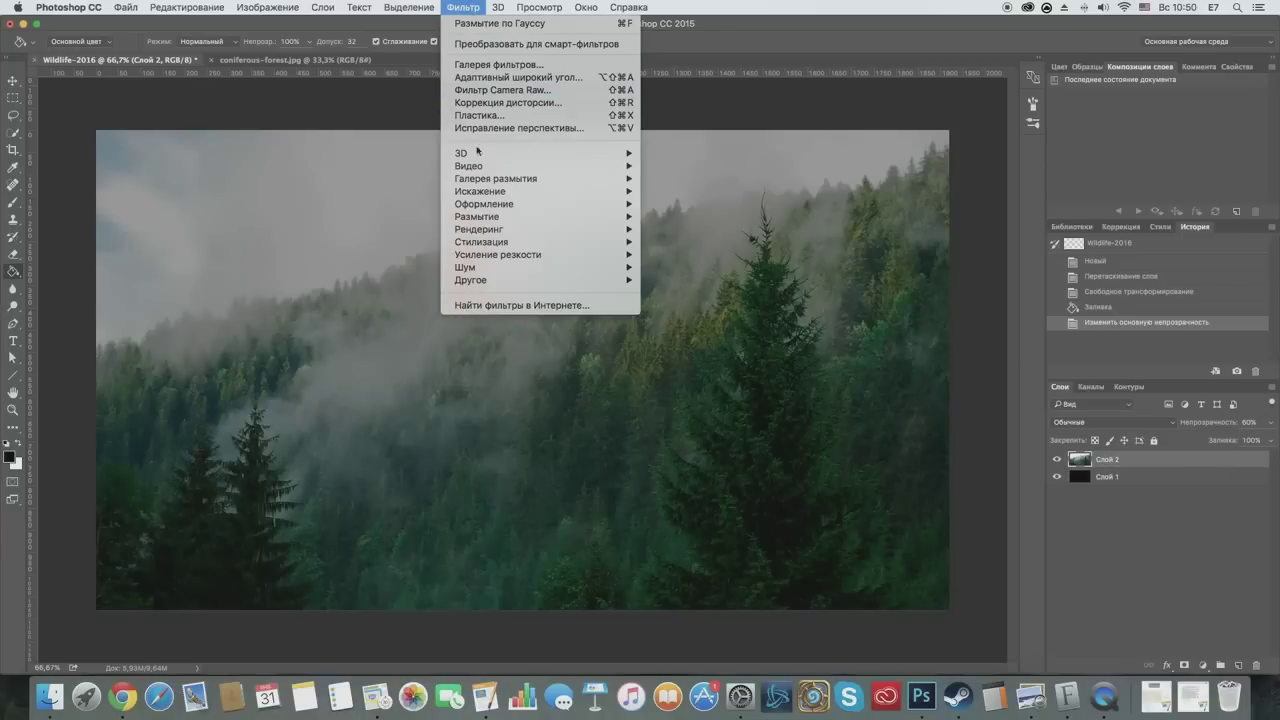
Step: Blur the forest layer with a 3.0-pixel Gaussian Blur
left_click(700, 280)
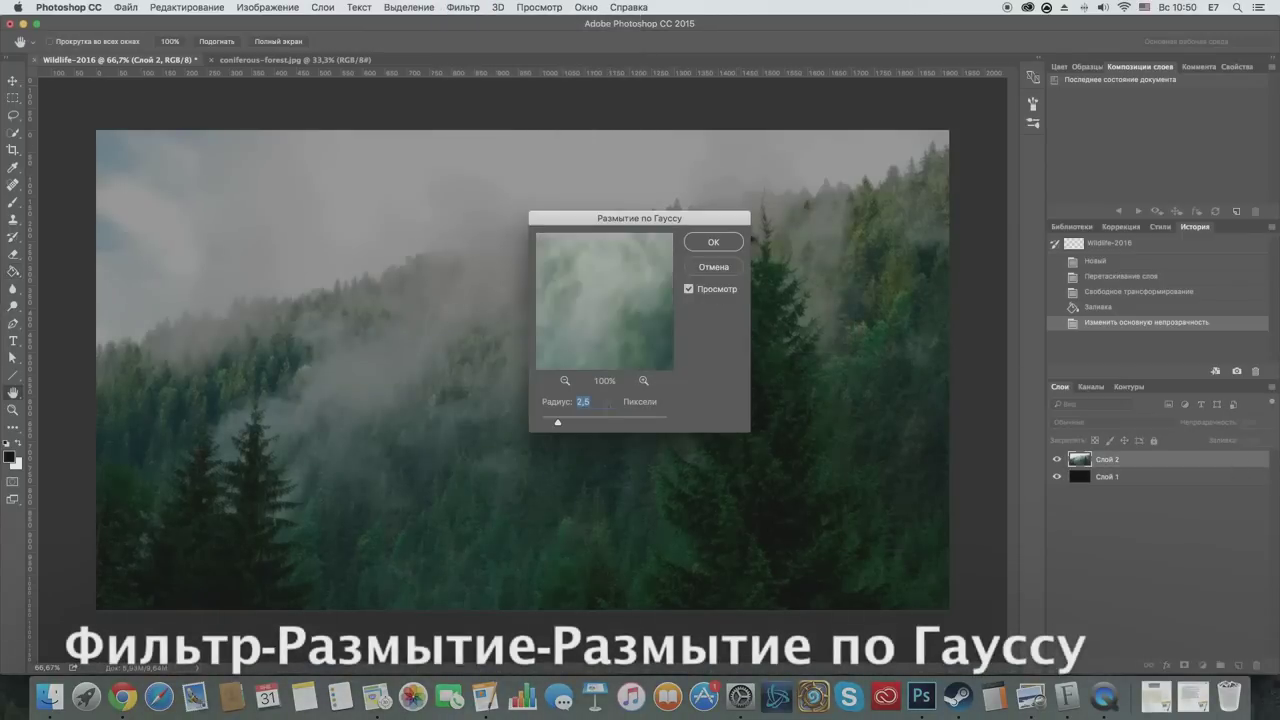
left_click(566, 381)
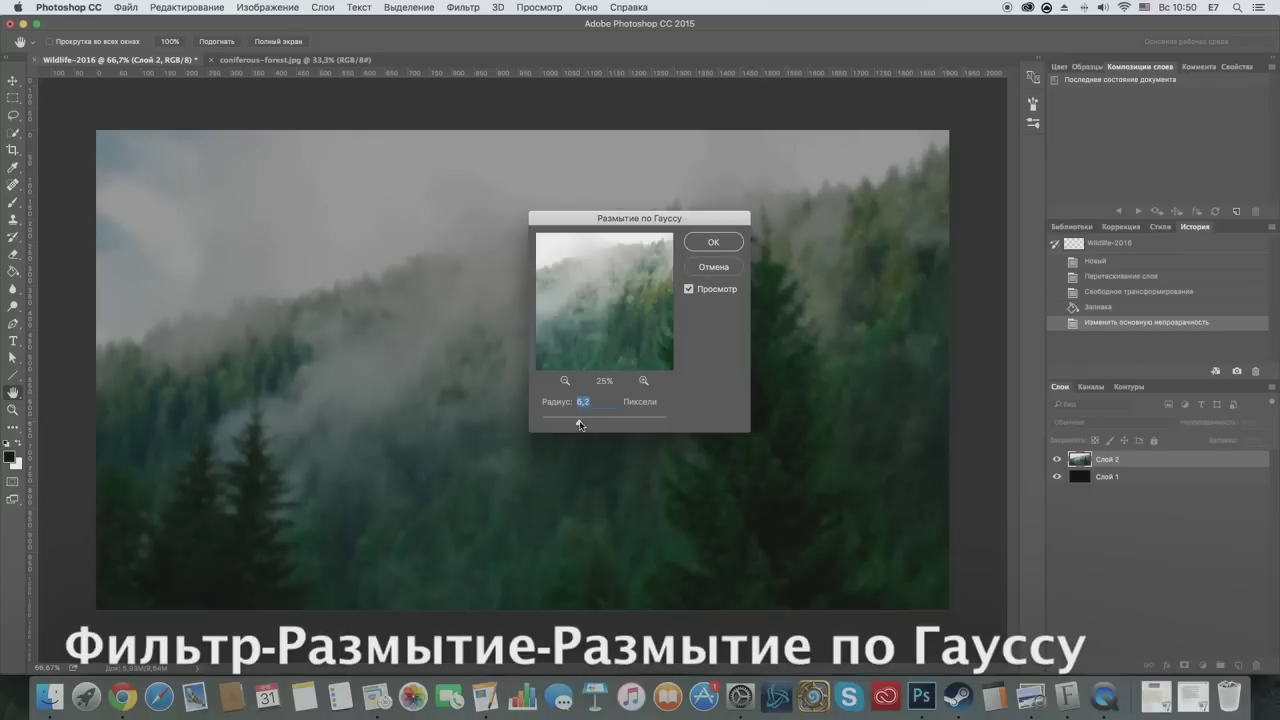
left_click_drag(571, 424, 558, 424)
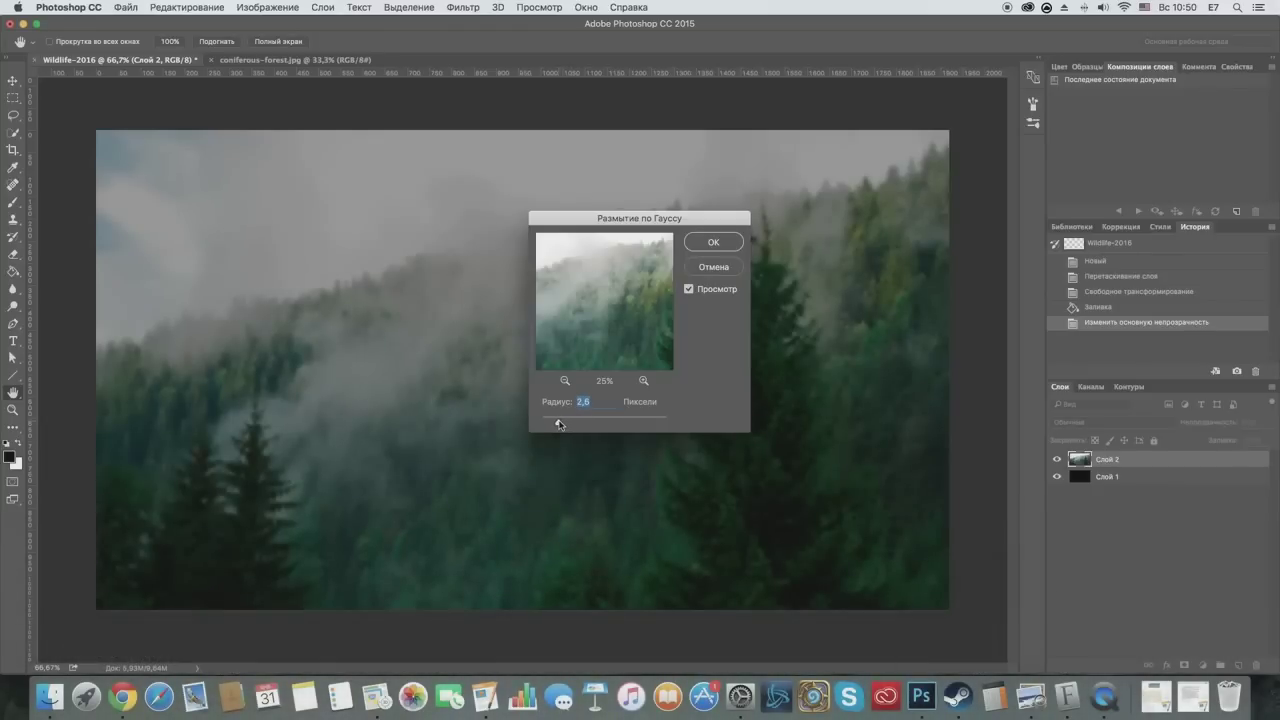
left_click(714, 243)
Step: Group the black and forest layers and rename the group Задний фон
left_click(1220, 665)
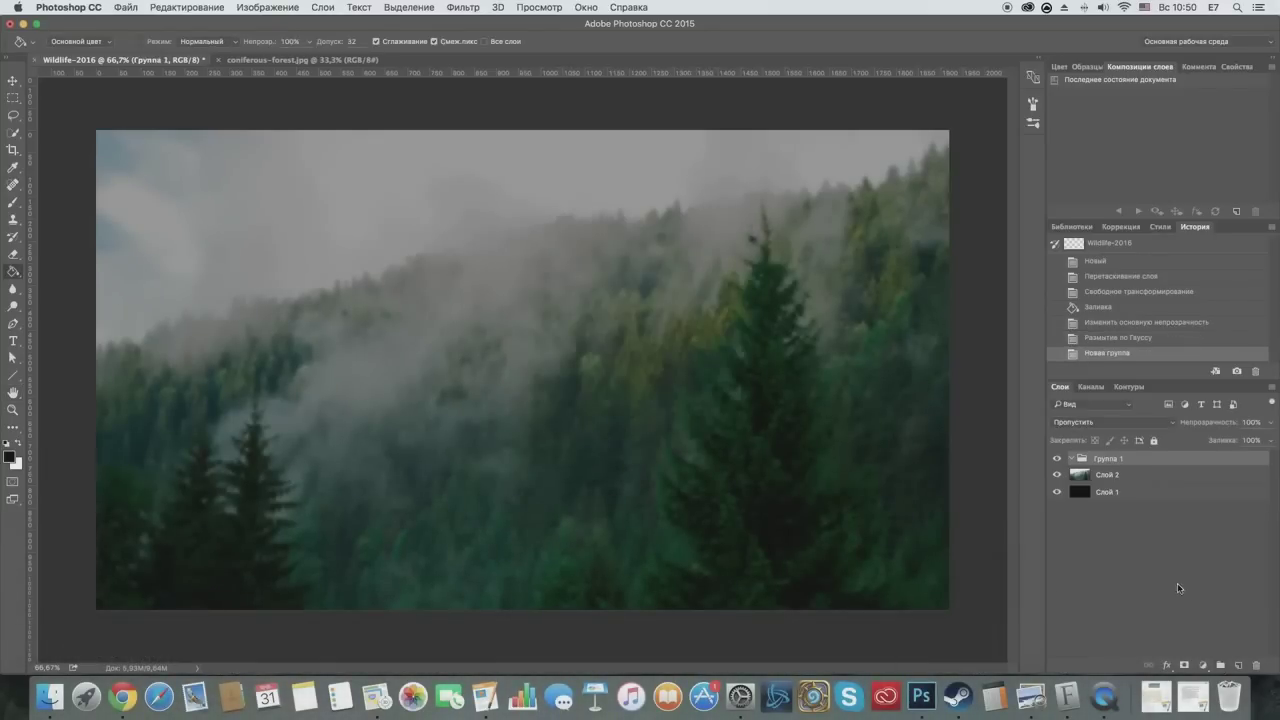
mouse_move(1101, 476)
left_mouse_down()
mouse_move(1095, 458)
mouse_move(1125, 478)
mouse_move(1120, 497)
left_mouse_up()
double_click(1108, 458)
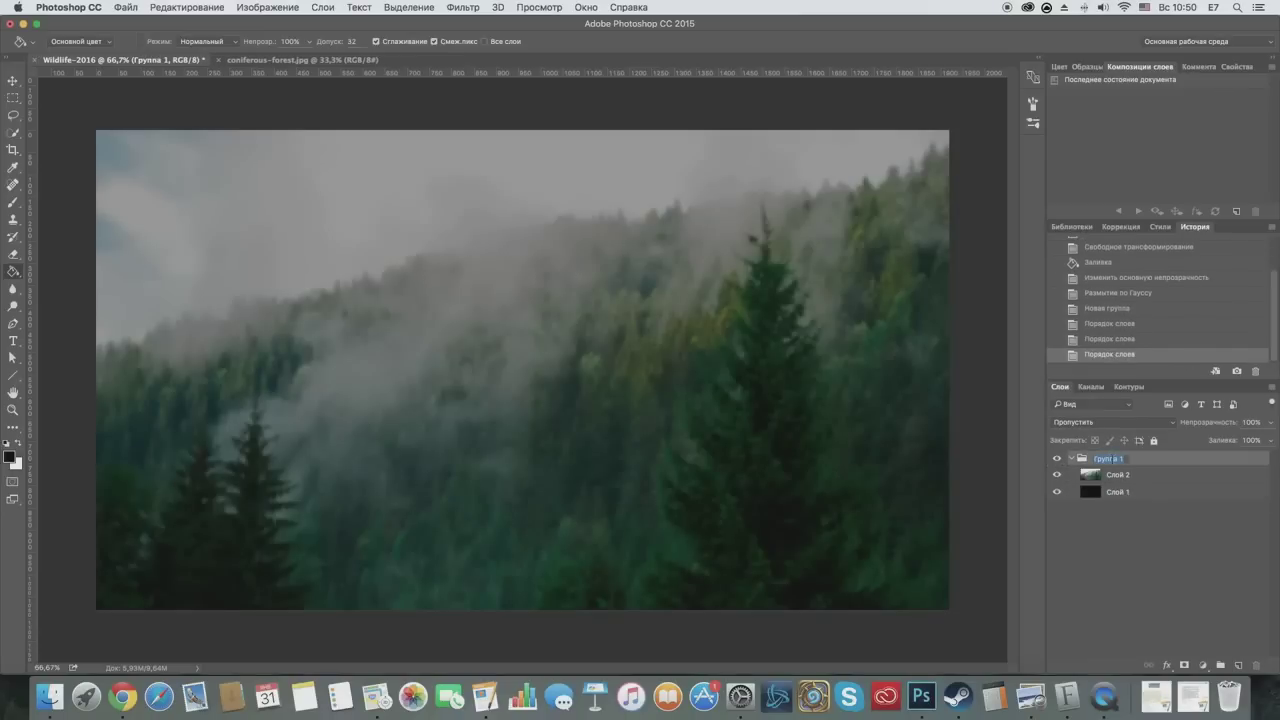
type("А")
key("Return")
left_click(1071, 458)
Step: Add a new group Группа 1 containing an empty layer
left_click(1221, 665)
left_click(1240, 666)
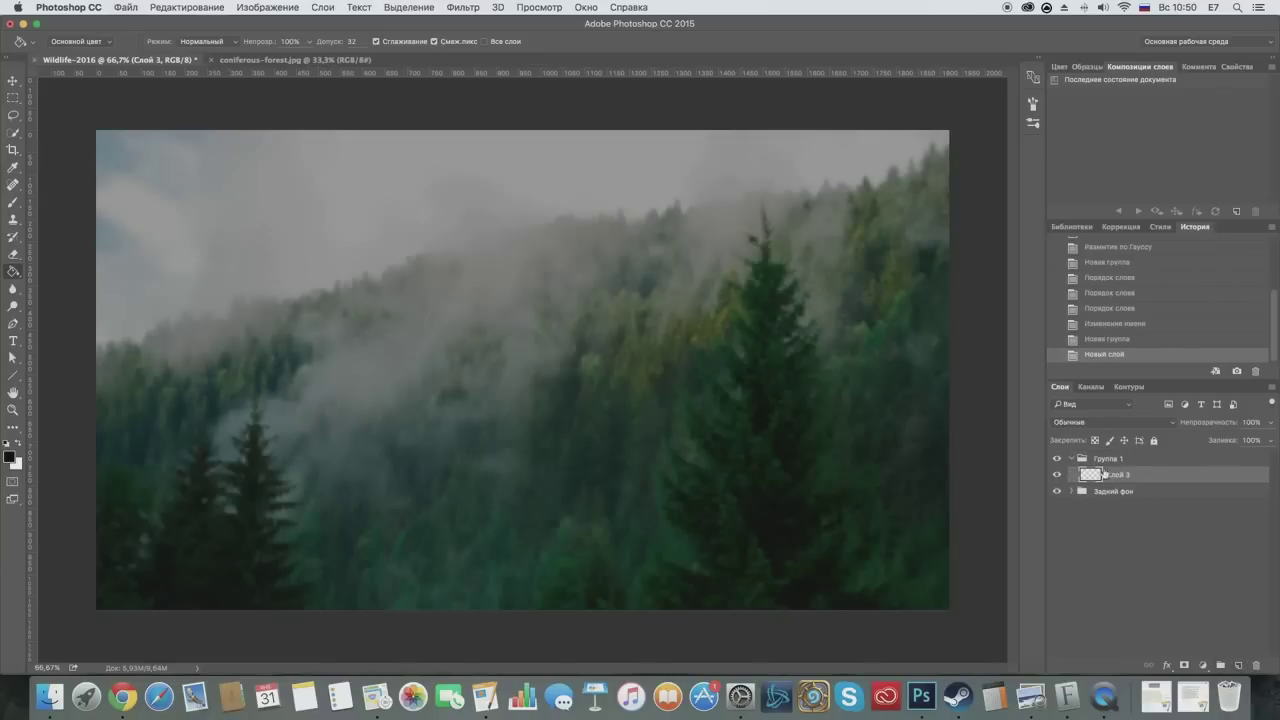
left_click(13, 340)
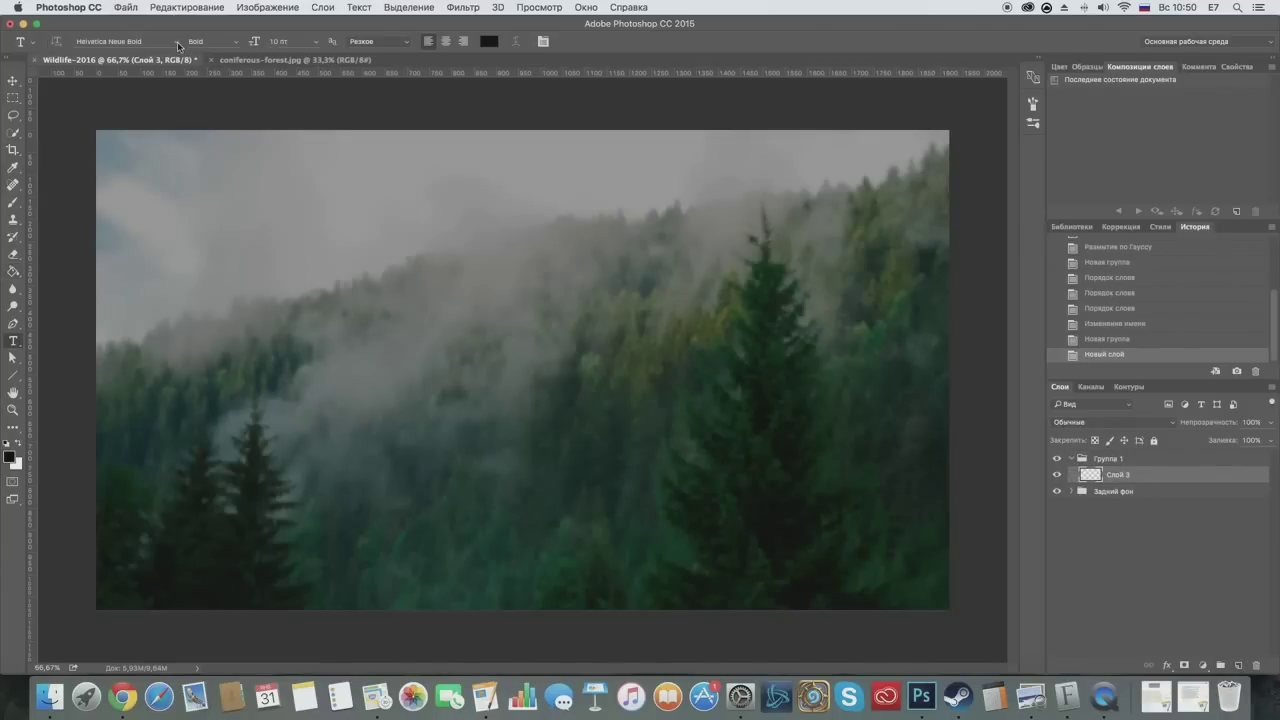
Step: Draw a centred text frame in the upper middle and type WILDLIFE
left_click_drag(345, 220, 772, 355)
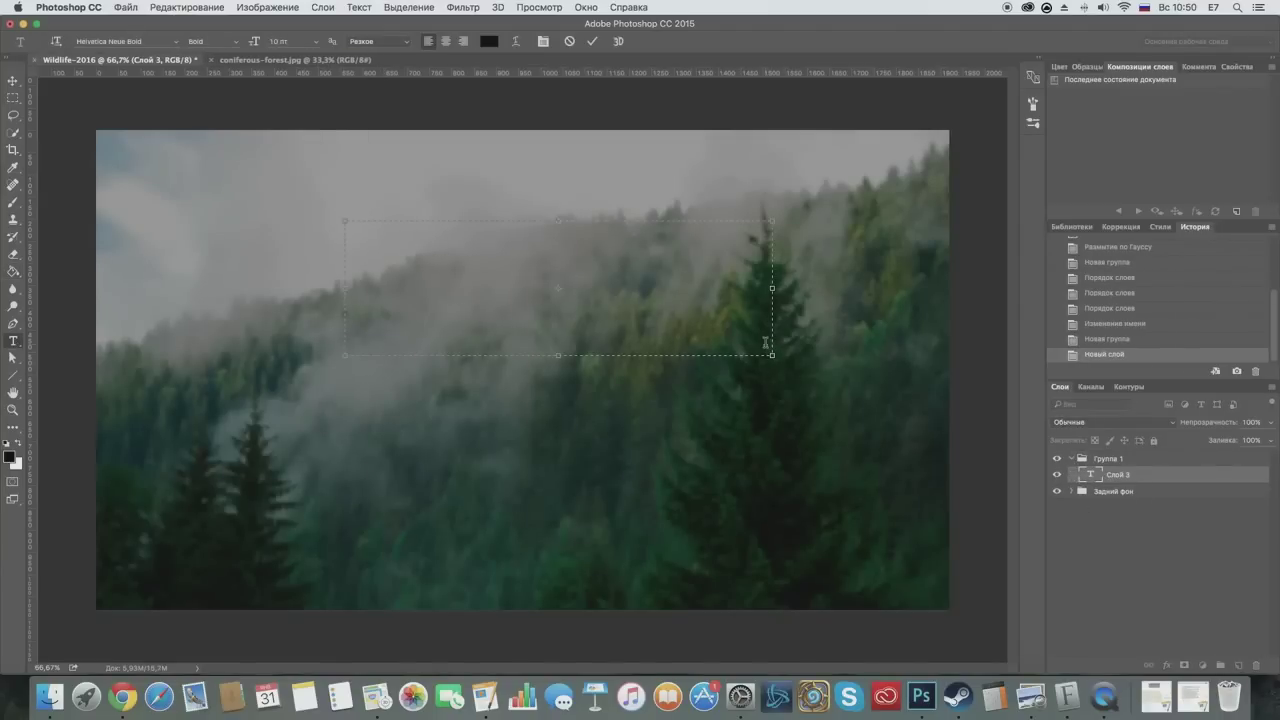
left_click(446, 41)
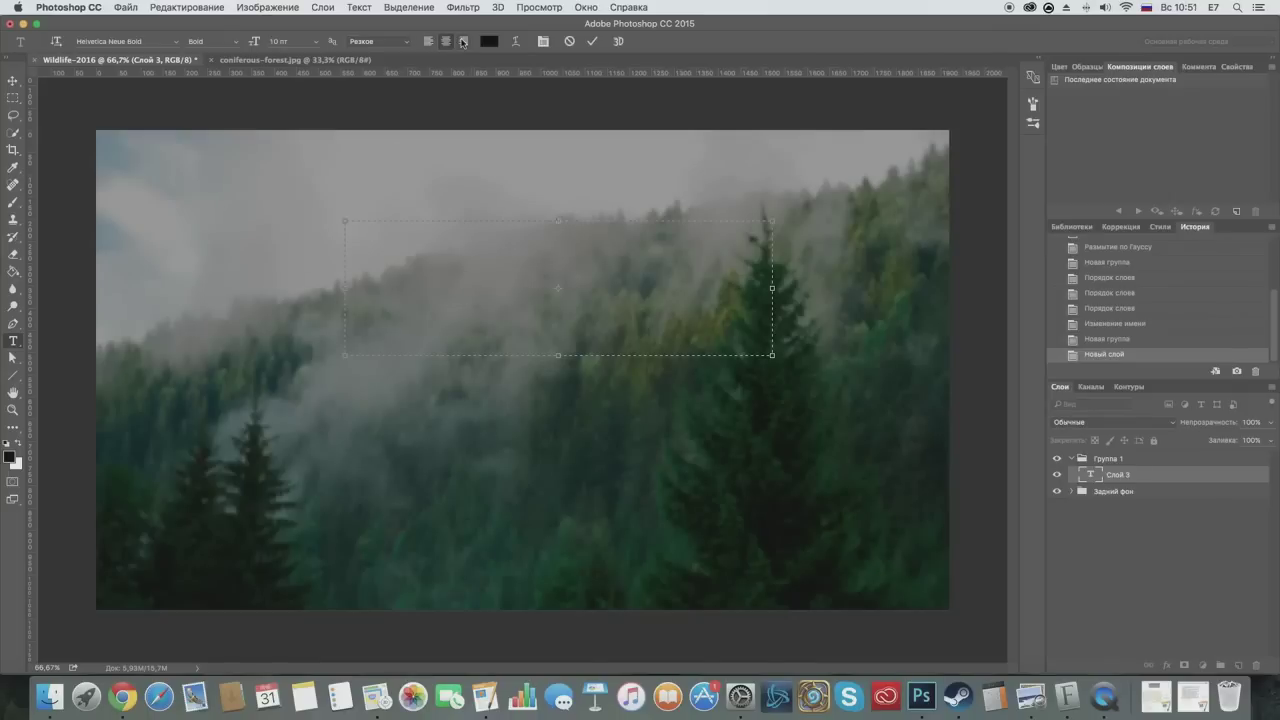
type("WILDLIFRE")
key("BackSpace")
key("BackSpace")
type("E")
left_click_drag(638, 240, 514, 232)
Step: Make the WILDLIFE text white at 36 pt
left_click(17, 444)
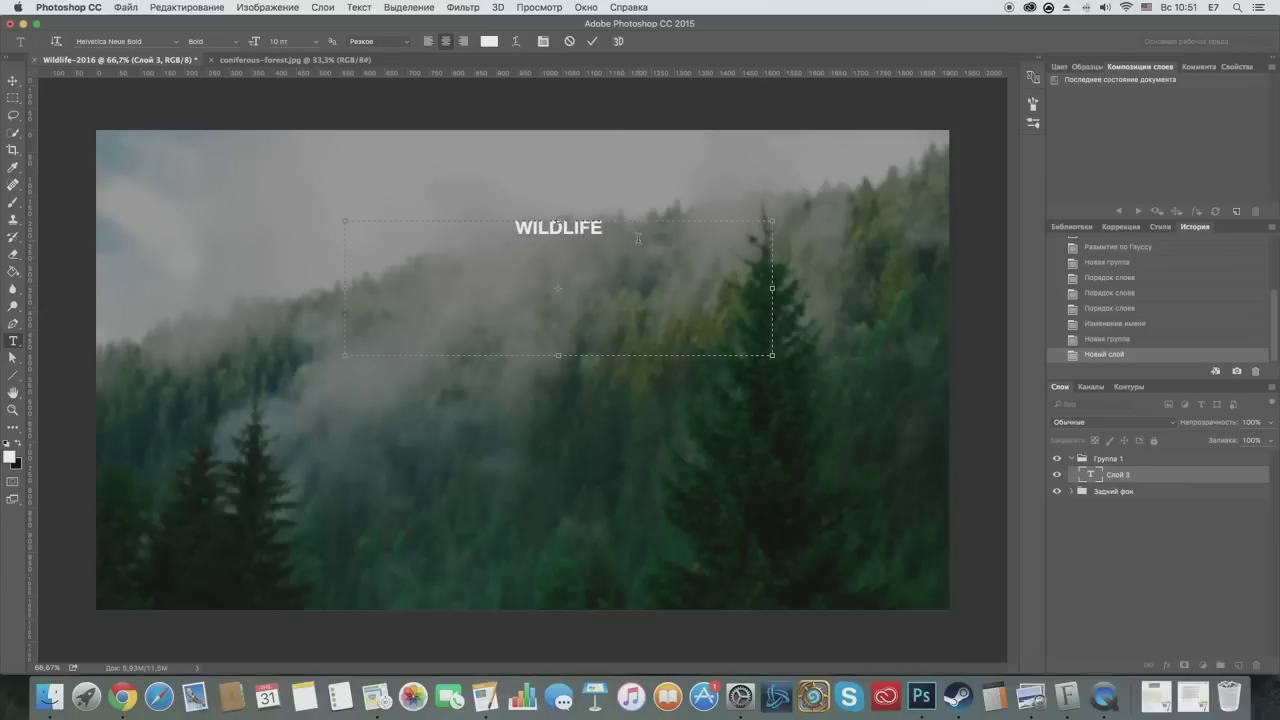
left_click(316, 42)
left_click(291, 190)
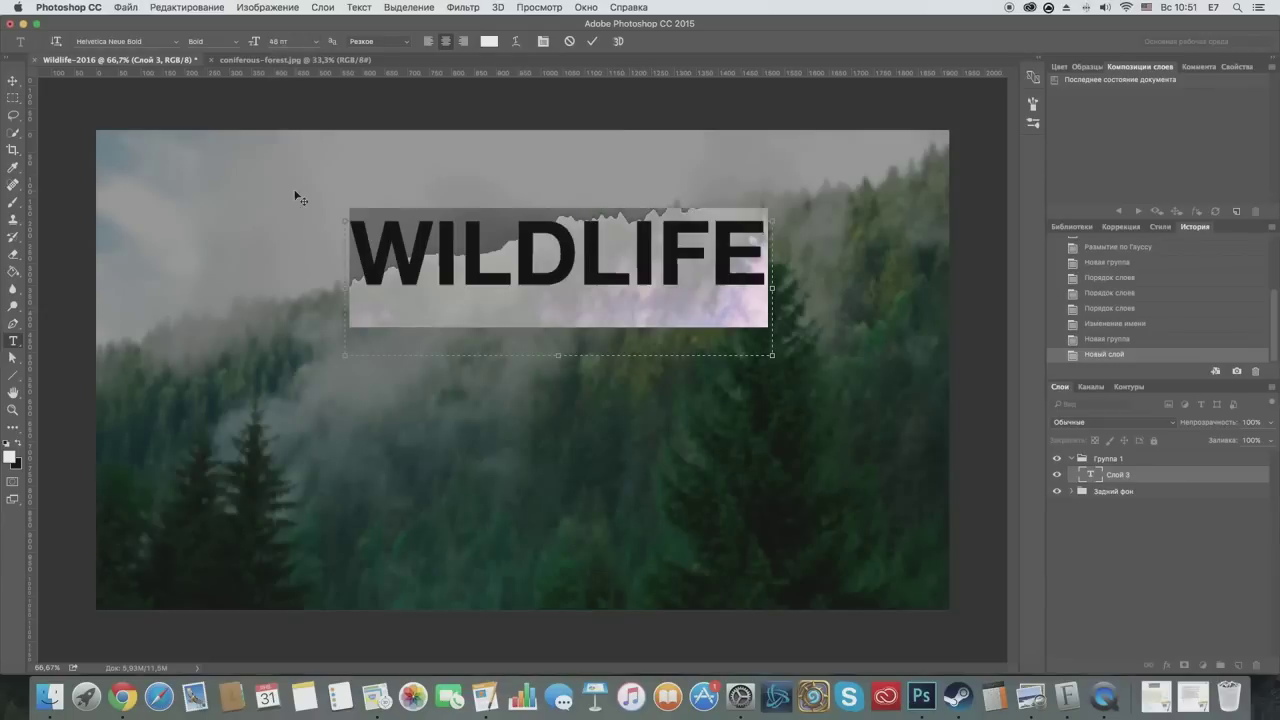
left_click(316, 42)
left_click(291, 179)
left_click(644, 293)
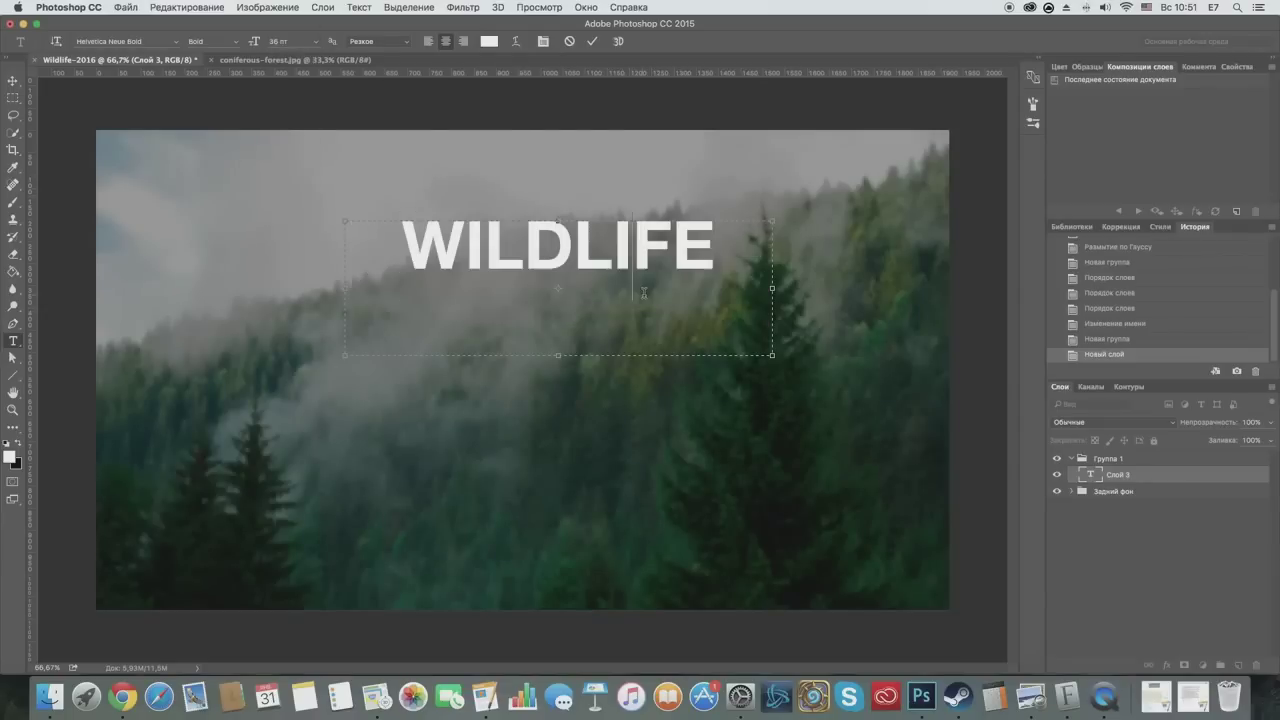
Step: Fit the text box to WILDLIFE, commit it, and move it lower left
left_click_drag(557, 356, 557, 276)
left_click_drag(345, 248, 441, 248)
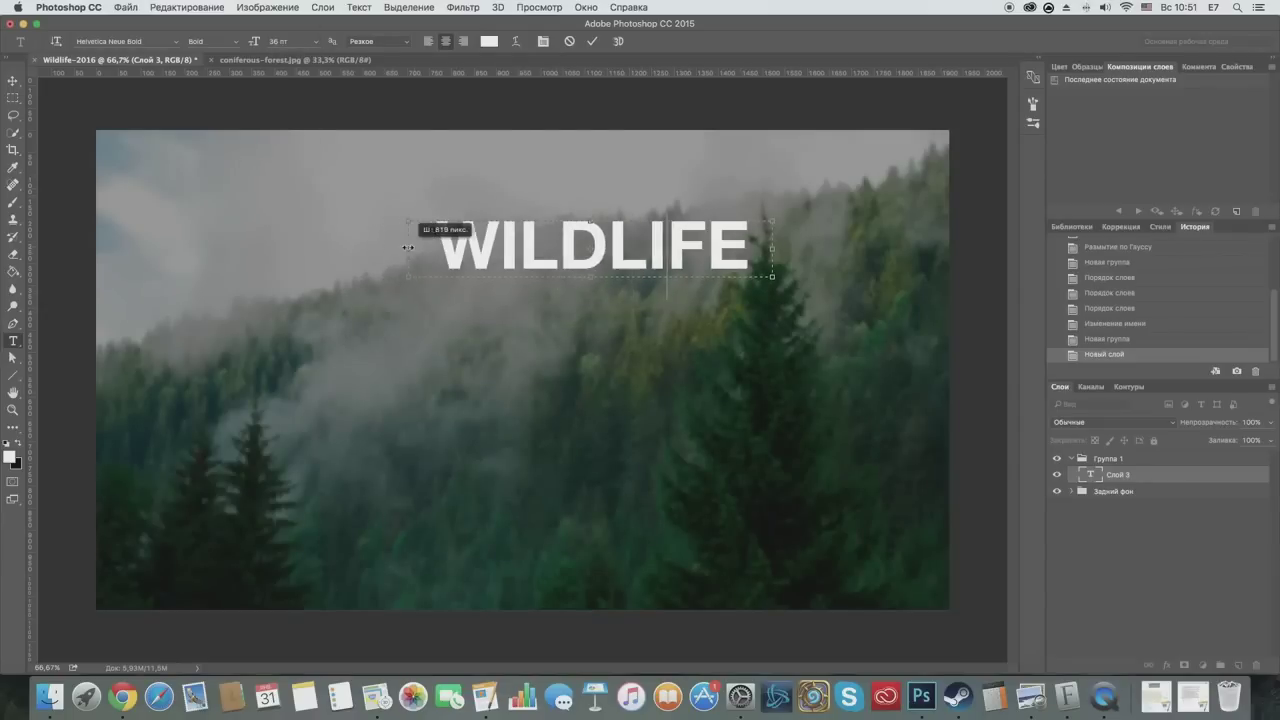
key("ctrl+Return")
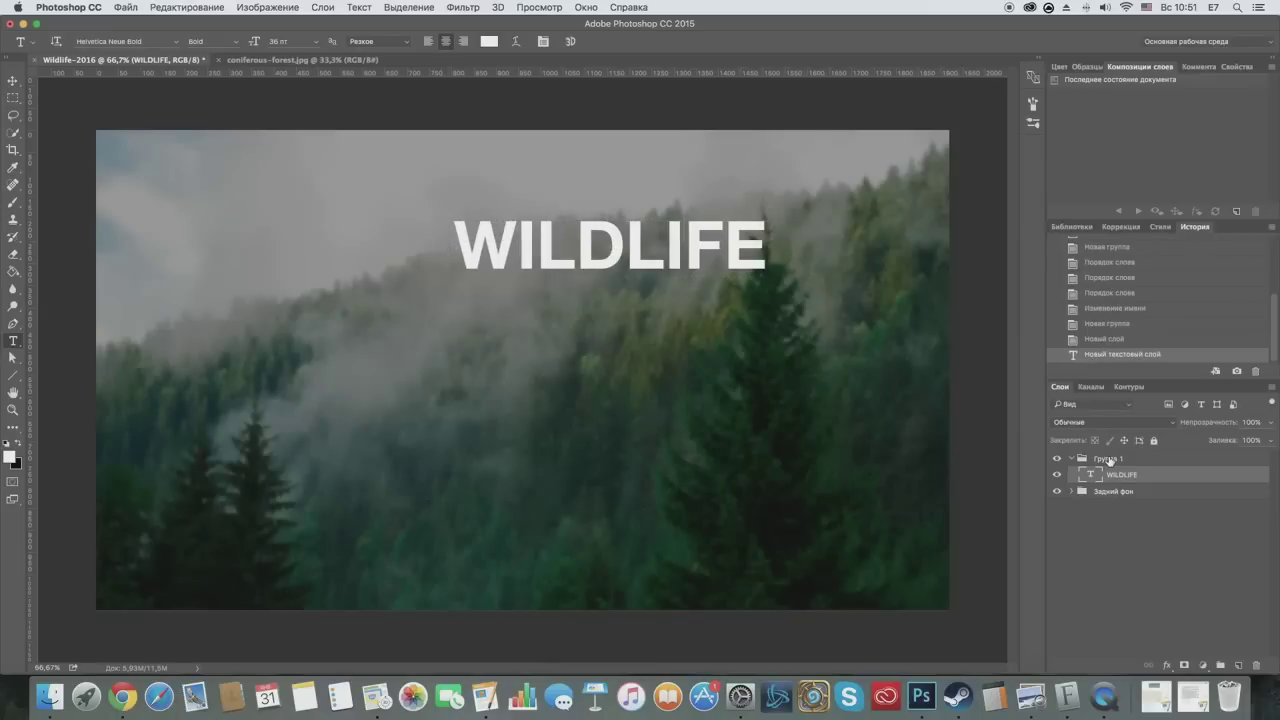
left_click(20, 84)
left_click_drag(652, 260, 518, 327)
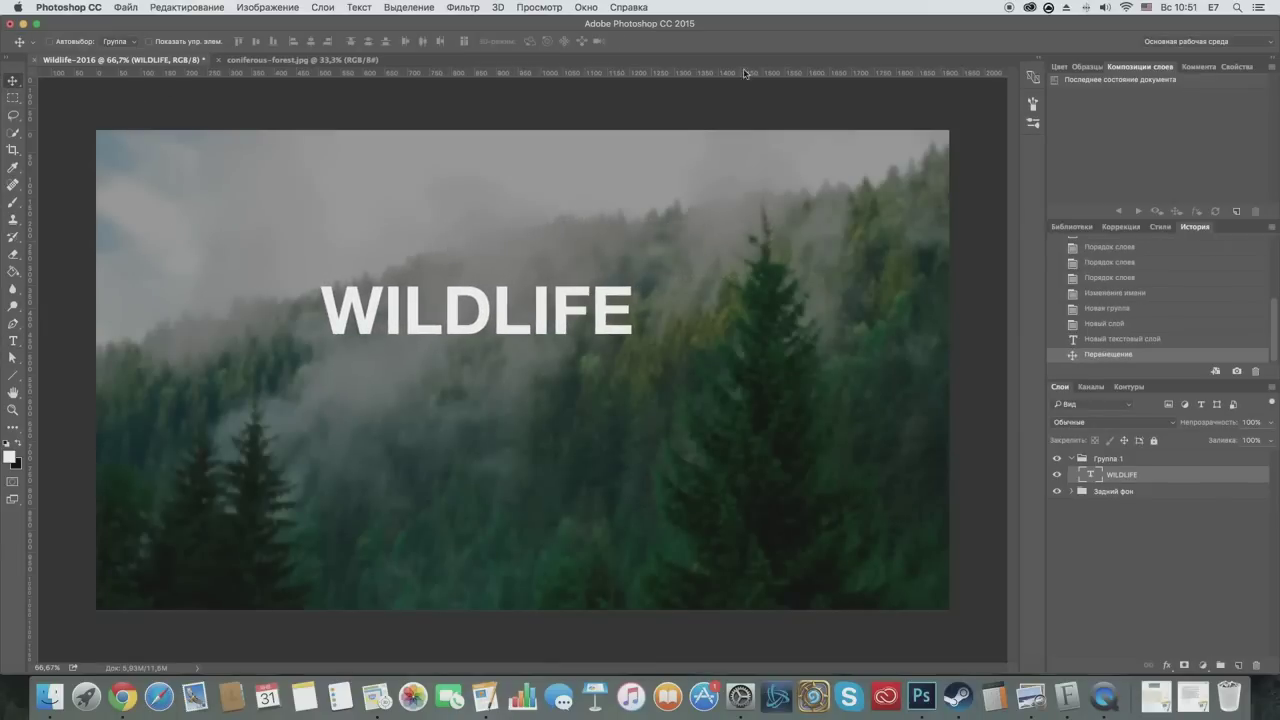
Step: Keep rulers in pixels and add a horizontal guide at 540 px
right_click(513, 76)
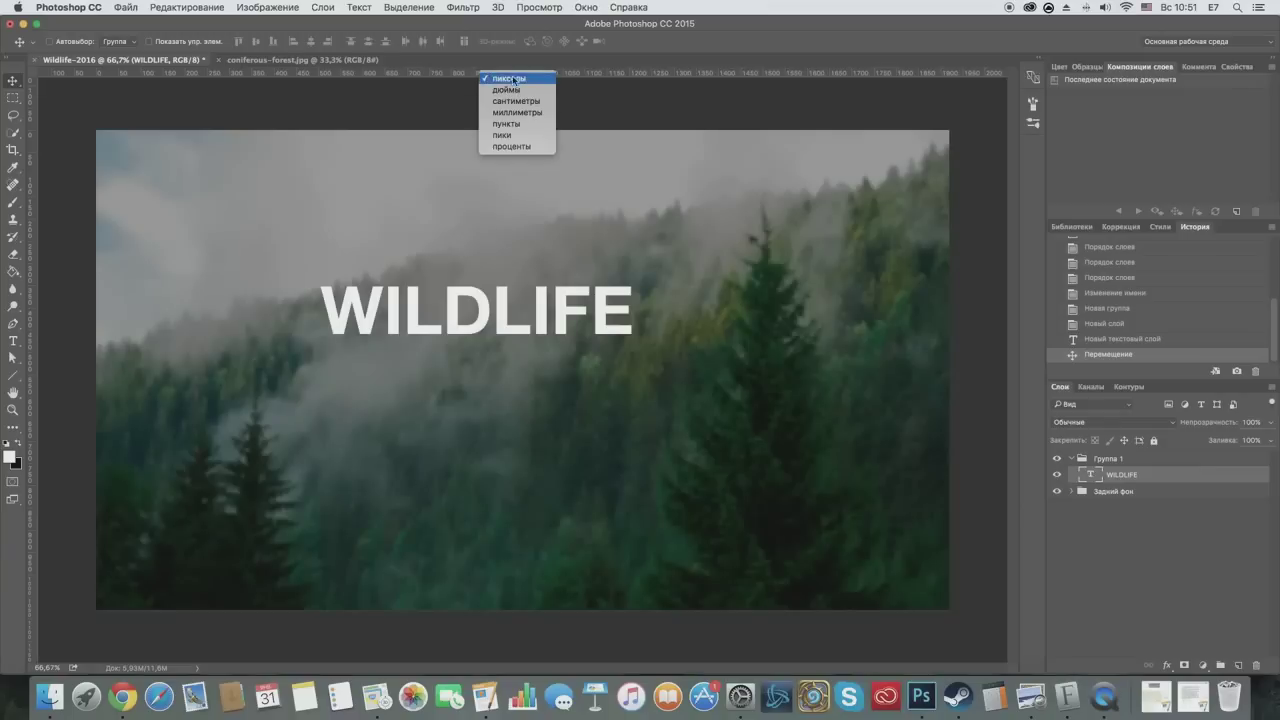
left_click(511, 80)
left_click(539, 7)
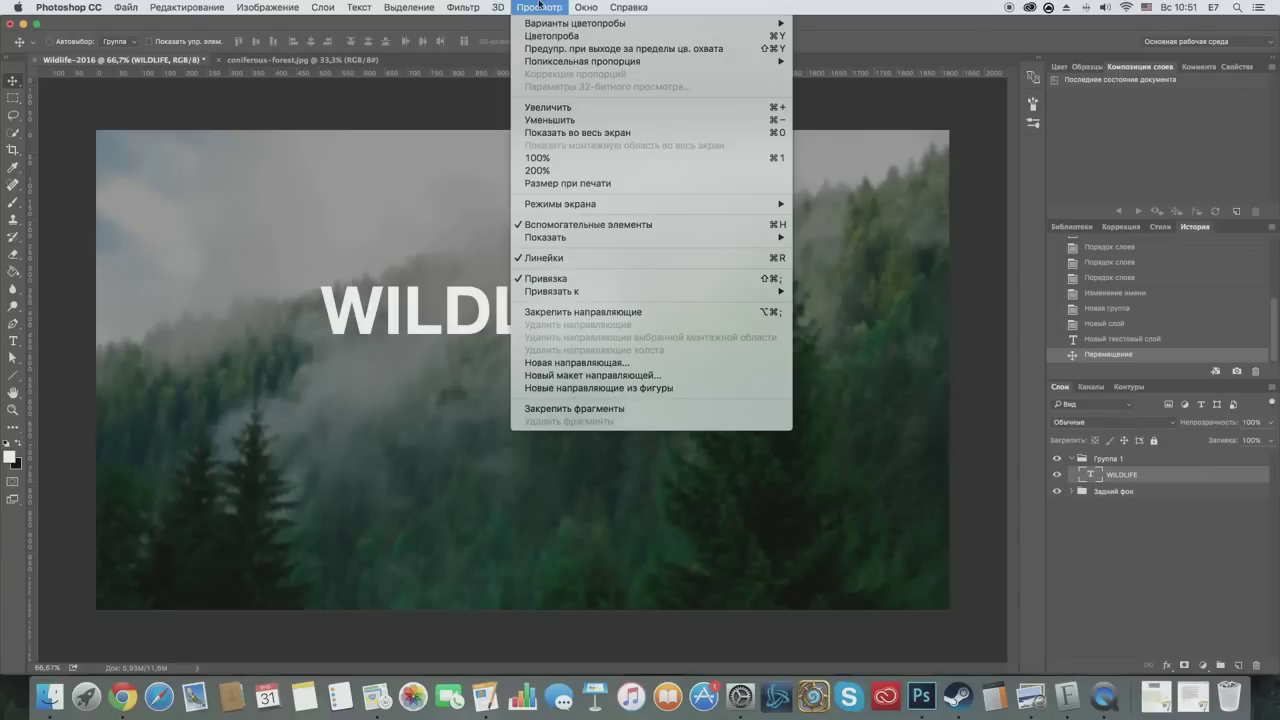
left_click(590, 362)
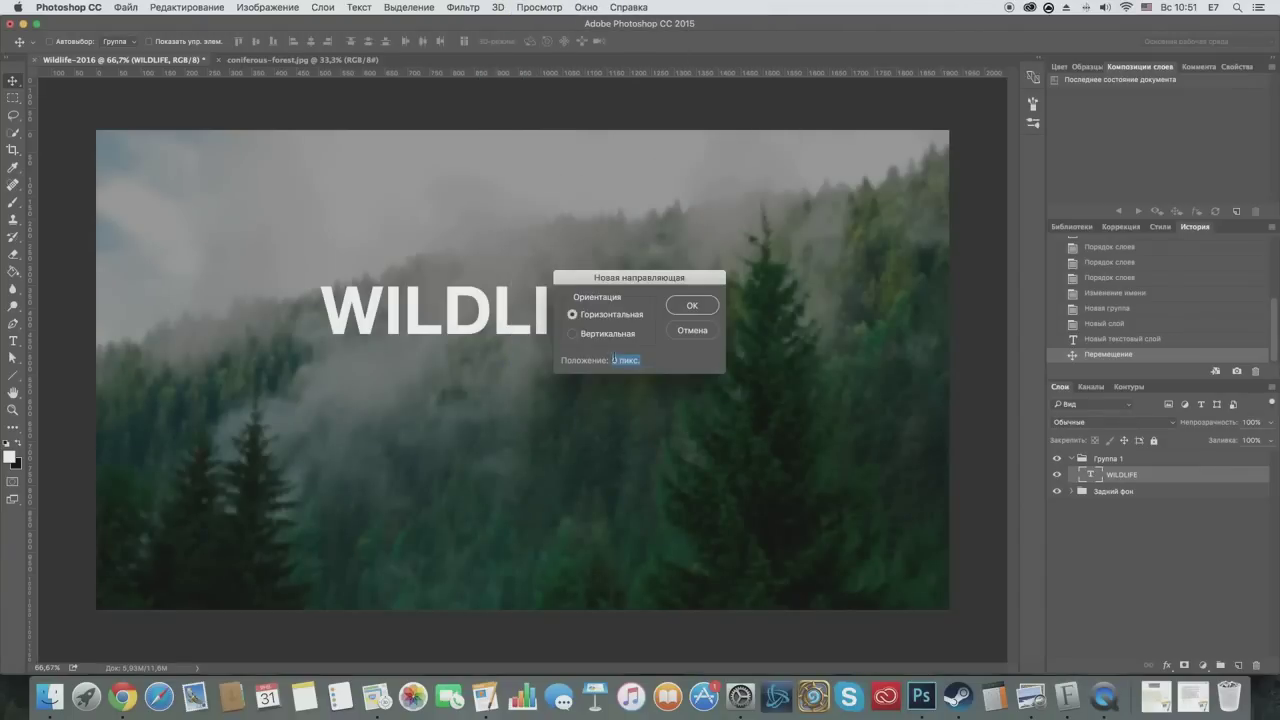
left_click(572, 333)
left_click(594, 316)
type("540")
left_click(690, 305)
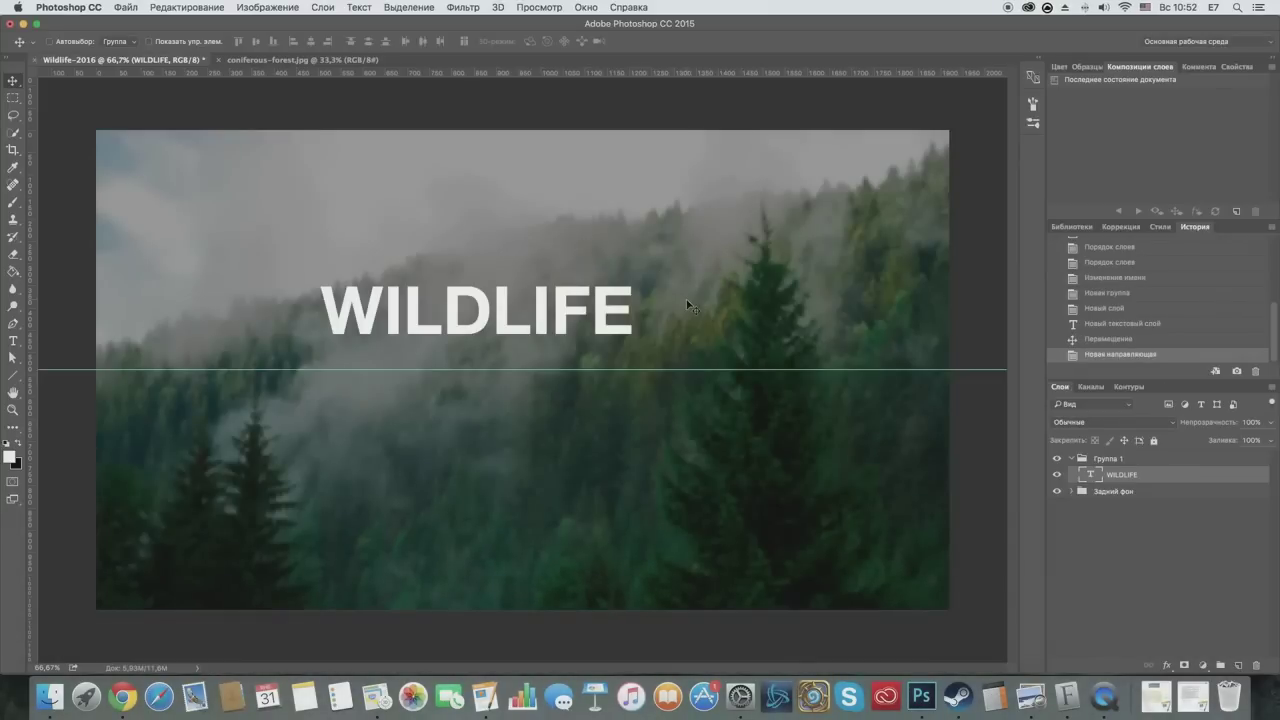
Step: Add a vertical guide at the canvas centre, 960 px
left_click(560, 7)
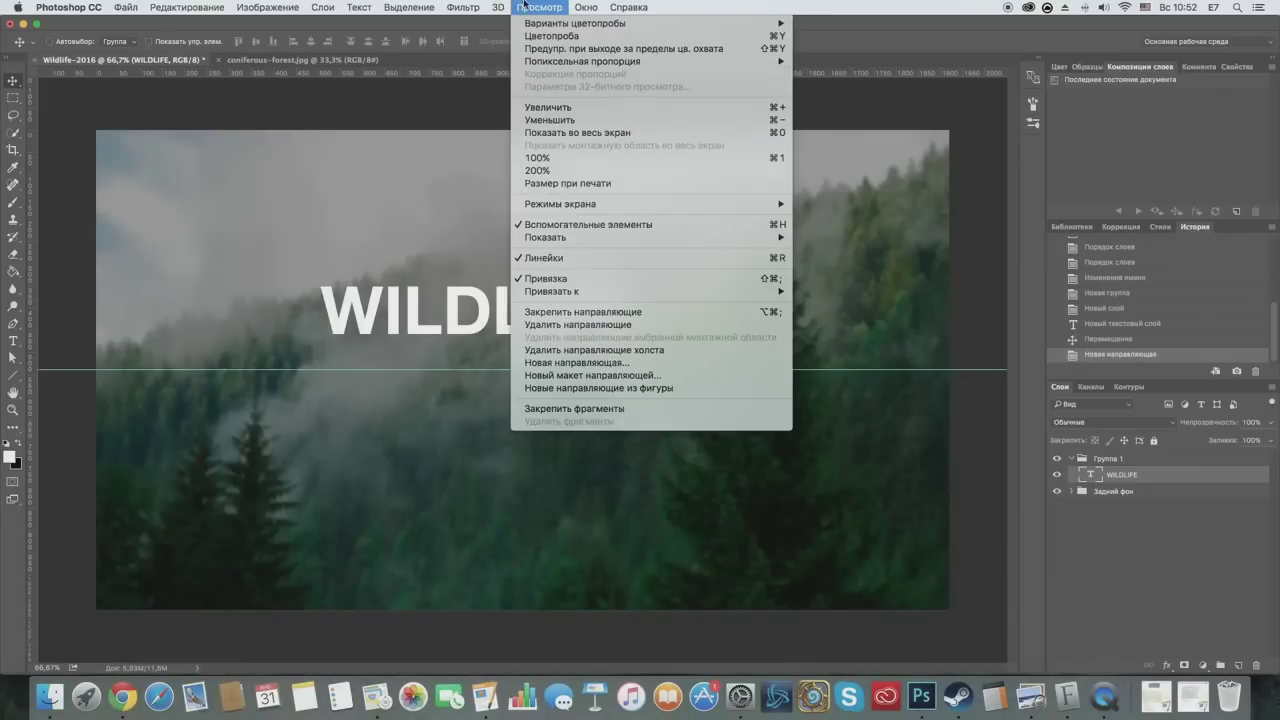
left_click(558, 355)
left_click(572, 333)
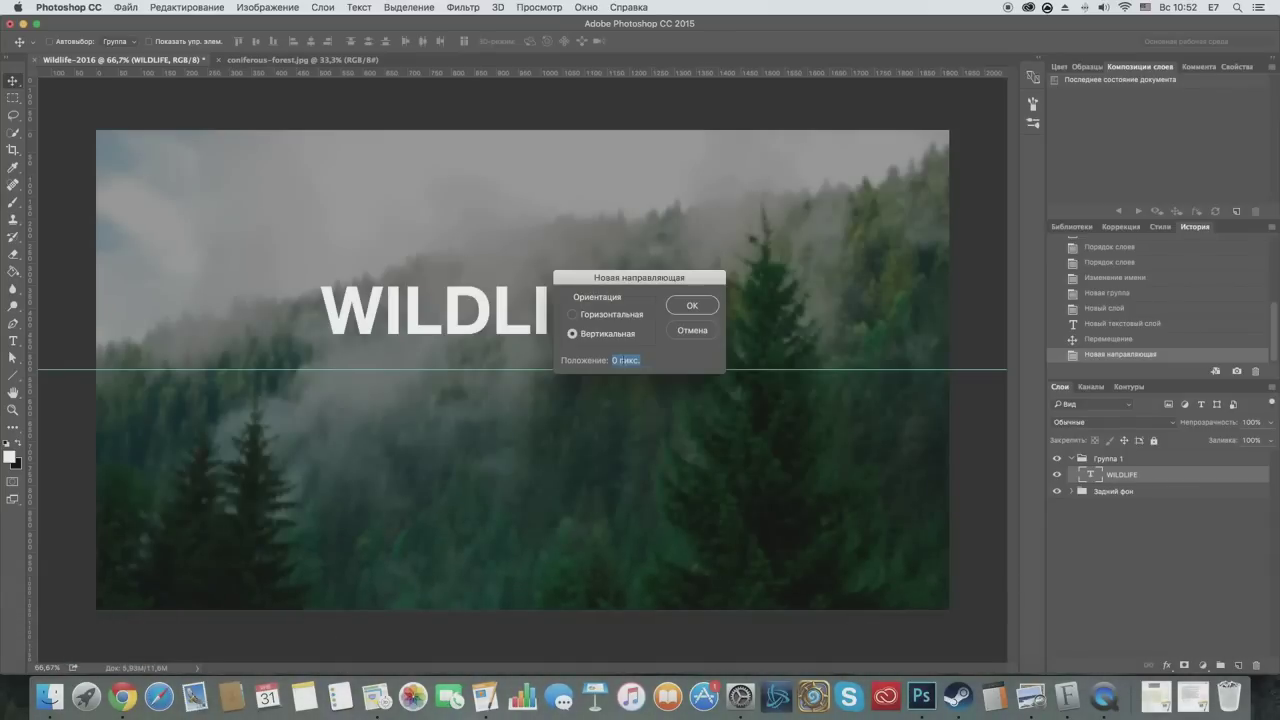
type("960")
key("Return")
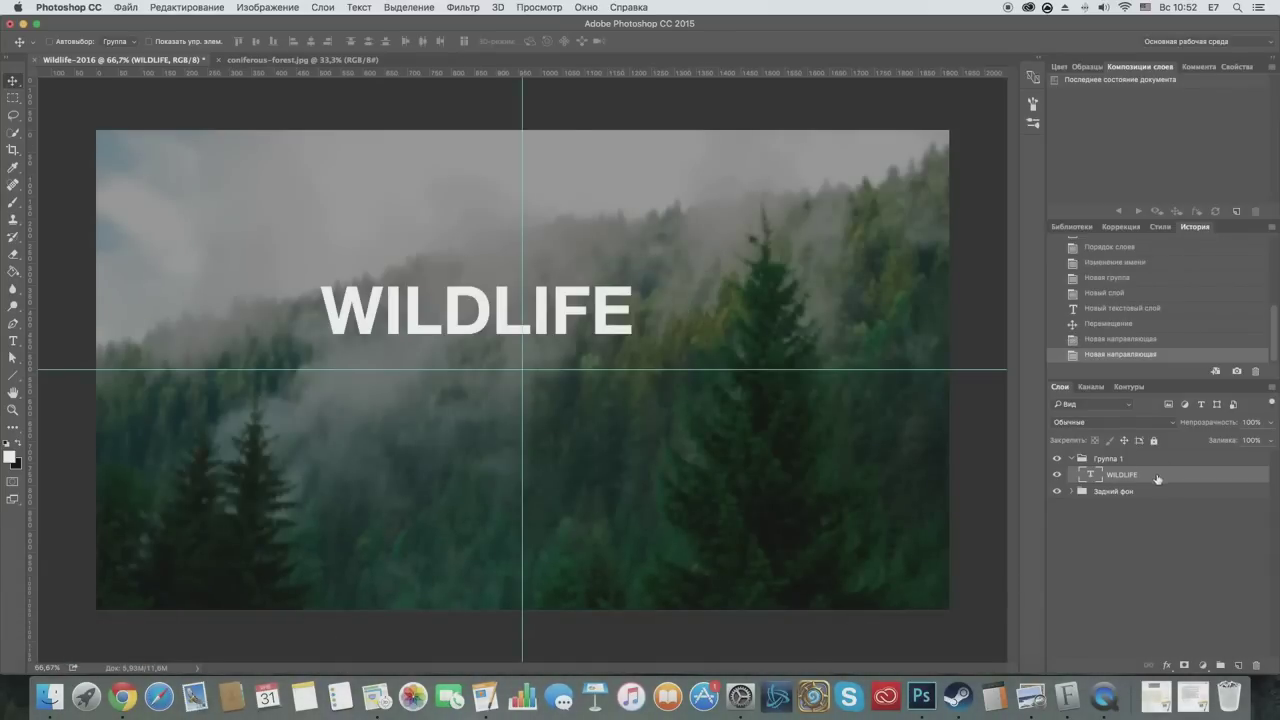
Step: Centre WILDLIFE on the vertical guide and draw a new text box beneath it
left_click_drag(419, 323, 465, 321)
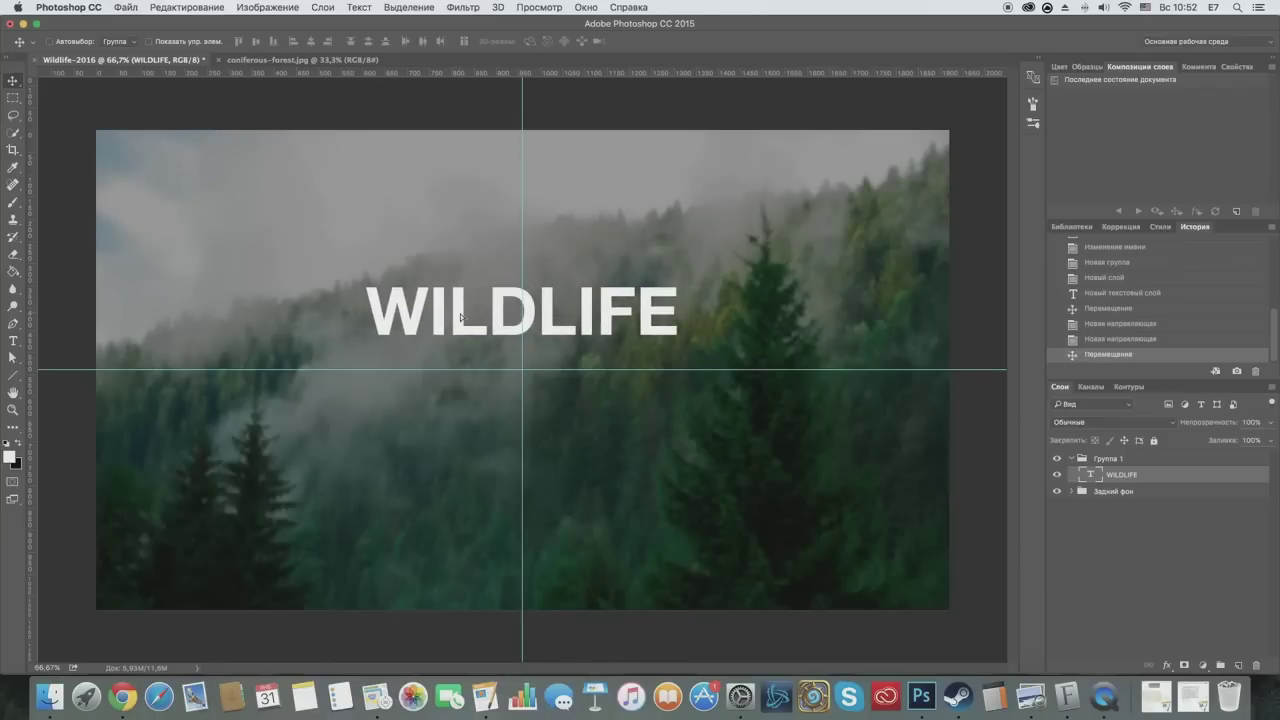
left_click(1240, 665)
key("Delete")
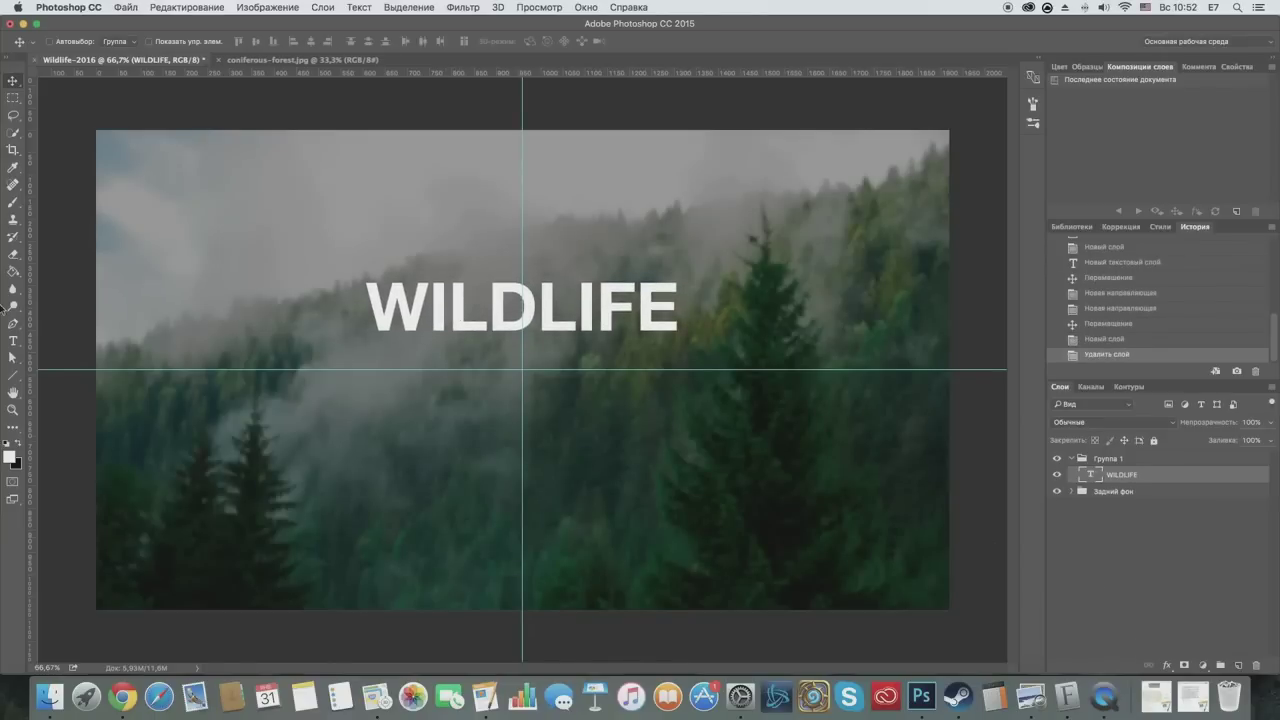
key("t")
left_click_drag(430, 340, 605, 388)
left_click(18, 346)
left_click_drag(440, 370, 607, 410)
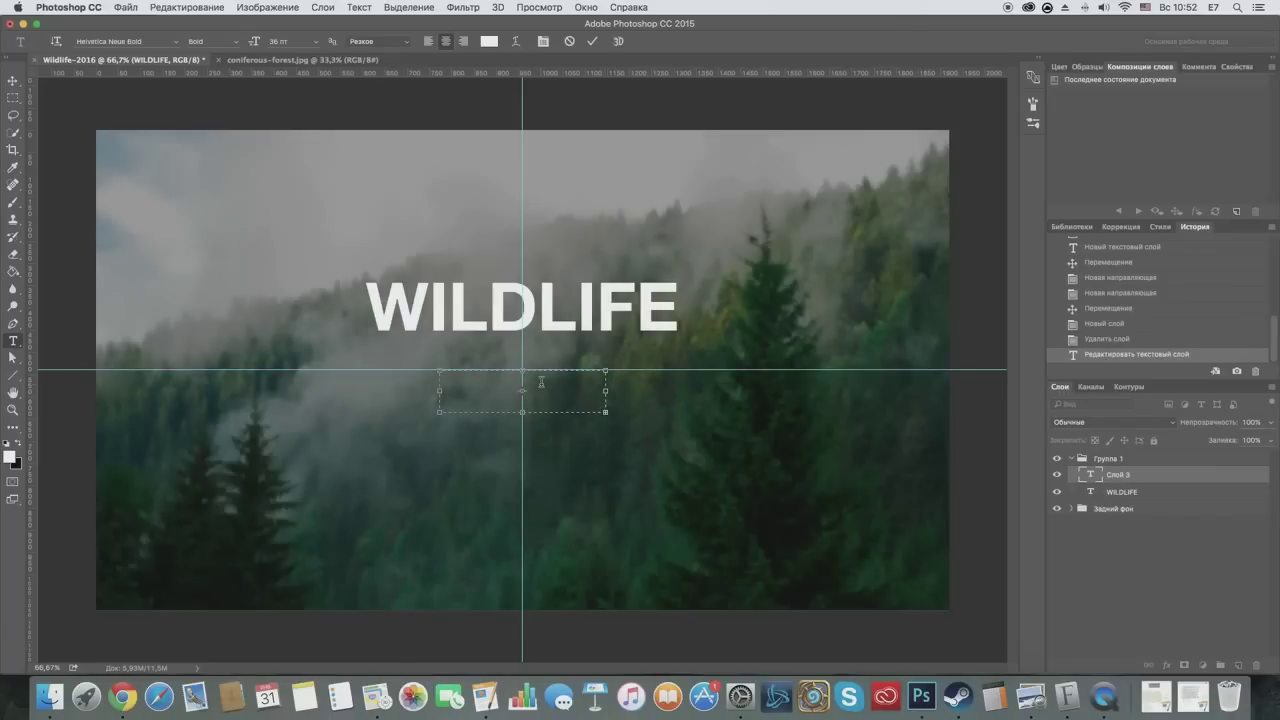
Step: Type Expedition in the new text box and select it
left_click(316, 41)
left_click(290, 137)
type("ExE")
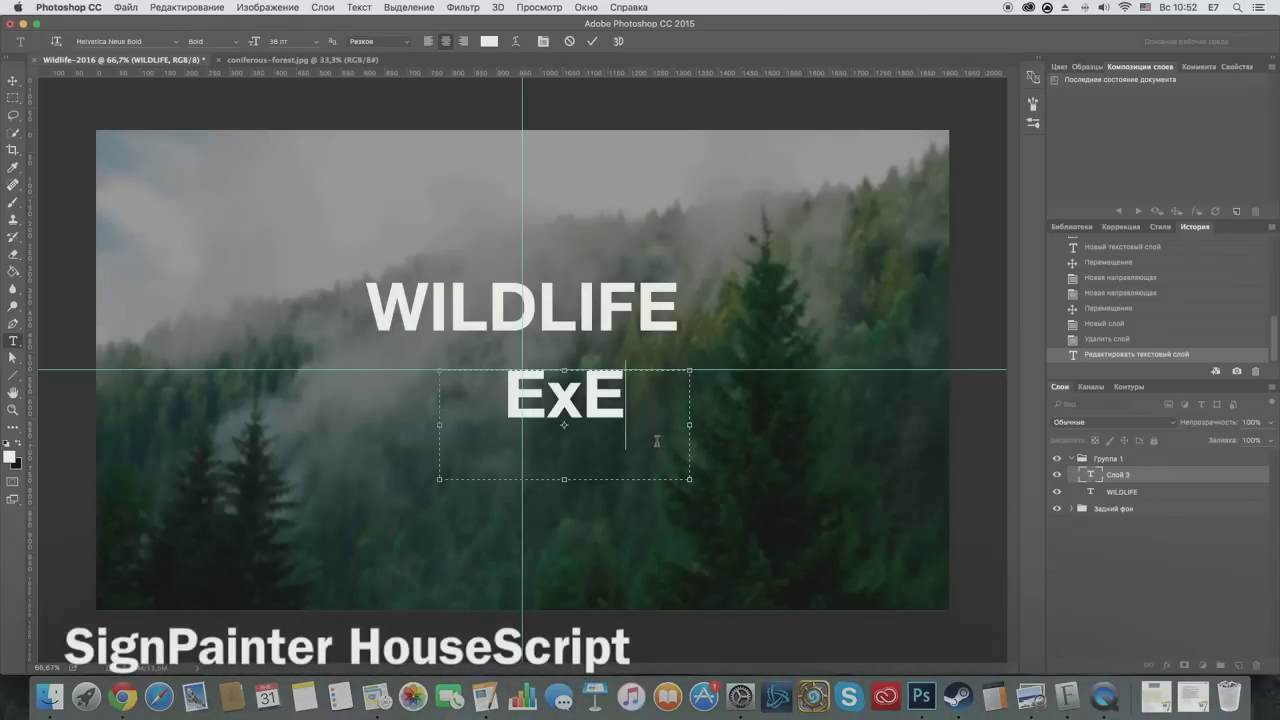
key("BackSpace")
key("BackSpace")
key("BackSpace")
type("Expedition")
key("super+a")
Step: Set Expedition in SignPainter HouseScript at 30 pt
left_click(313, 42)
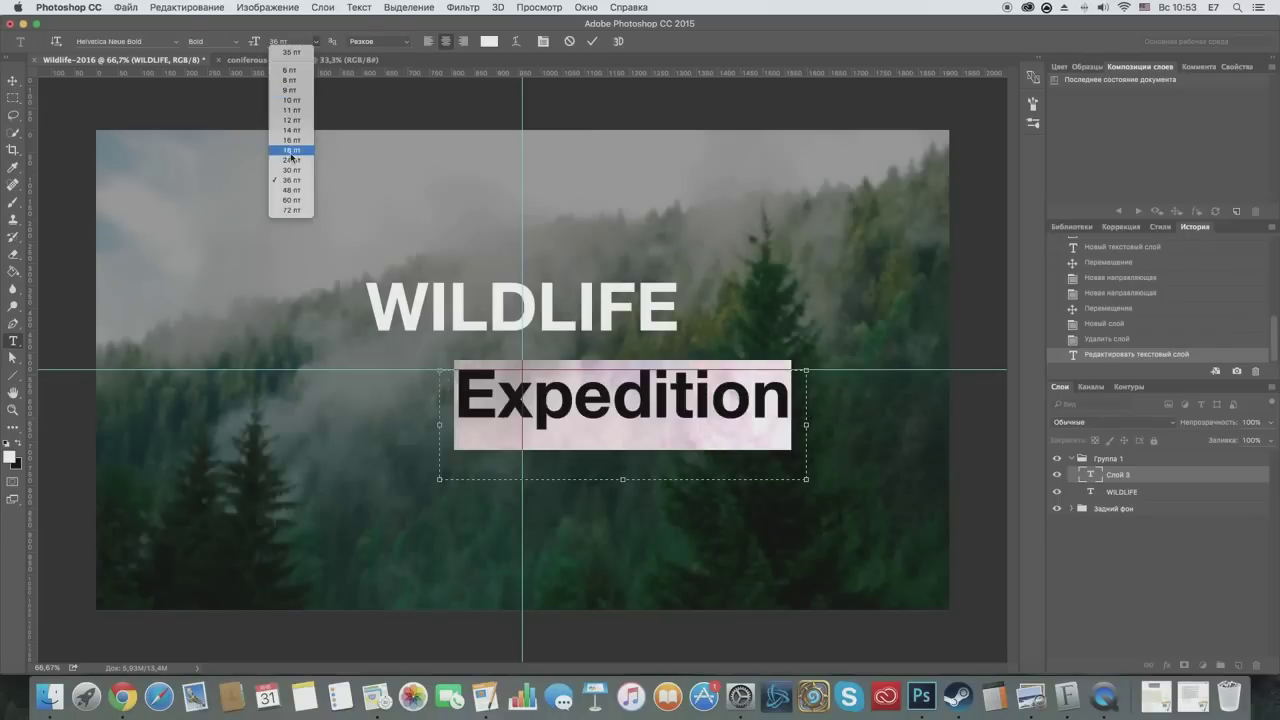
left_click(291, 152)
left_click(313, 42)
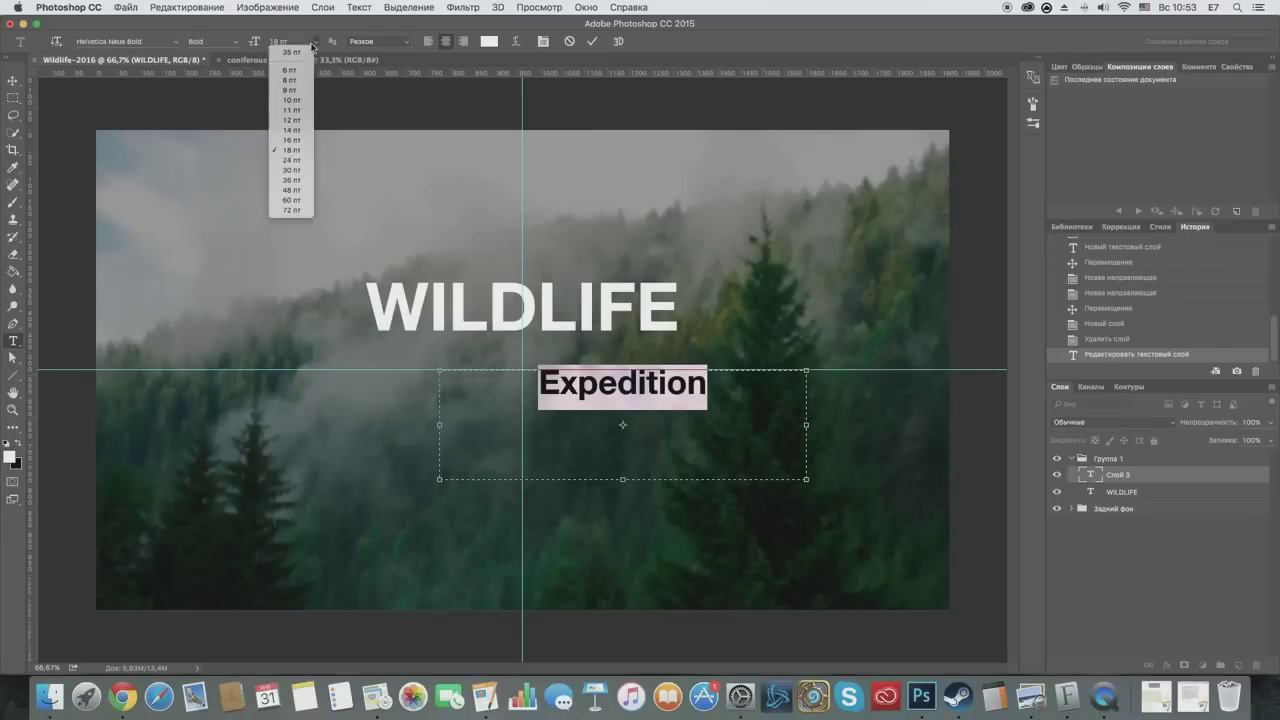
left_click(307, 160)
left_click(175, 41)
scroll(180, 105, "down", 5)
scroll(180, 102, "down", 5)
scroll(180, 105, "up", 3)
left_click(163, 115)
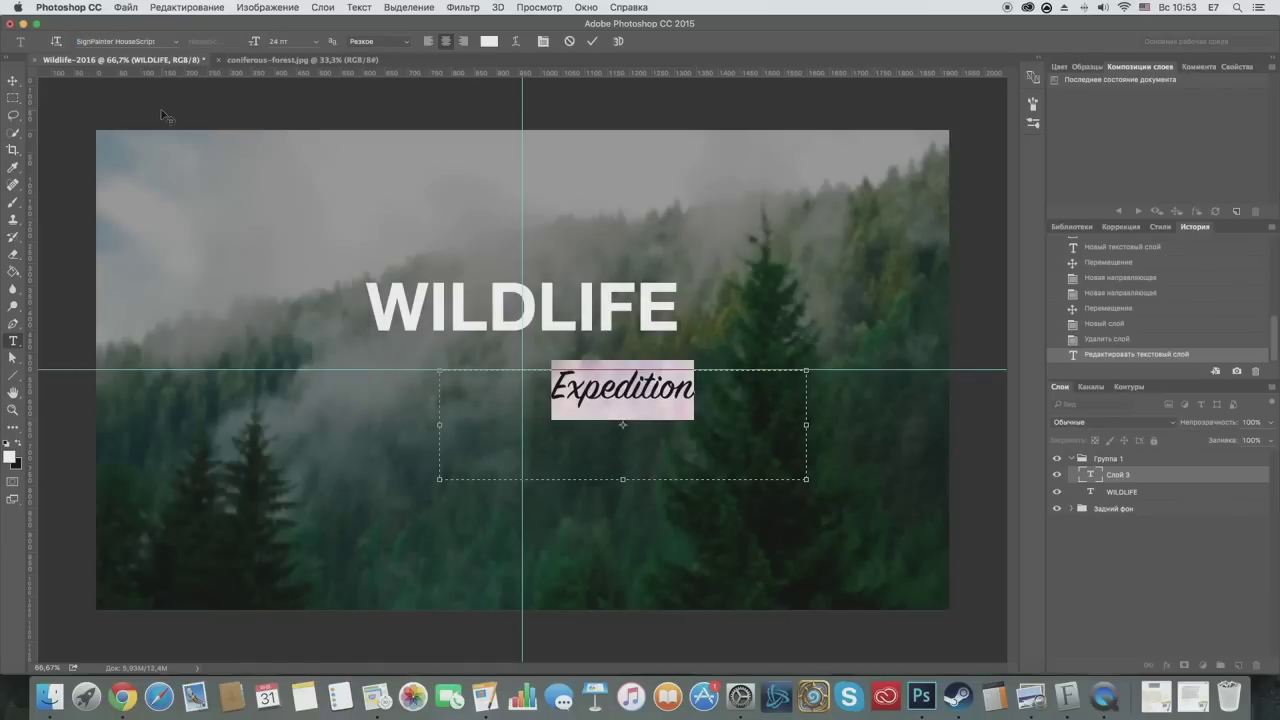
left_click(315, 44)
left_click(291, 170)
Step: Fit the Expedition box to one line and centre it under WILDLIFE
left_click(750, 430)
left_click_drag(622, 479, 622, 415)
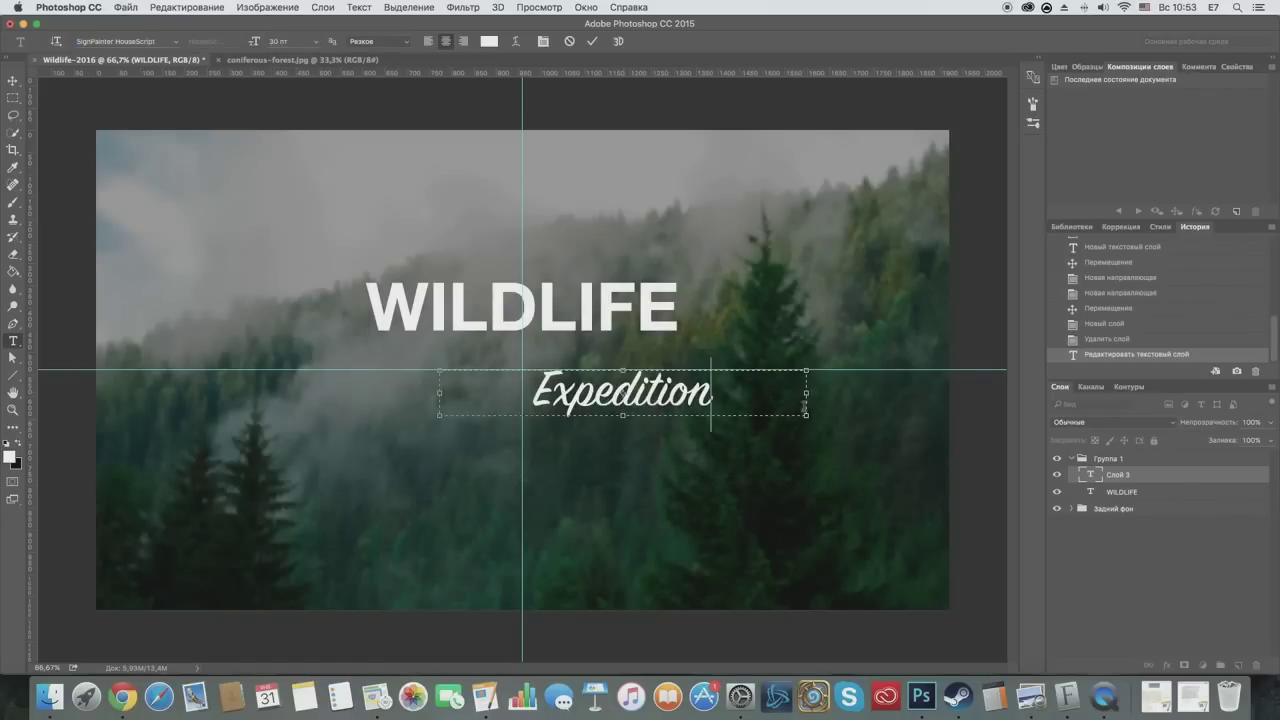
left_click_drag(733, 400, 585, 397)
left_click(13, 80)
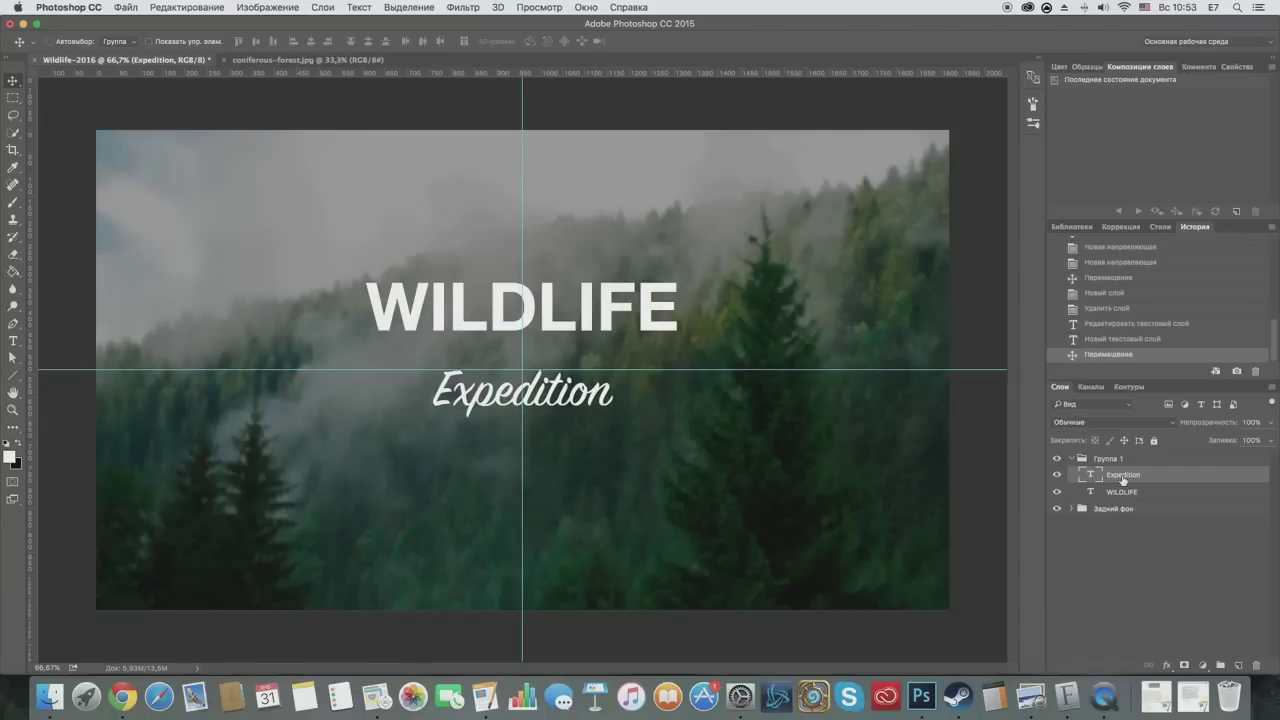
Step: Draw a text box in the Deers Regular font holding the deer glyph
left_click(18, 343)
left_click_drag(478, 440, 590, 528)
left_click(173, 43)
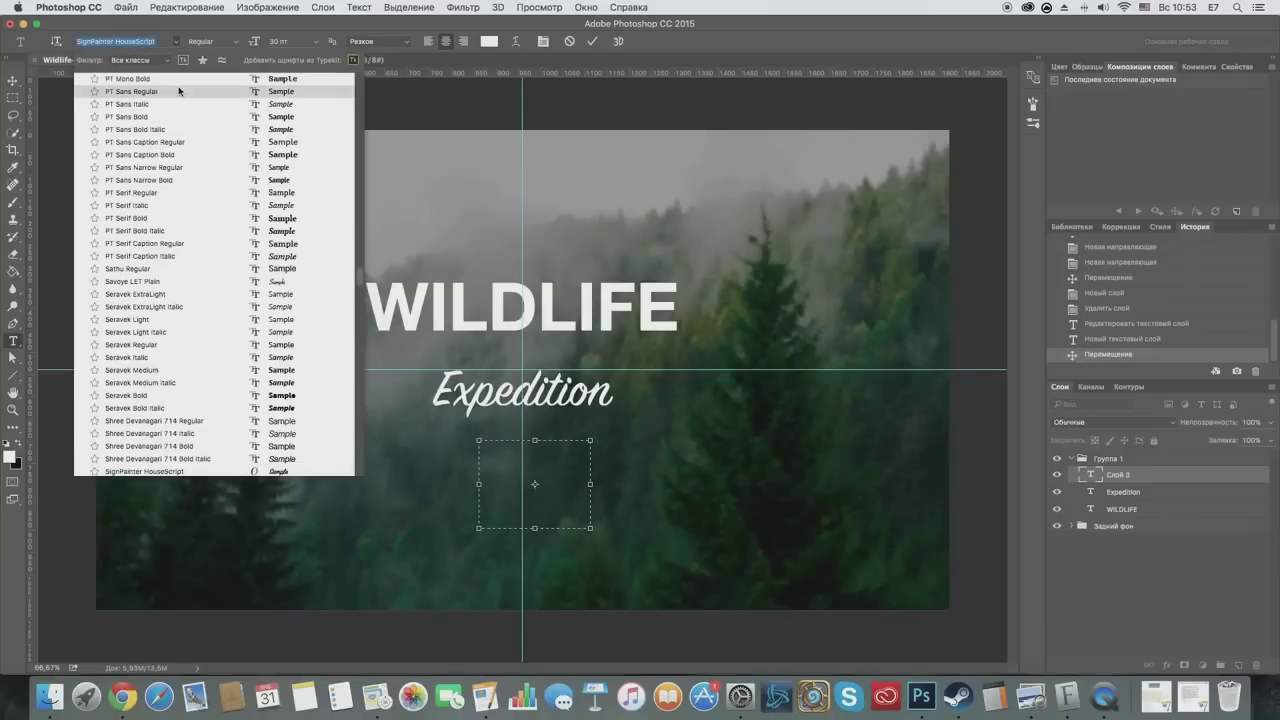
left_click(583, 487)
left_click(175, 42)
scroll(200, 250, "up", 5)
left_click(155, 117)
left_click_drag(478, 440, 283, 296)
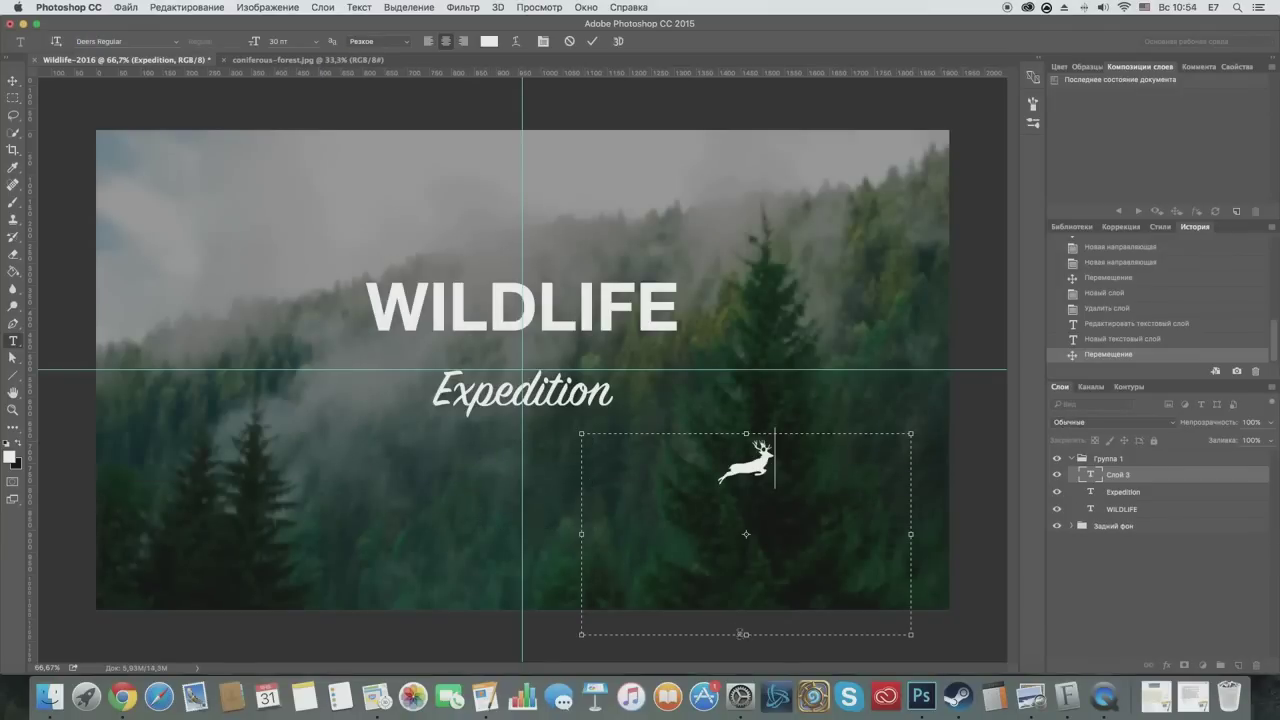
left_click_drag(740, 634, 779, 501)
left_click_drag(580, 467, 647, 468)
Step: Enlarge the deer glyph to 48 pt and centre it below Expedition
key("ctrl+a")
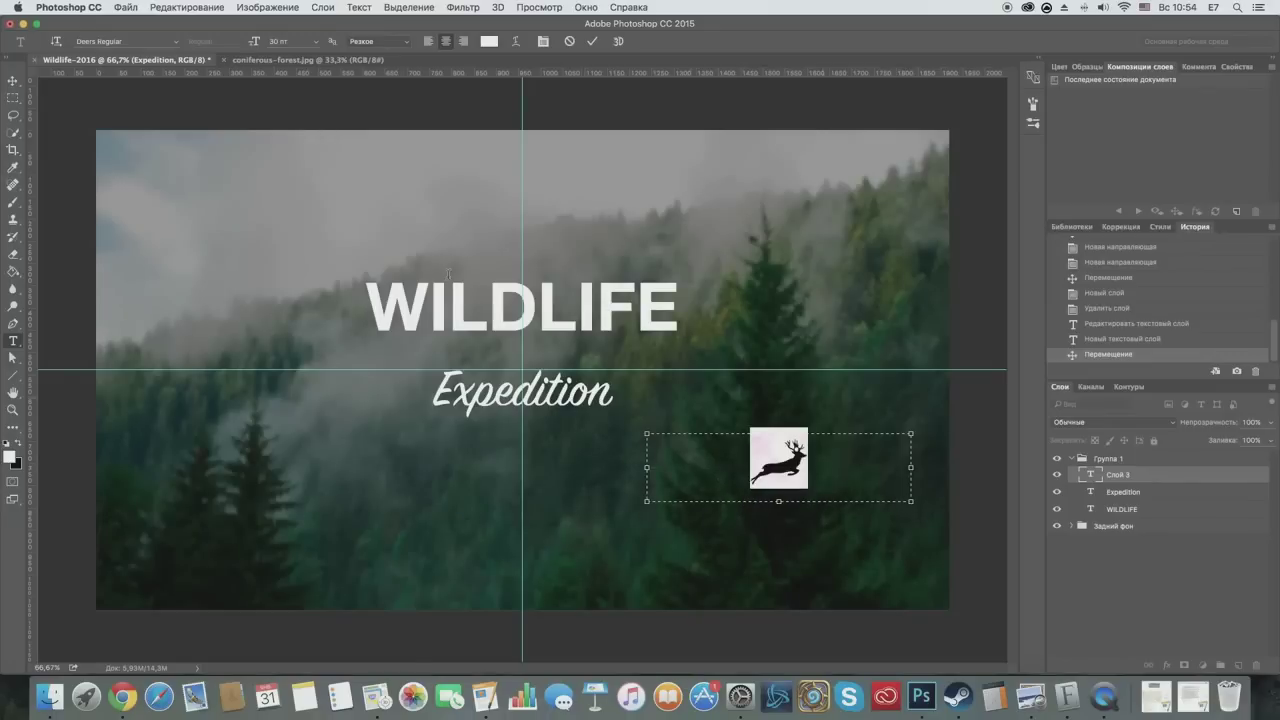
left_click(317, 41)
left_click(290, 192)
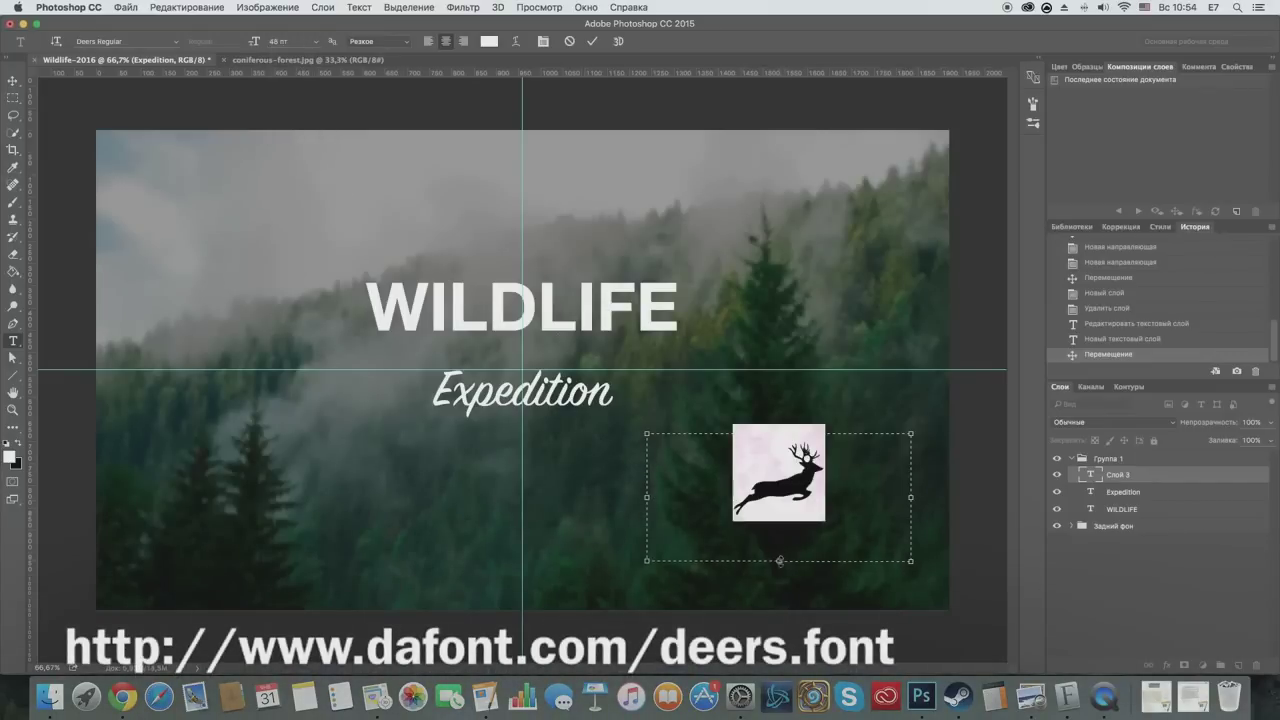
left_click(13, 80)
mouse_move(795, 480)
left_mouse_down()
mouse_move(536, 450)
mouse_move(548, 462)
left_mouse_up()
left_click(1150, 492)
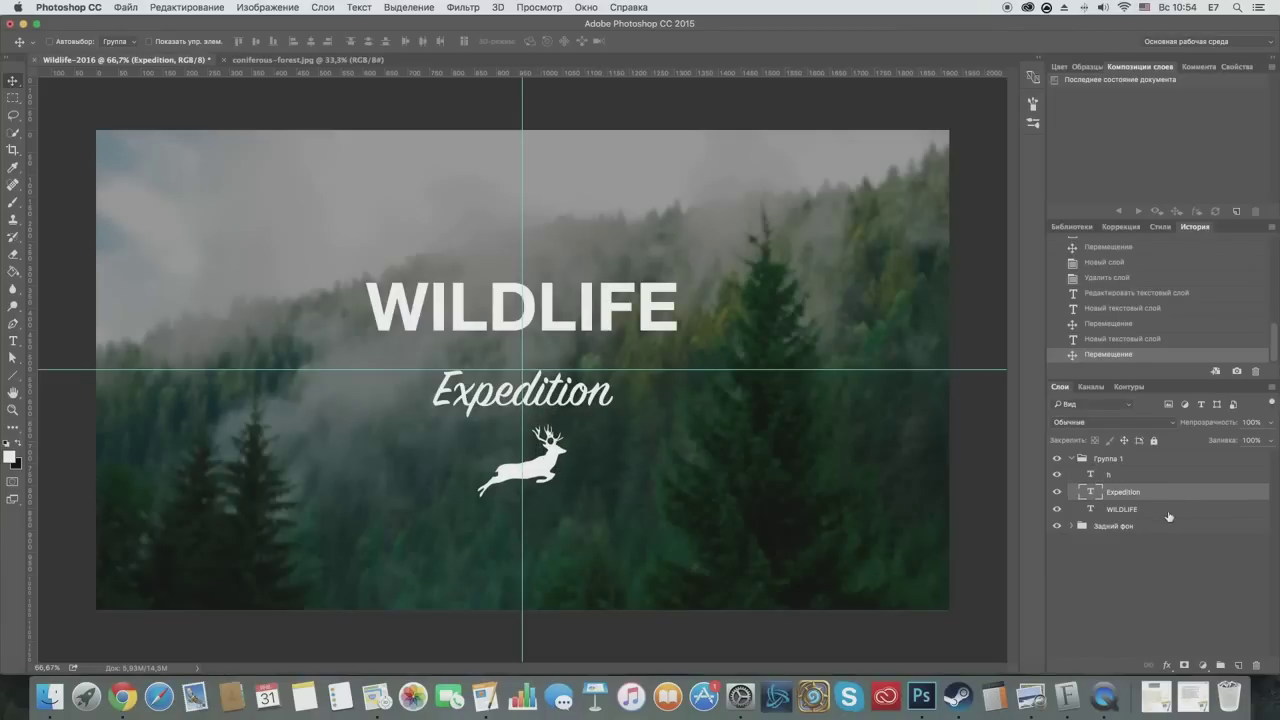
Step: Move the title block up slightly and group the three text layers as Надписи
left_click(1165, 509, "shift")
left_click(1139, 475, "shift")
left_click_drag(604, 312, 604, 297)
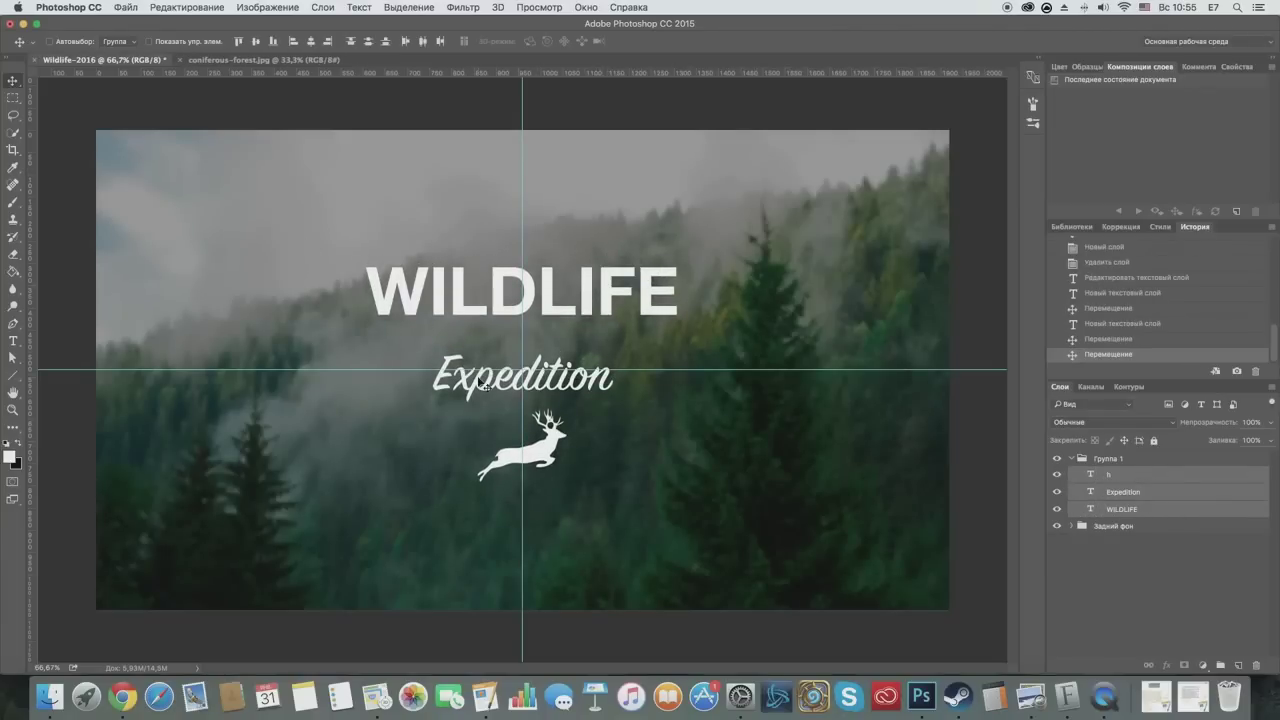
left_click(1110, 458)
left_click(1071, 458)
double_click(1108, 458)
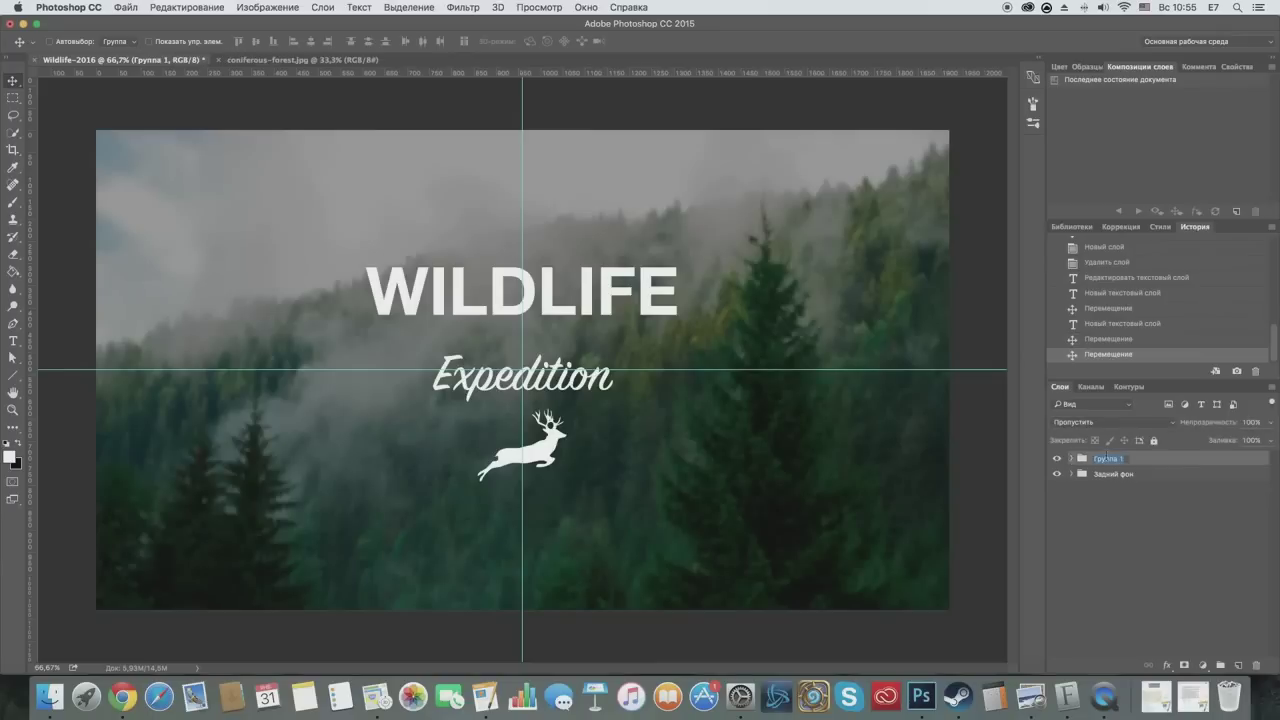
key("BackSpace")
type("Надписи")
key("Return")
Step: Add a new group Группа 1 containing a fresh empty layer
left_click(1220, 665)
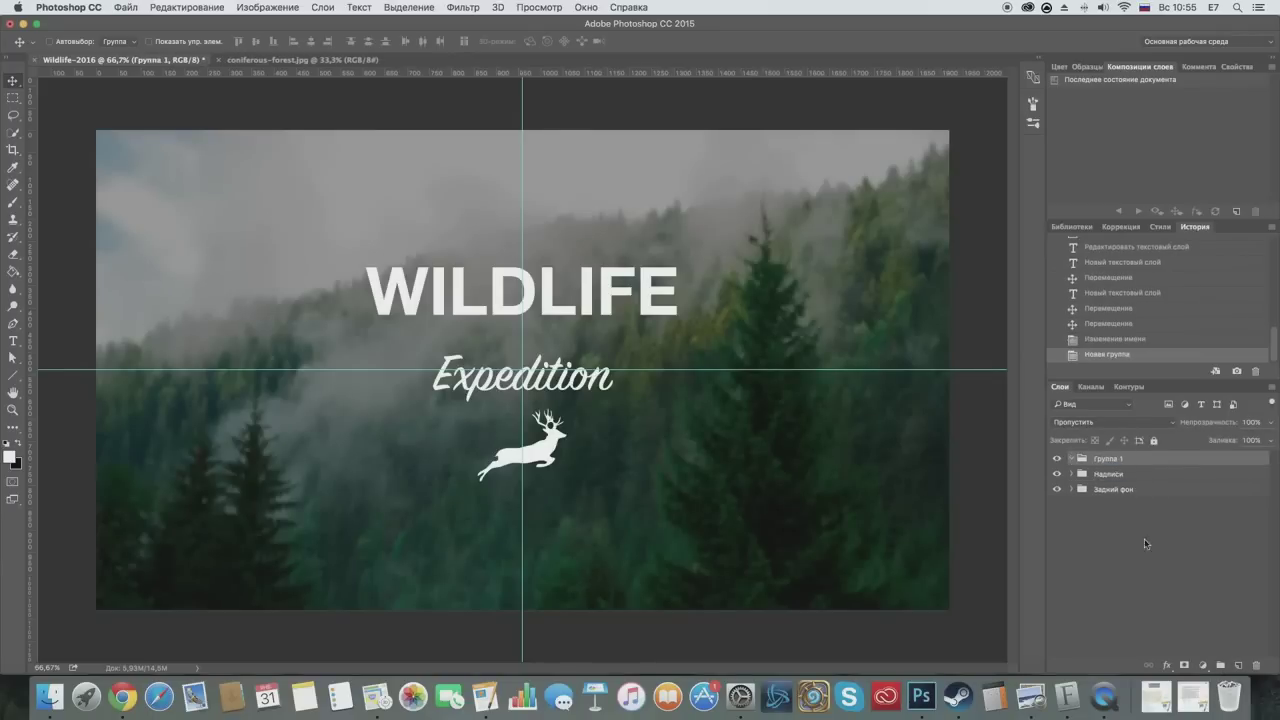
left_click(1238, 665)
left_click(13, 326)
left_click(193, 142)
Step: Set up a white 3 pt stroke for the line shape, undoing a first trial segment
left_click_drag(572, 203, 677, 190)
left_click(192, 41)
left_click(153, 67)
left_click(258, 41)
left_click_drag(230, 98, 268, 98)
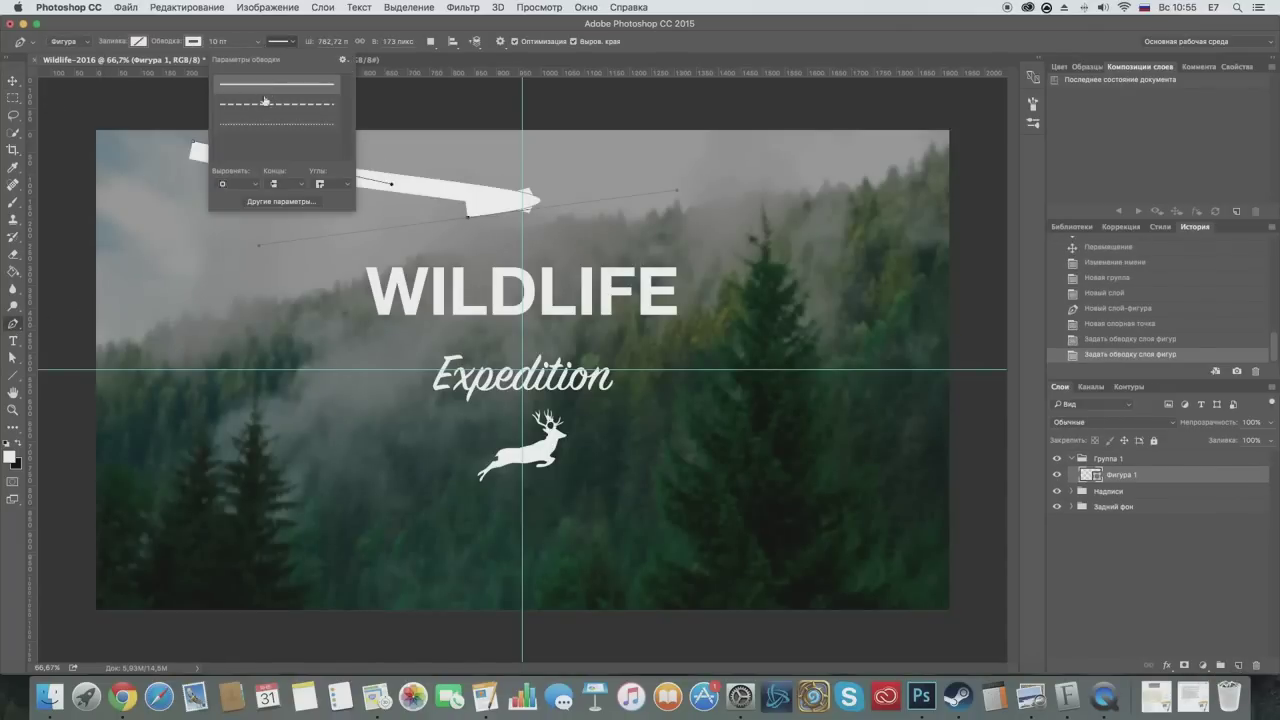
key("super+alt+z")
key("super+alt+z")
key("super+alt+z")
key("super+alt+z")
key("super+alt+z")
left_click(284, 41)
left_click(284, 41)
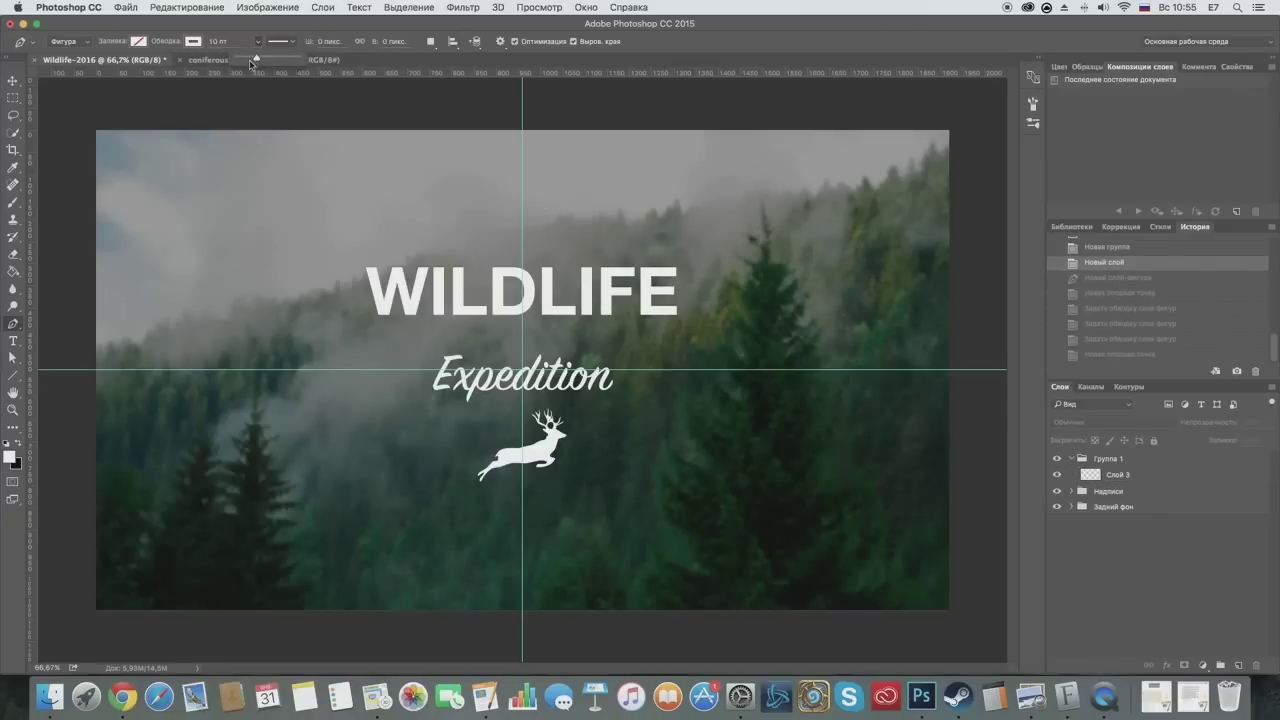
double_click(221, 41)
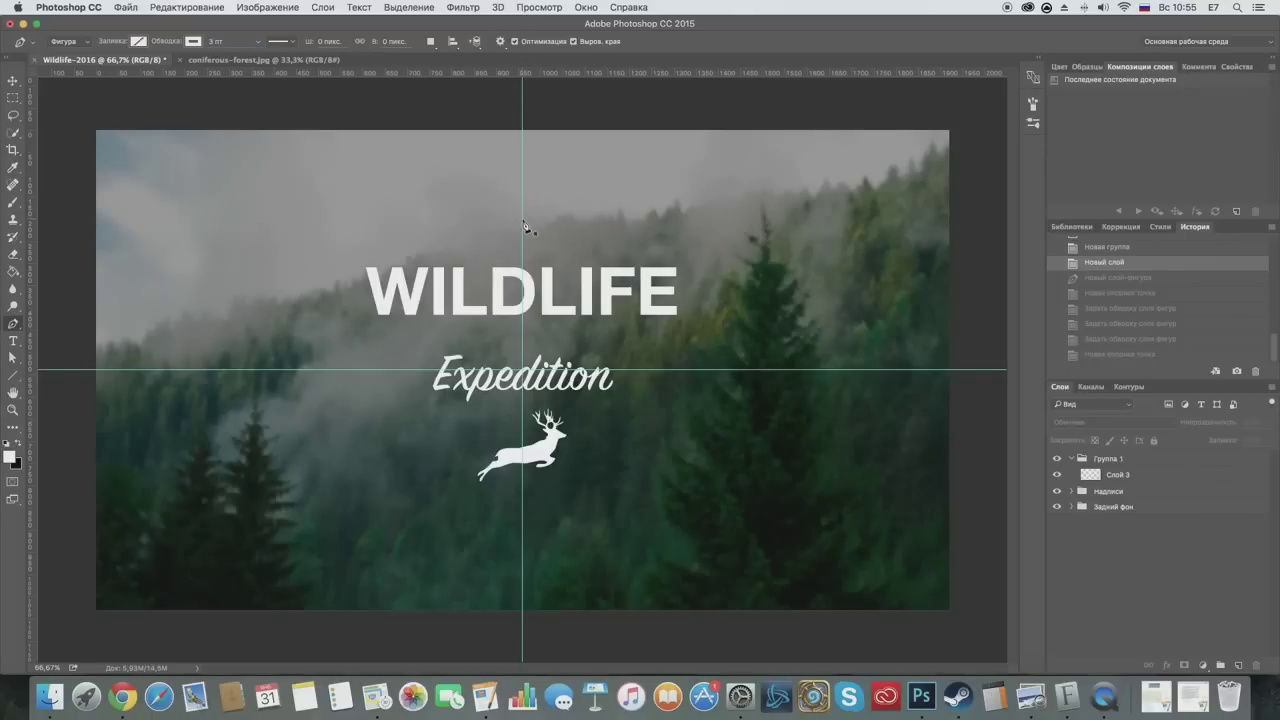
Step: Draw the horizontal top line above WILDLIFE and the diagonal down below the deer
left_click(739, 228)
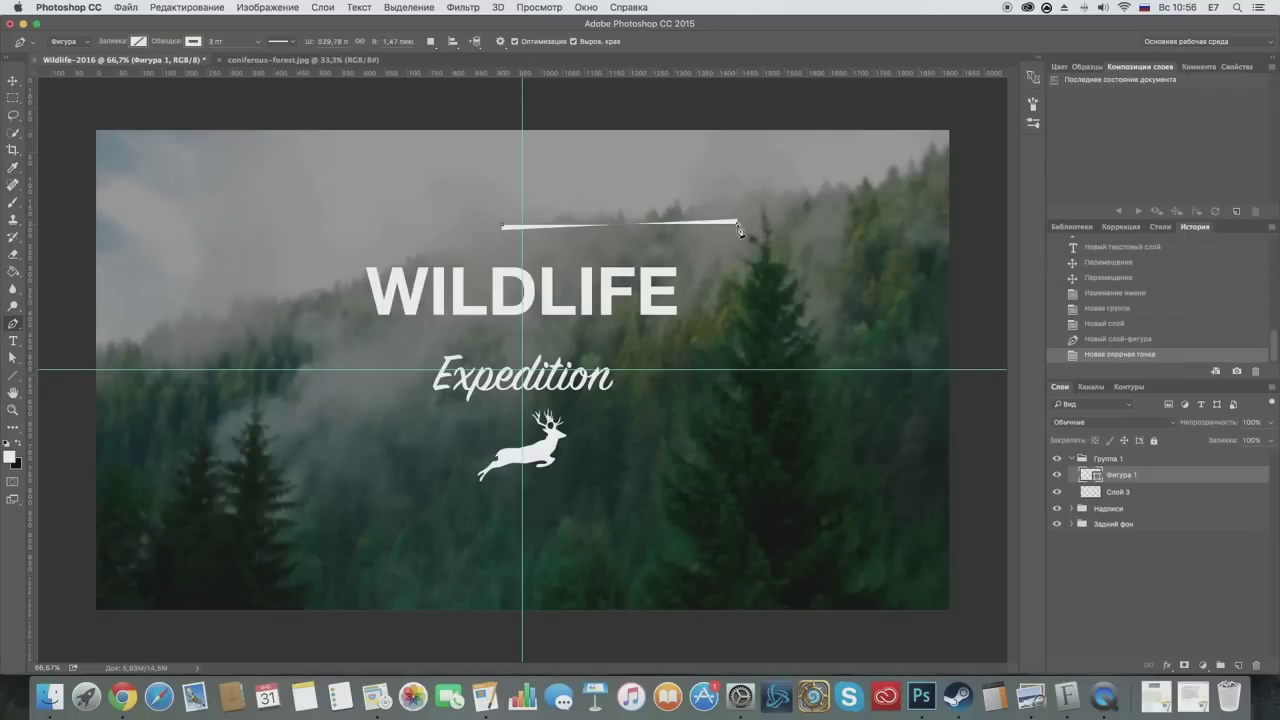
left_click(469, 225)
left_click(728, 225, "shift")
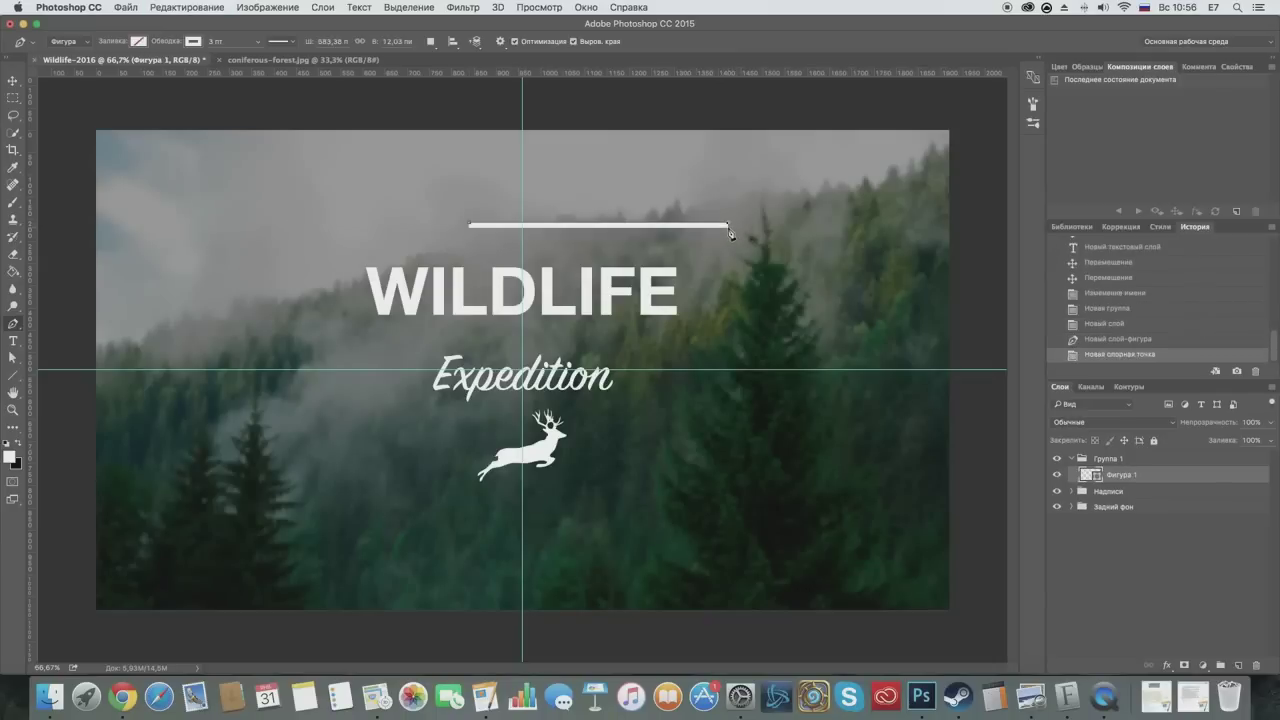
left_click(522, 518)
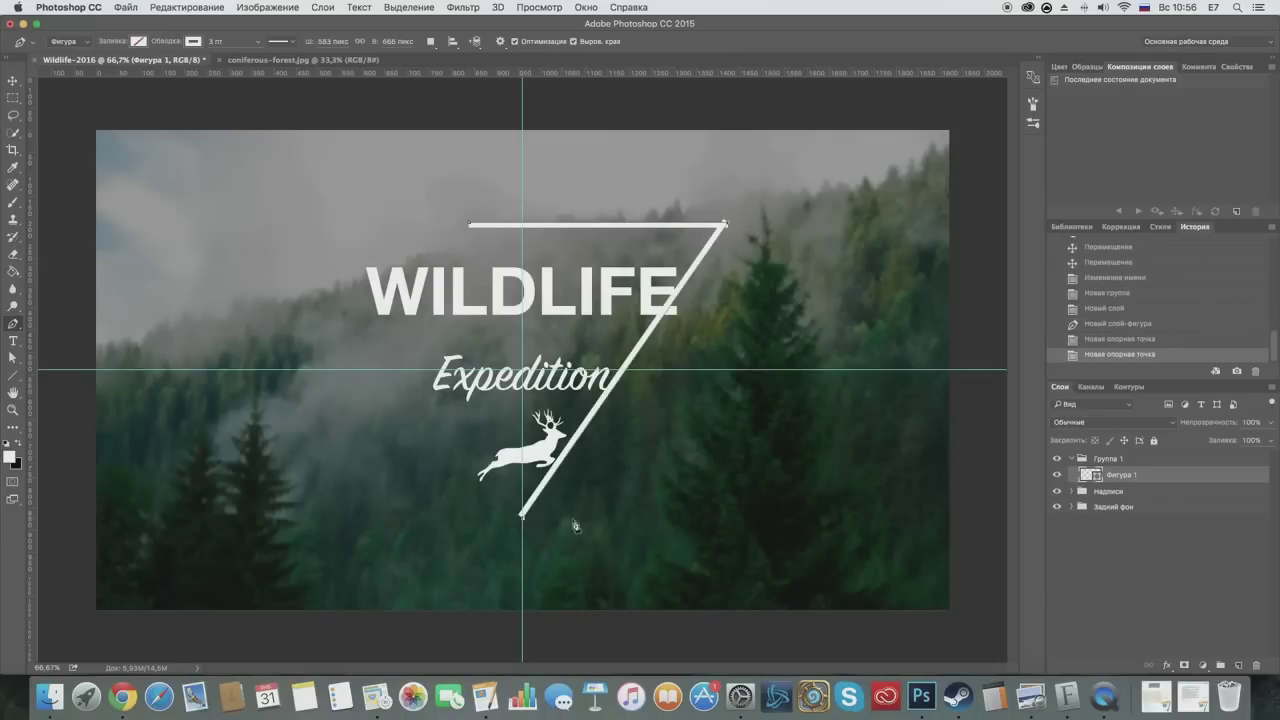
key("Return")
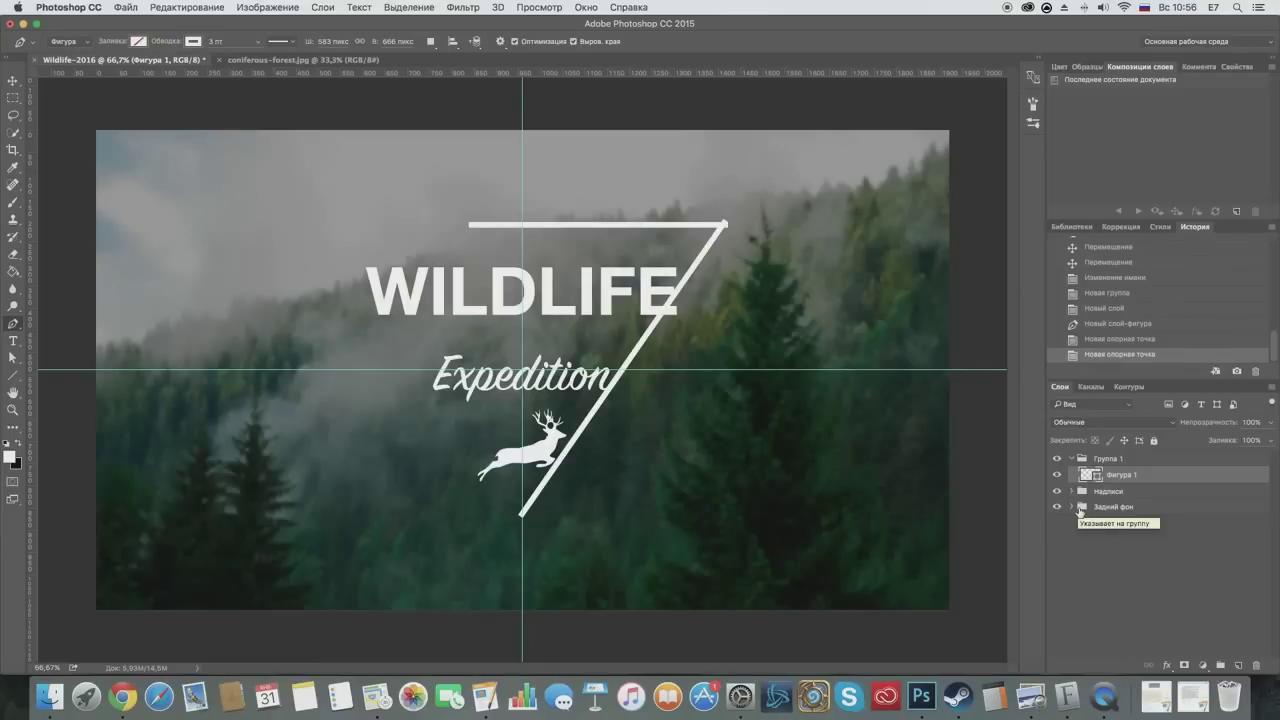
left_click(12, 98)
Step: Rasterize the line shape and erase the top line's part left of the centre guide
left_click_drag(445, 190, 522, 545)
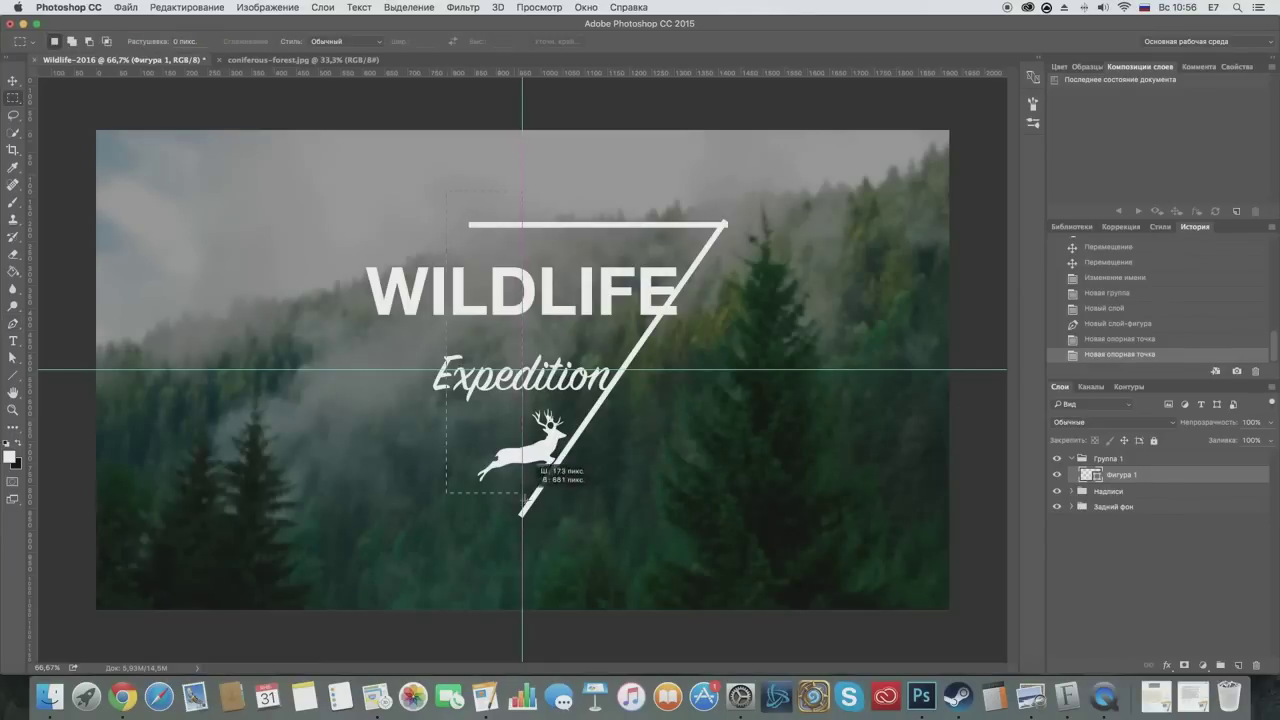
left_click(13, 253)
left_click(490, 224)
left_click(752, 238)
left_click_drag(505, 225, 474, 230)
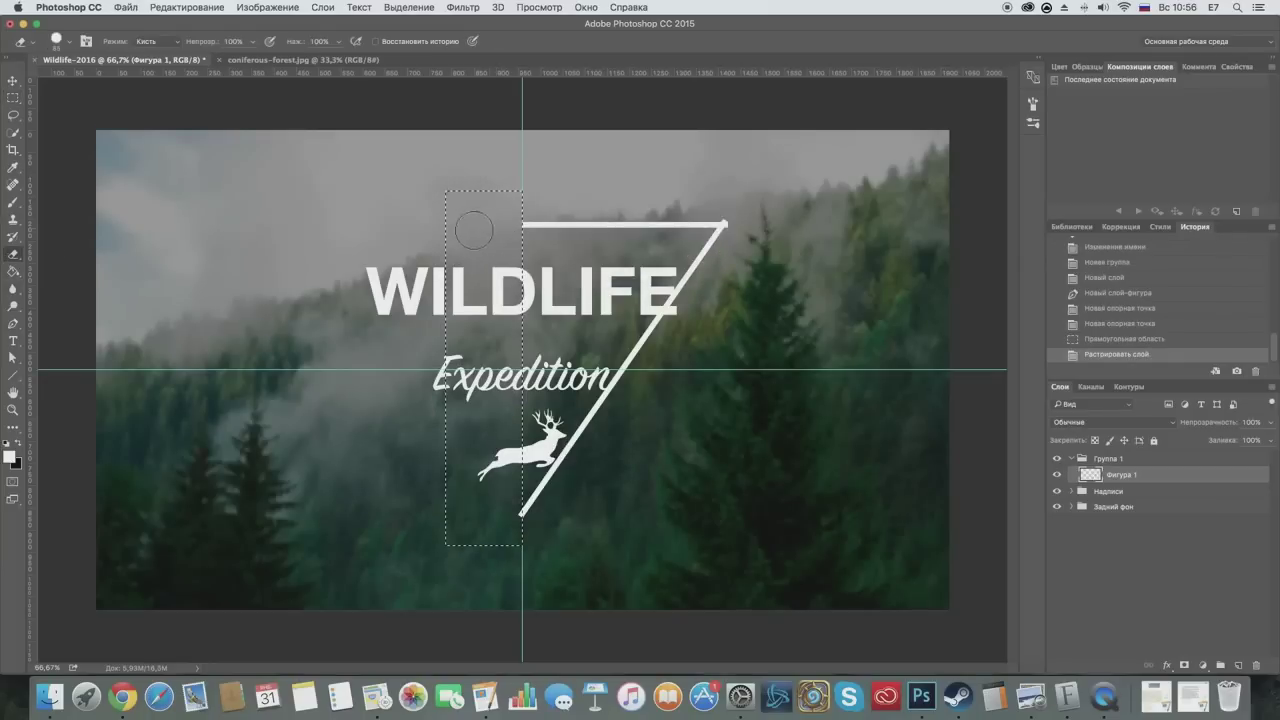
left_click(13, 98)
Step: Select and erase the white tip sticking above the top-right corner
mouse_move(679, 193)
left_mouse_down()
mouse_move(727, 222)
mouse_move(802, 219)
left_mouse_up()
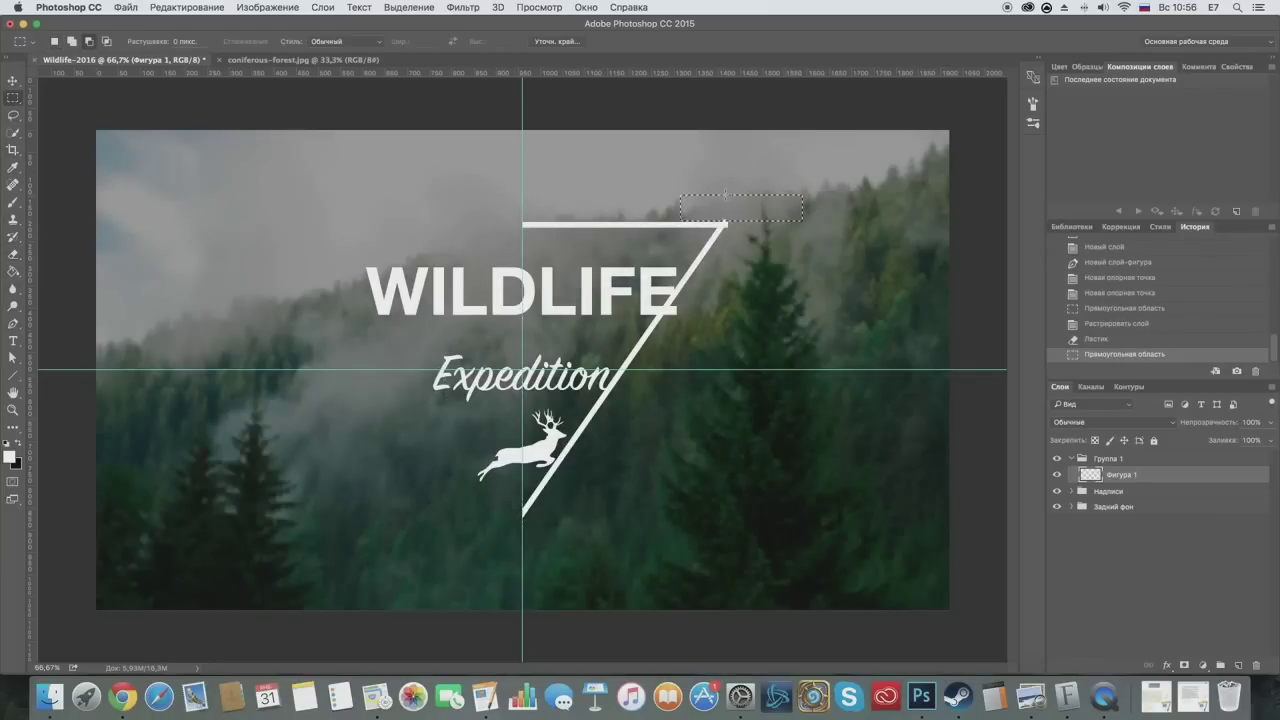
scroll(727, 195, "up", 5)
left_click(727, 195)
scroll(727, 195, "up", 3)
left_click_drag(433, 228, 857, 318)
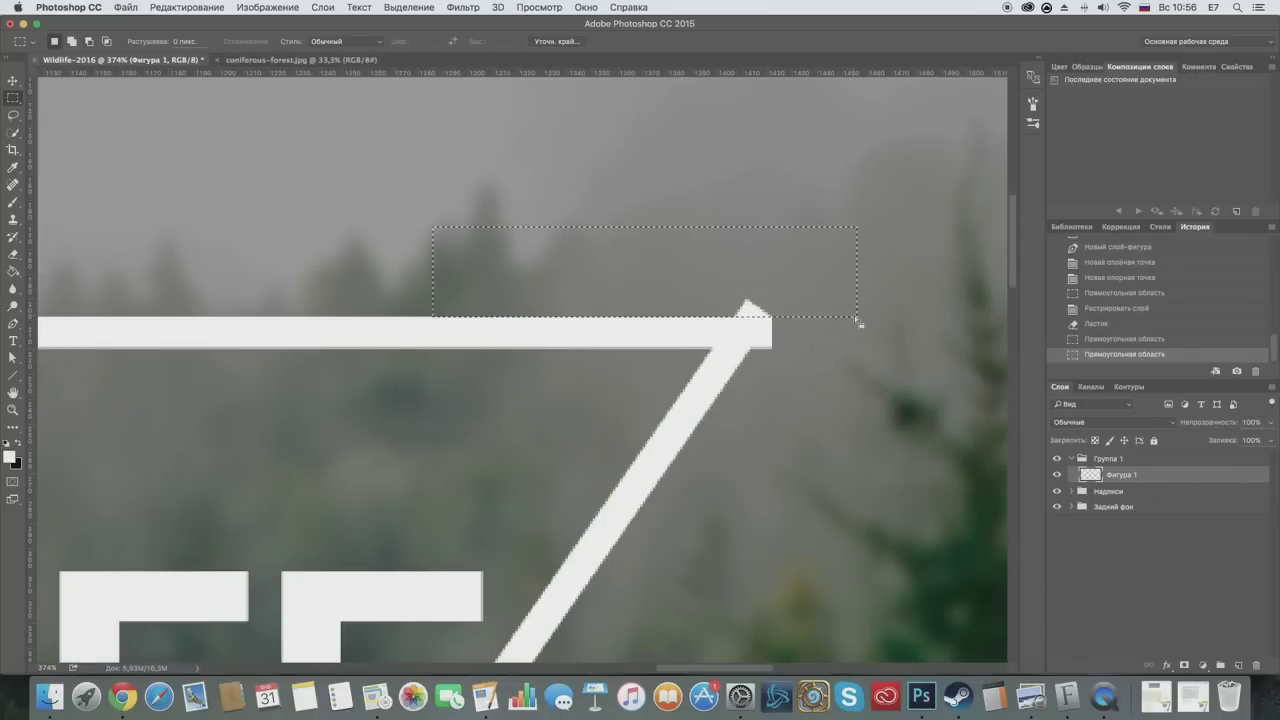
left_click(13, 253)
left_click_drag(700, 263, 857, 229)
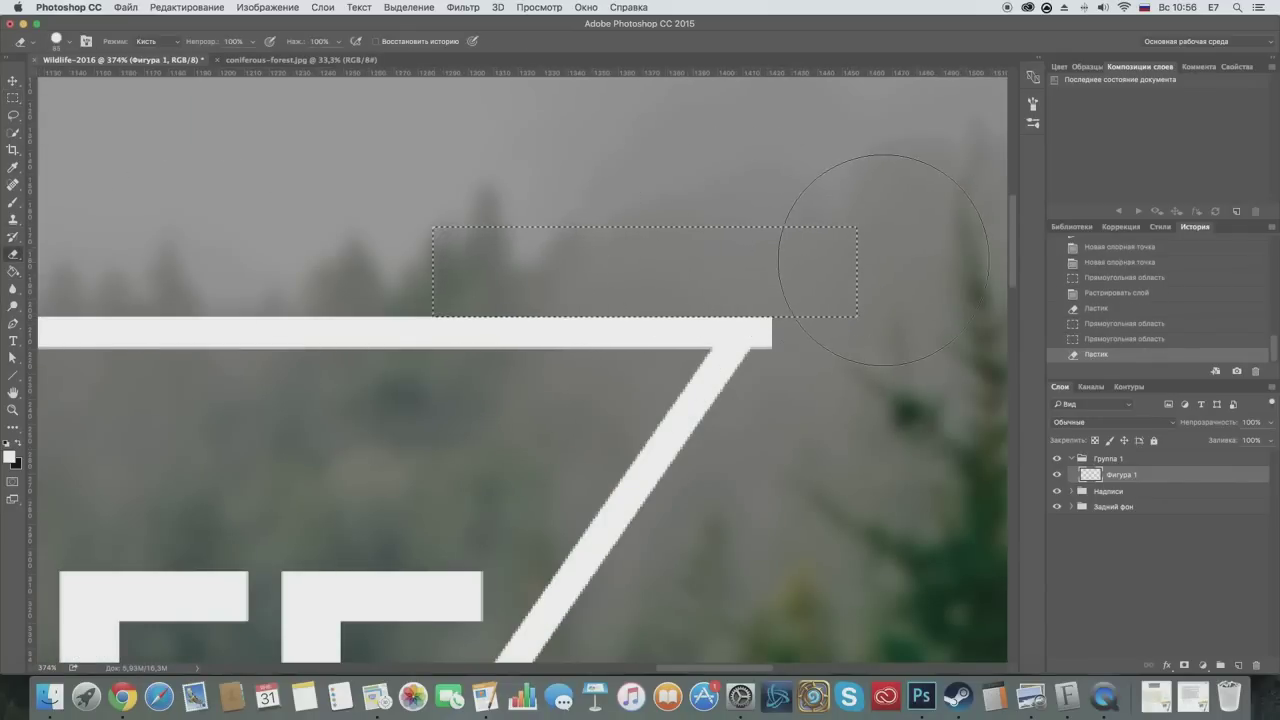
Step: Polygon-select and erase the protruding corner overhang, then deselect and zoom to fit
left_click_drag(13, 115, 100, 131)
left_click(682, 447)
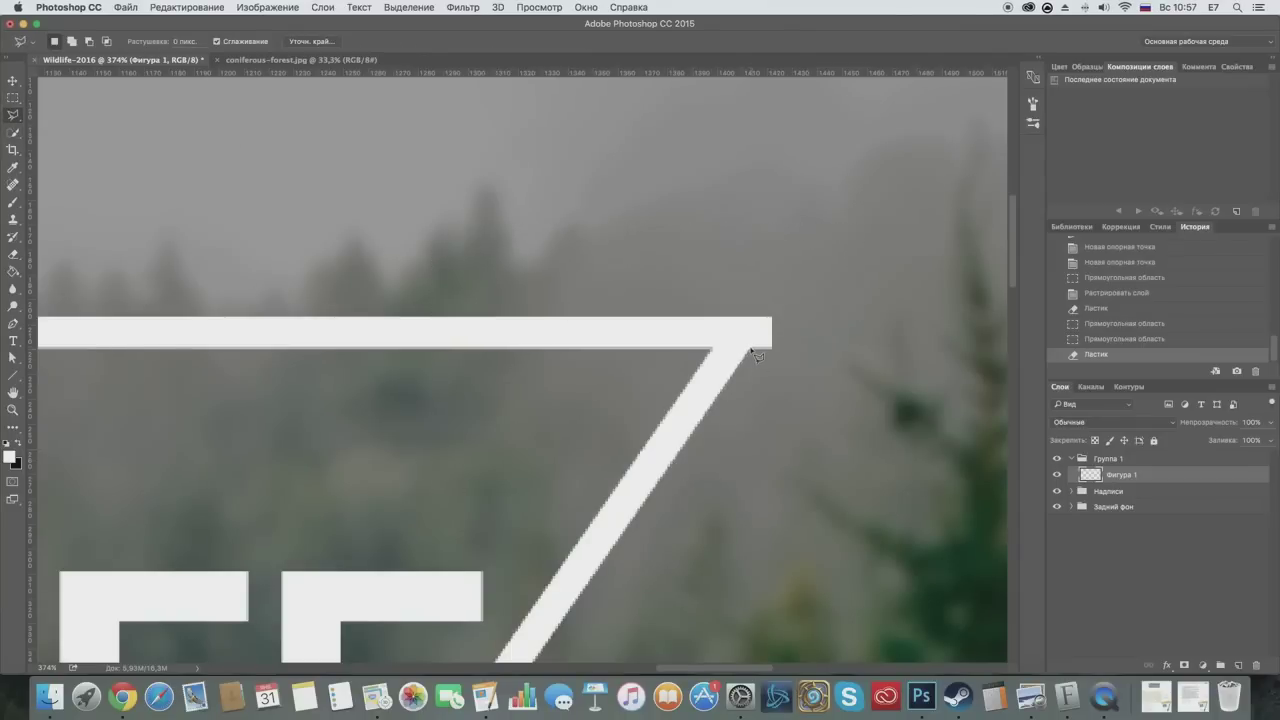
left_click(799, 280)
left_click(864, 429)
left_click(678, 470)
key("e")
left_click(743, 406)
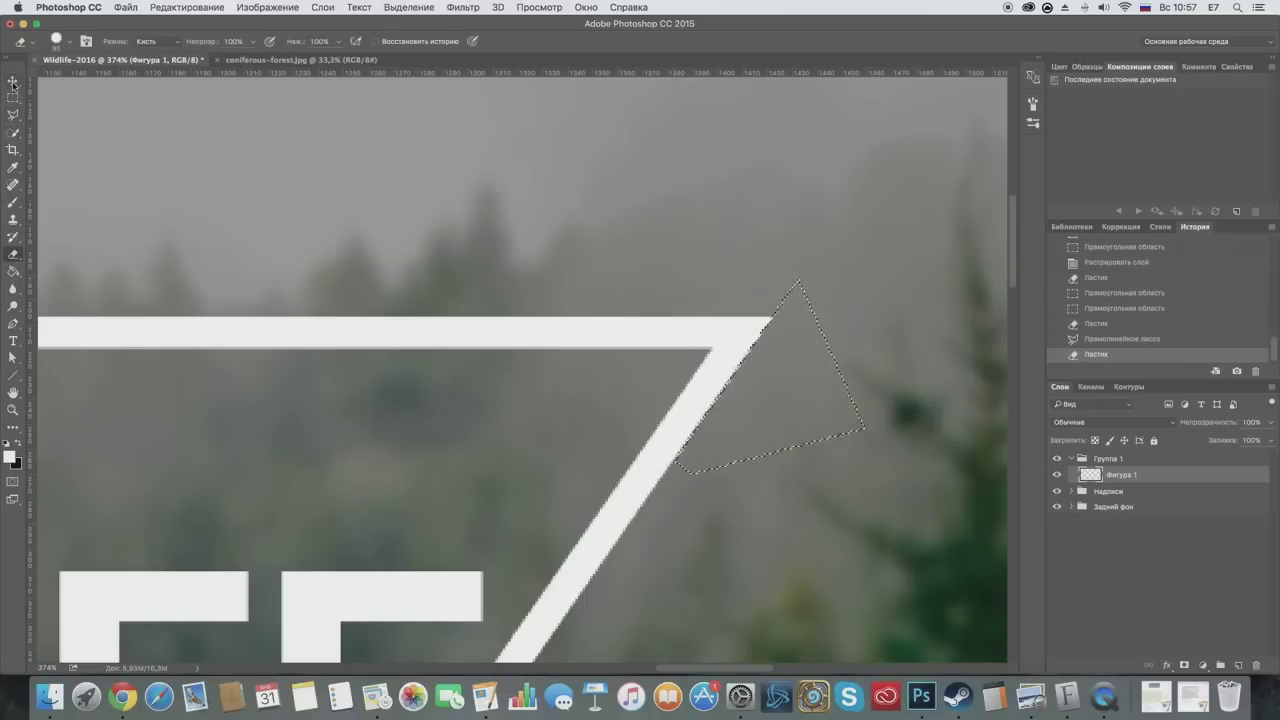
left_click(13, 97)
right_click(792, 354)
left_click(828, 365)
key("ctrl+0")
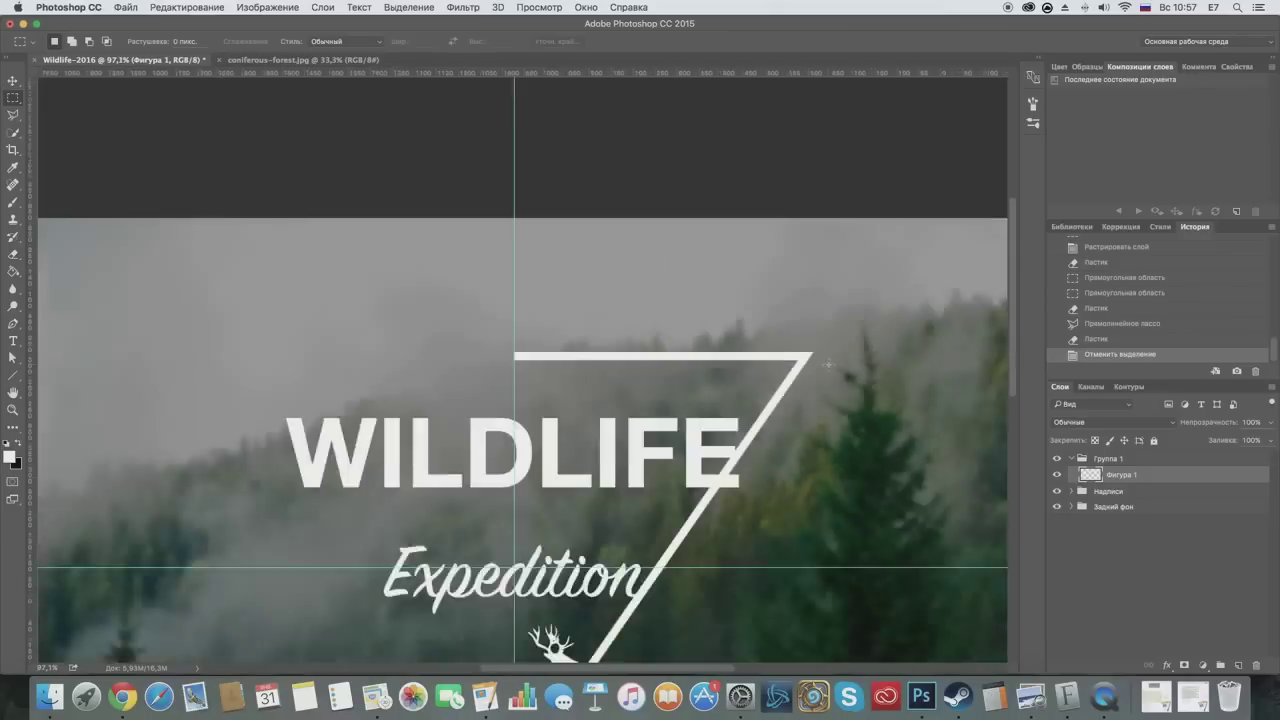
Step: Duplicate Фигура 1, flip the copy horizontally and position it as the triangle's left side
scroll(828, 365, "down", 3)
right_click(1184, 485)
left_click(1000, 192)
left_click(779, 290)
left_click(13, 80)
left_click_drag(690, 245, 530, 275)
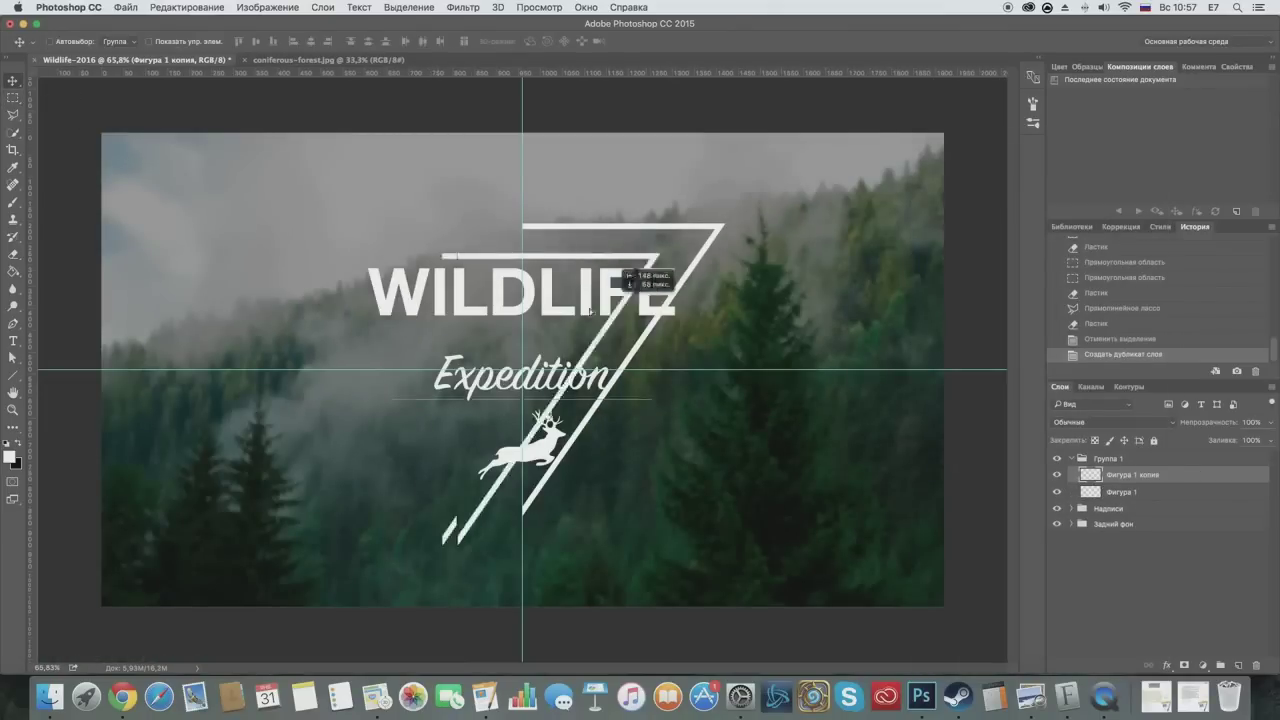
key("ctrl+t")
right_click(496, 302)
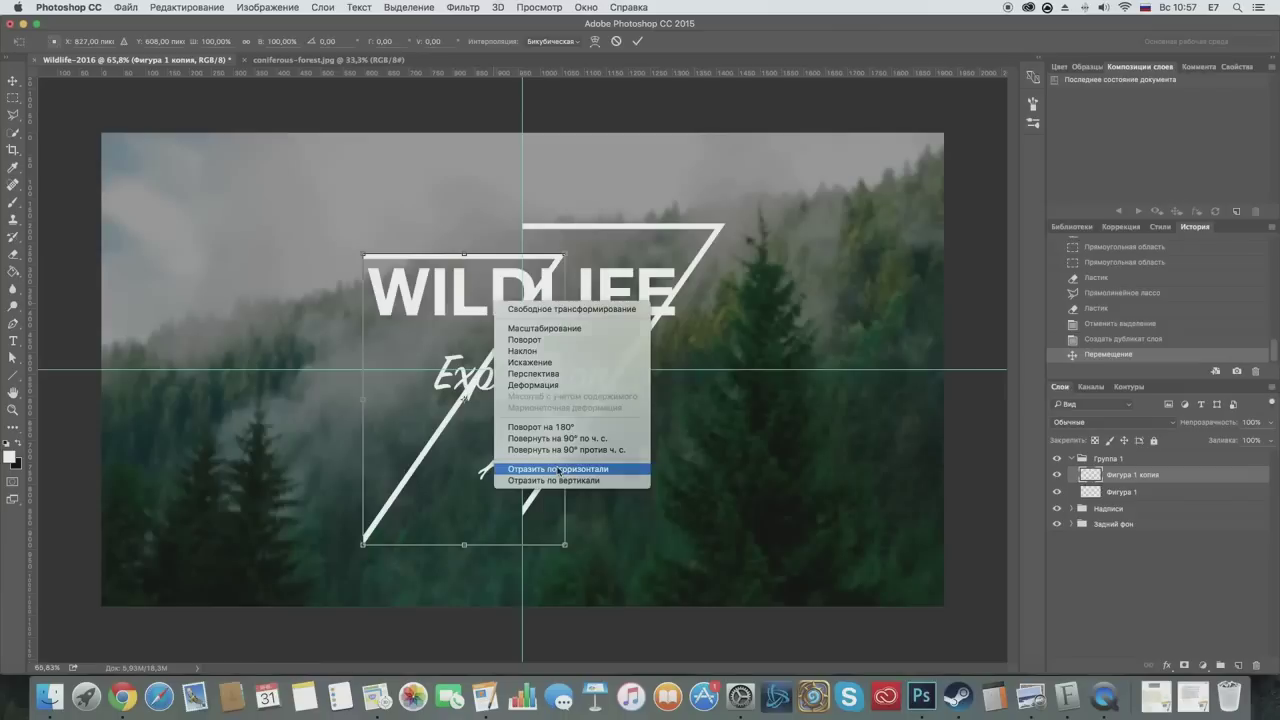
left_click(545, 468)
left_click_drag(545, 514, 503, 483)
Step: Merge both line halves into one layer named ТРЕУГОЛЬНИК
key("Return")
scroll(715, 347, "up", 3)
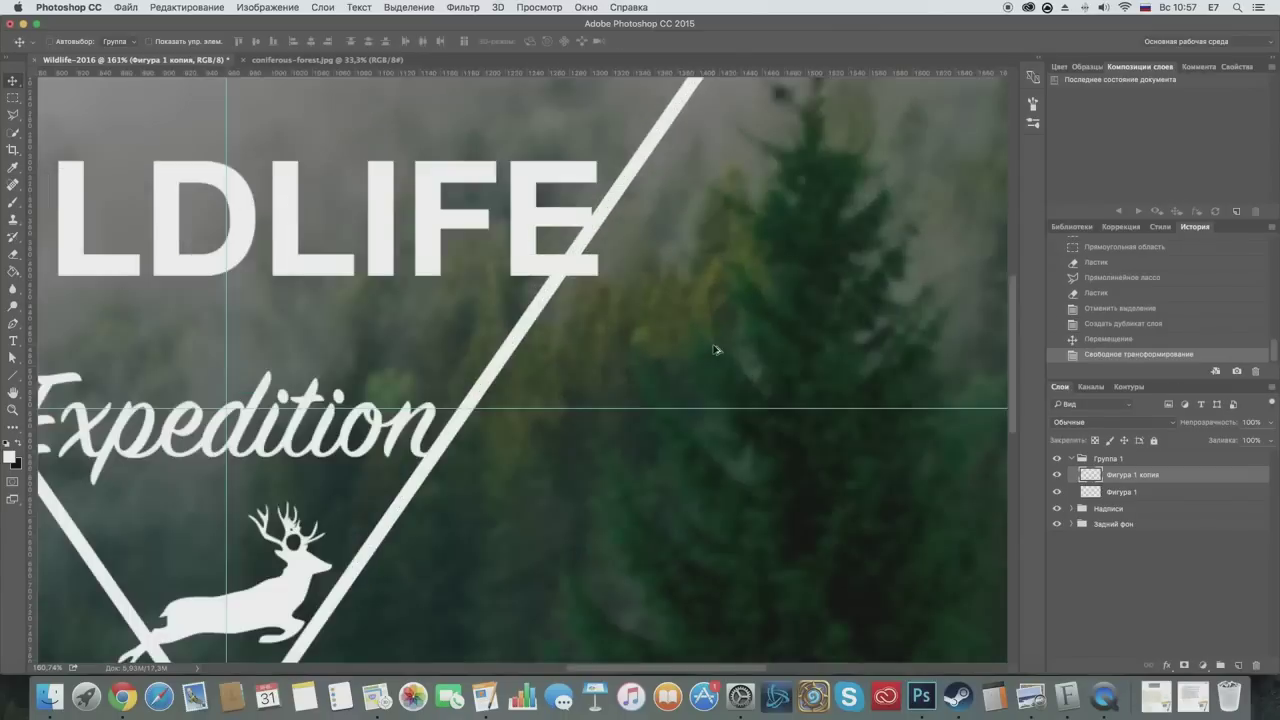
left_click(1108, 488)
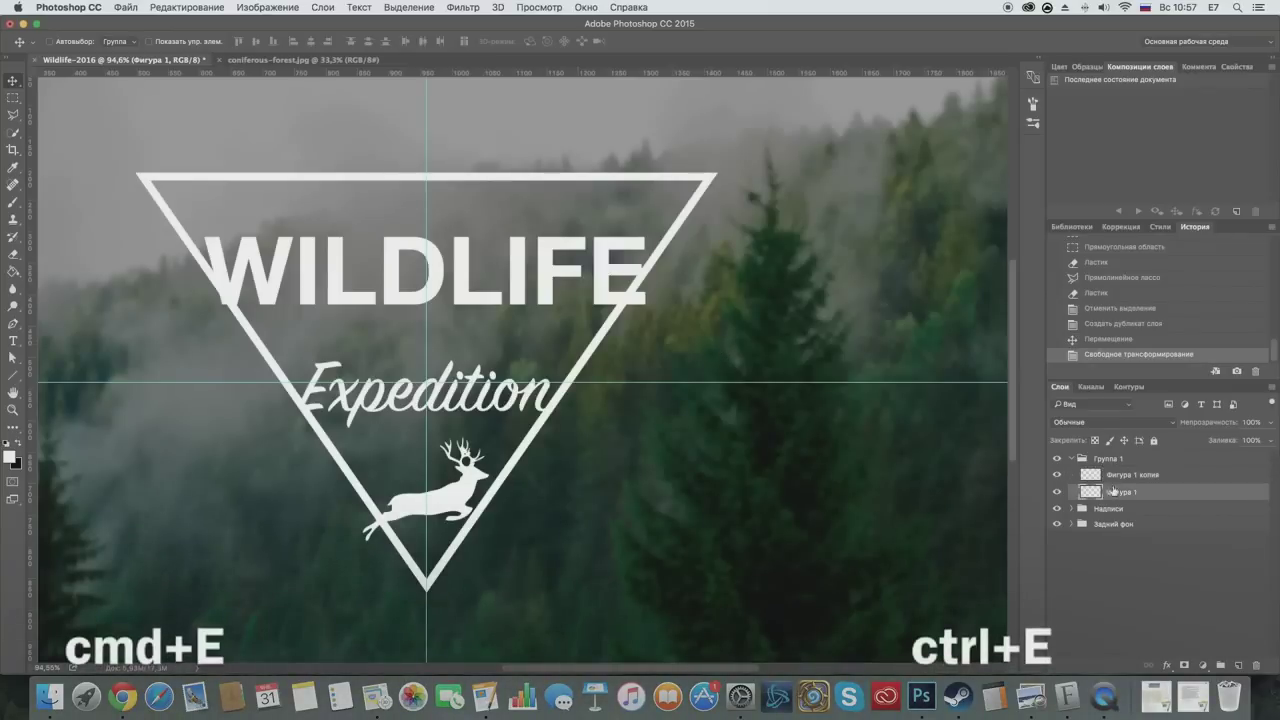
left_click(1116, 477, "shift")
key("super+e")
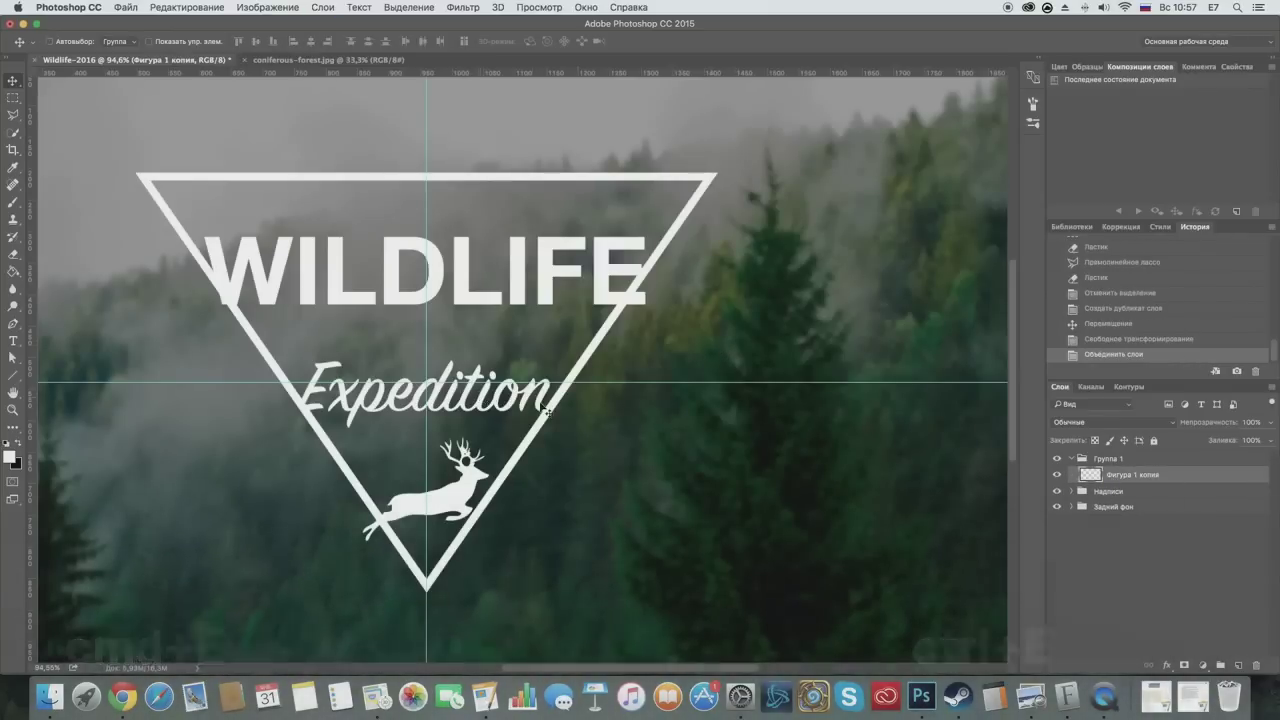
scroll(703, 466, "down", 2)
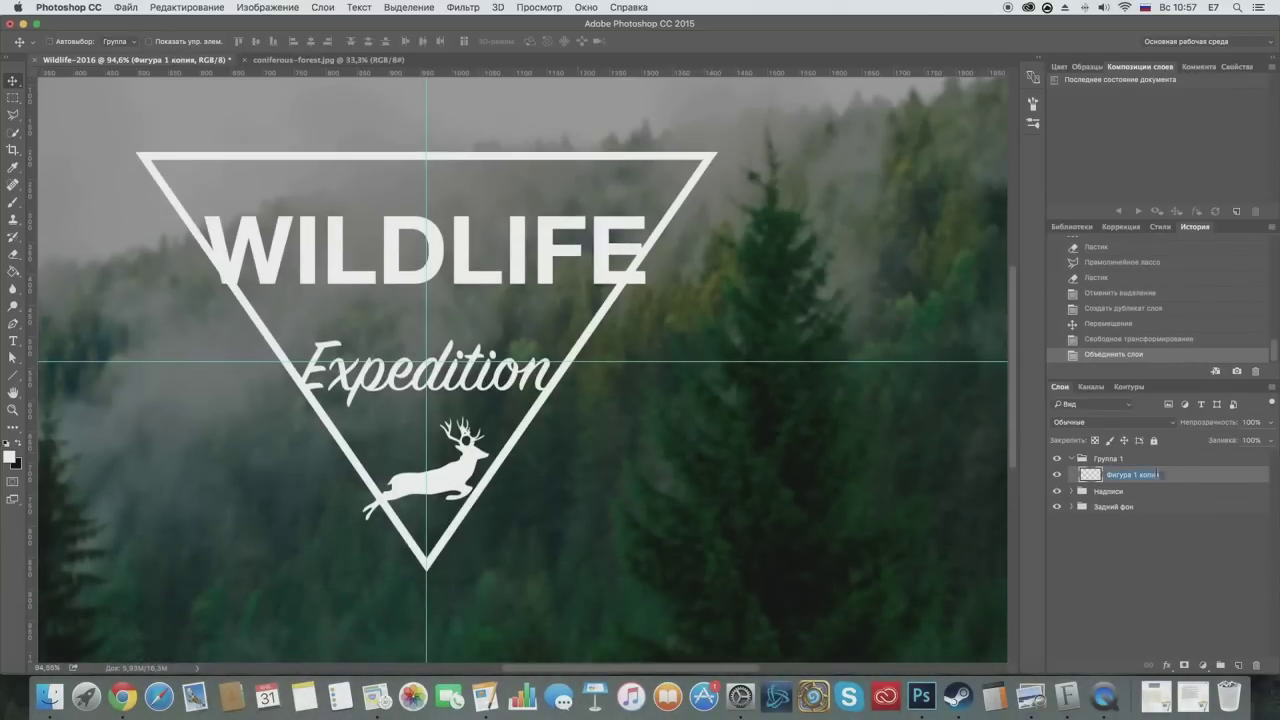
type("ТРЕУГОЛЬНИК")
key("Return")
Step: Rename the group Группа 1 to Треугольник
double_click(1112, 458)
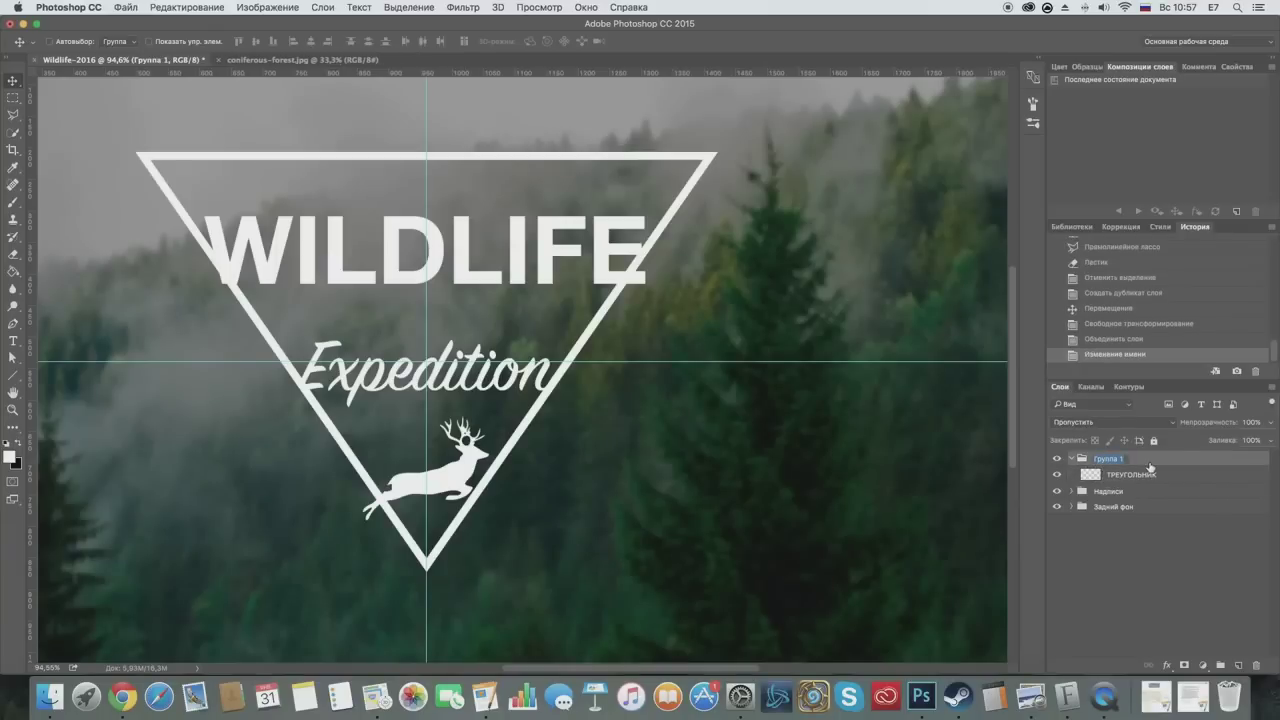
type("Треугольник")
key("Return")
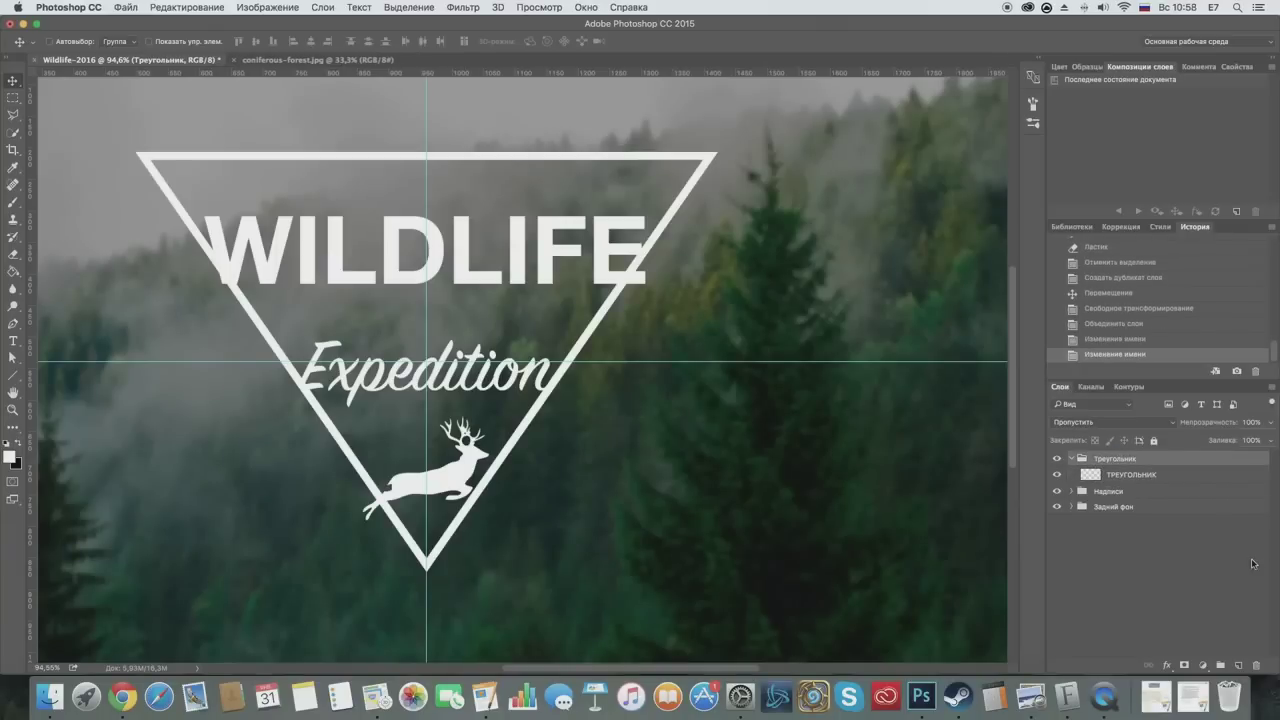
key("ctrl+t")
scroll(465, 397, "down", 2)
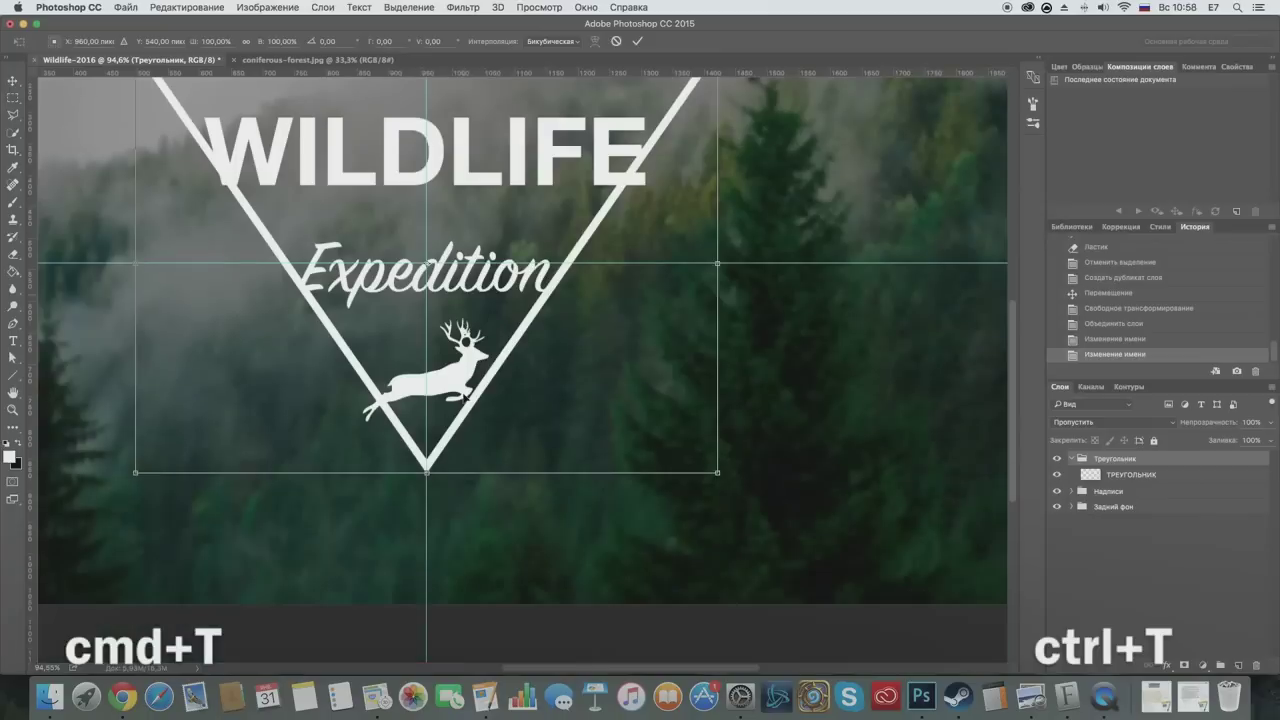
scroll(465, 397, "up", 3)
scroll(465, 397, "down", 4)
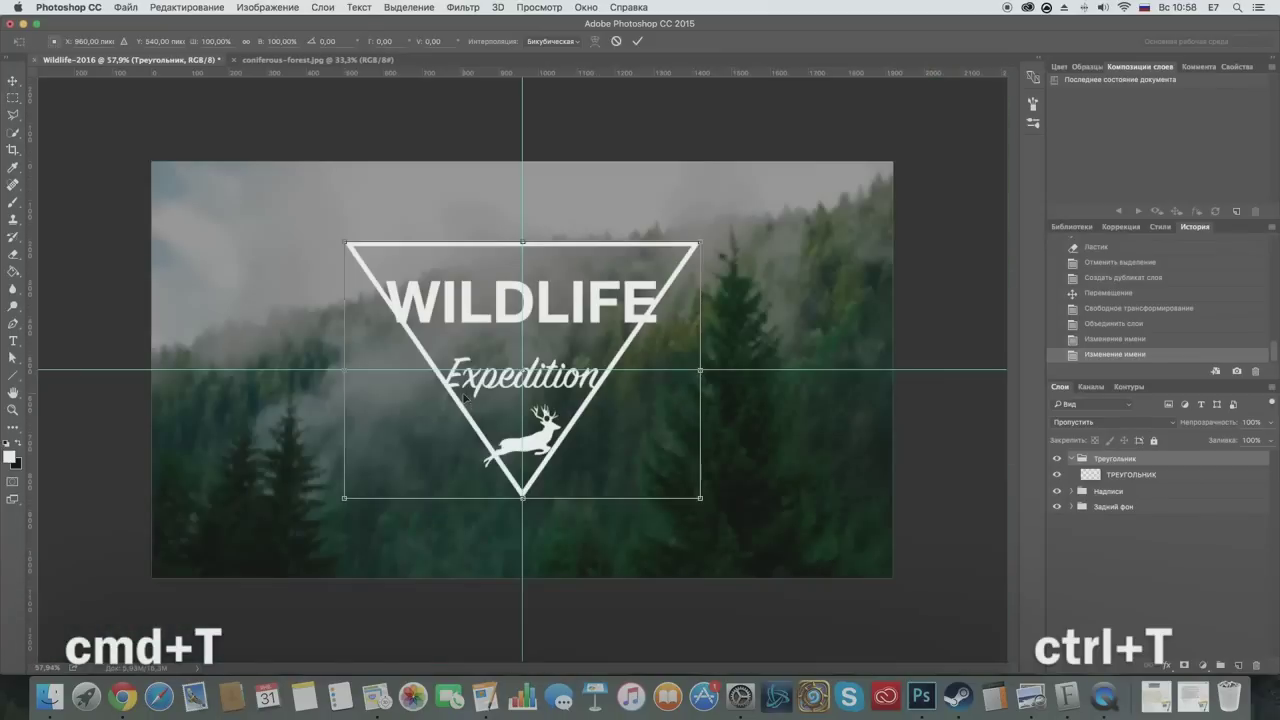
scroll(465, 397, "down", 2)
scroll(465, 397, "up", 3)
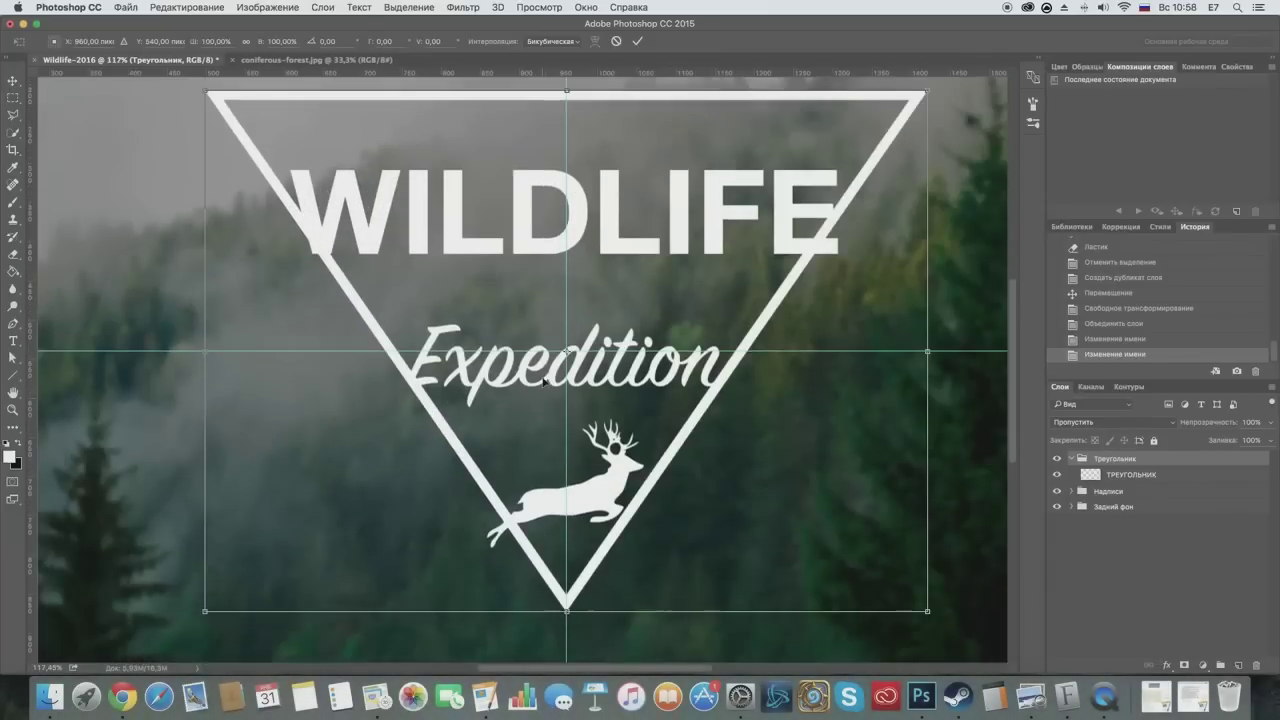
scroll(543, 382, "up", 1)
scroll(543, 382, "right", 1)
scroll(543, 382, "down", 1)
scroll(556, 354, "down", 4)
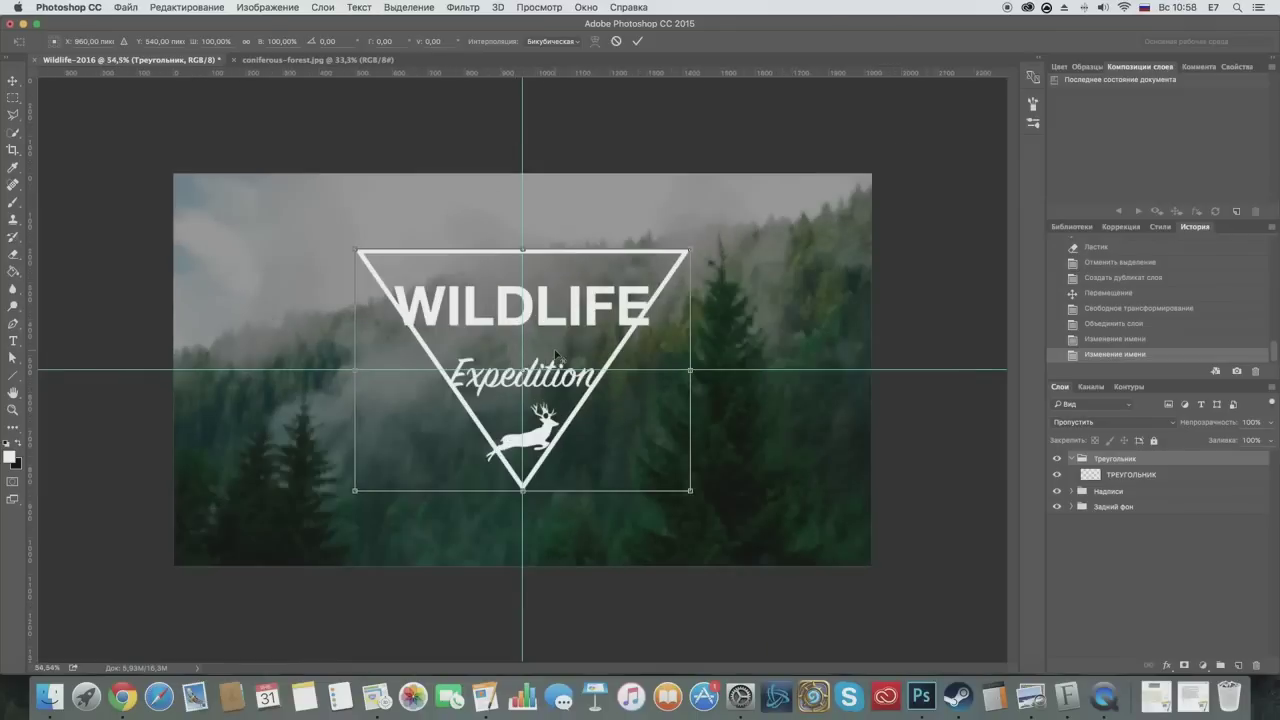
left_click_drag(522, 490, 522, 520)
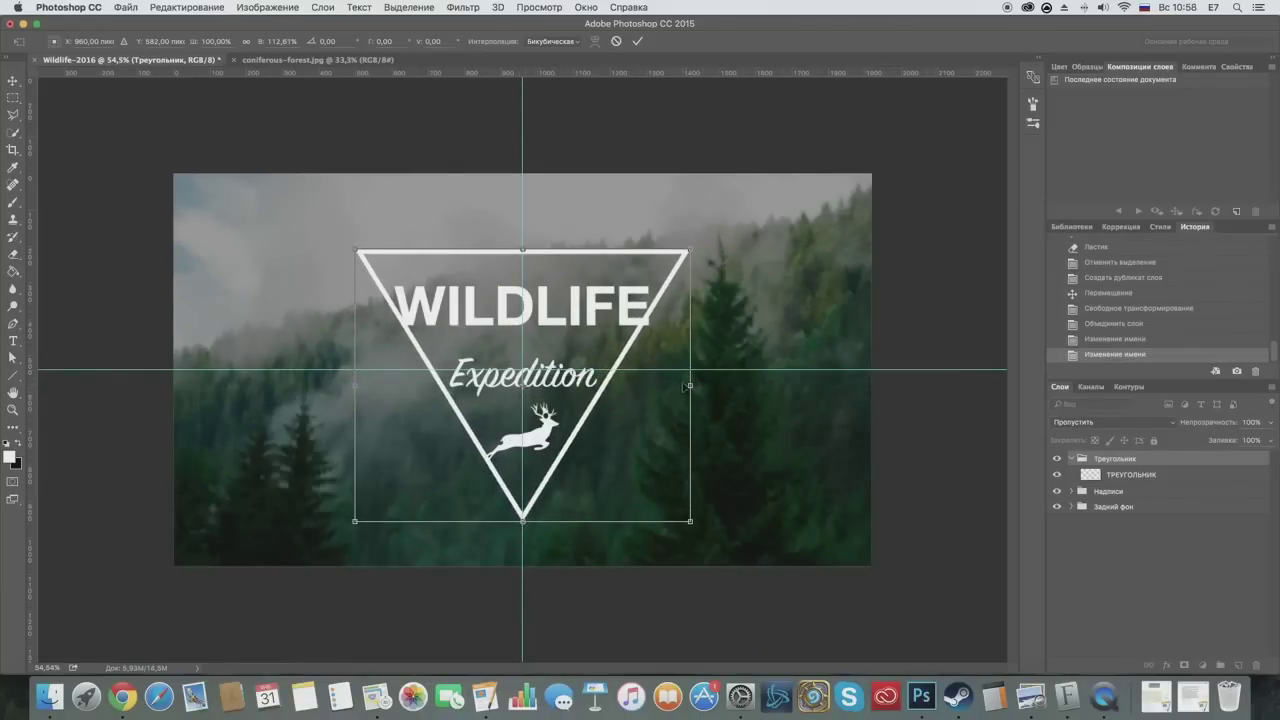
left_click_drag(741, 244, 784, 483)
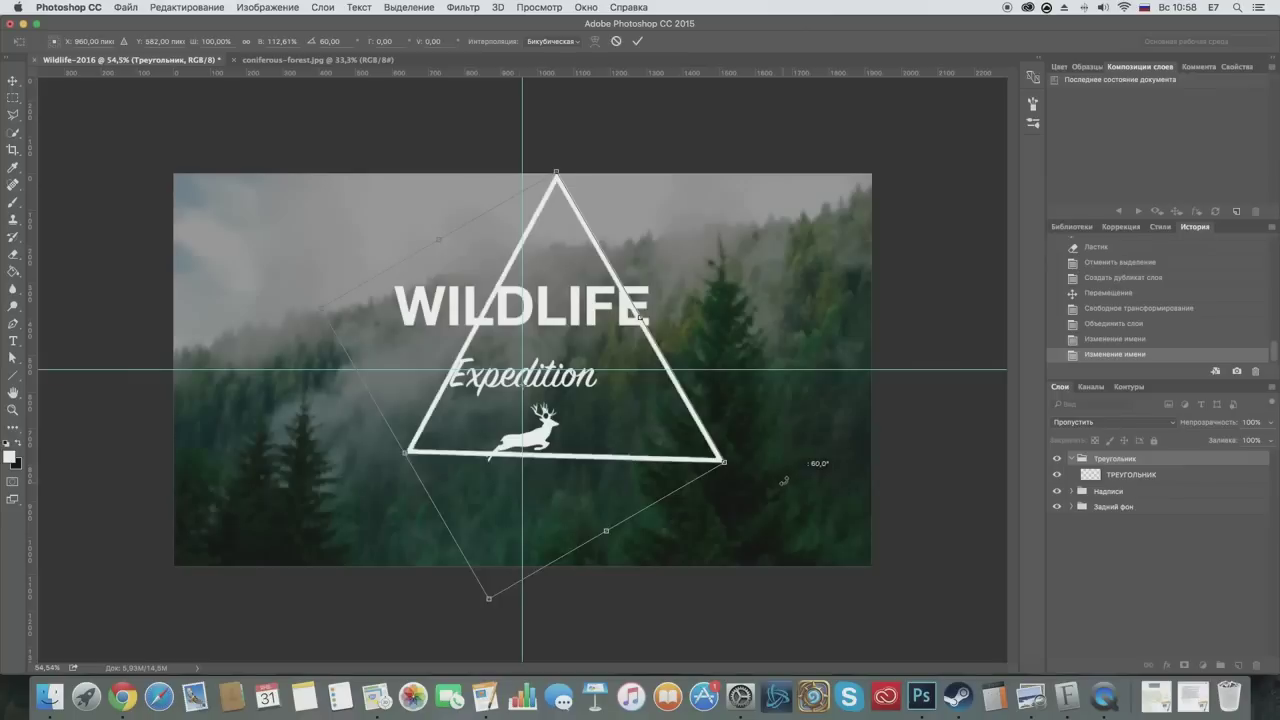
left_click_drag(487, 602, 480, 576)
mouse_move(595, 508)
left_mouse_down()
mouse_move(410, 529)
mouse_move(662, 255)
left_mouse_up()
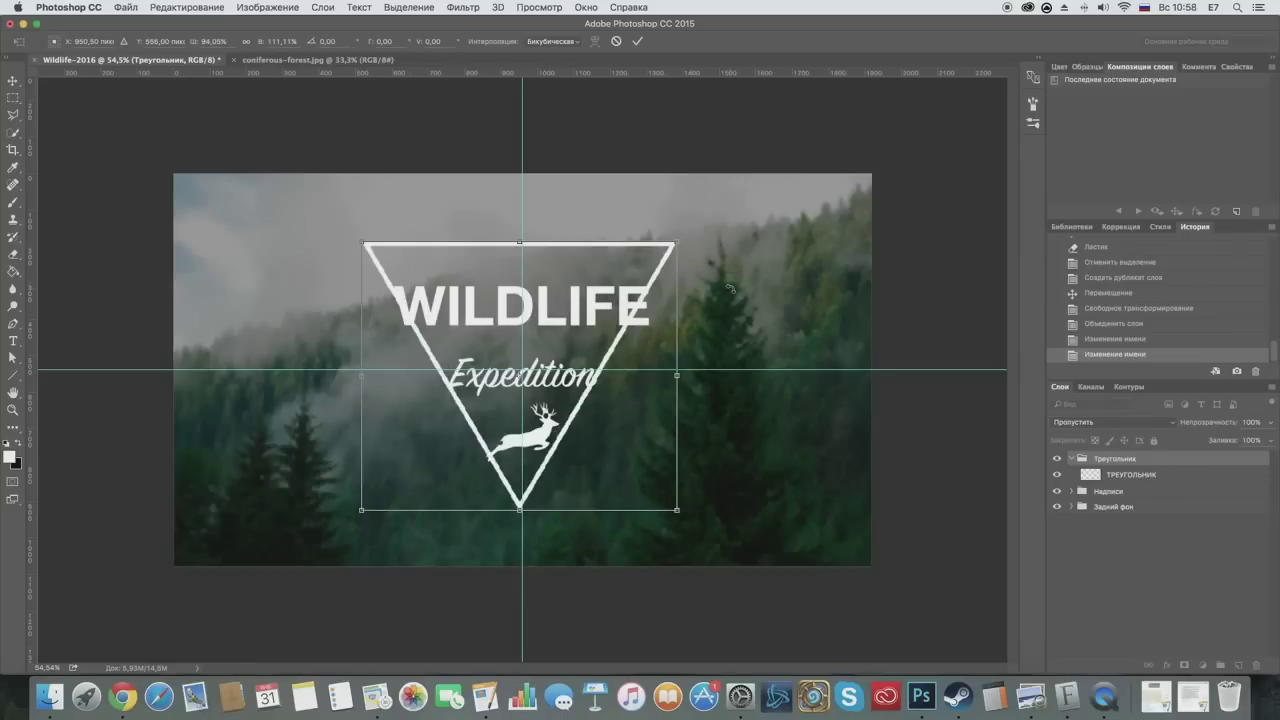
key("v")
key("Return")
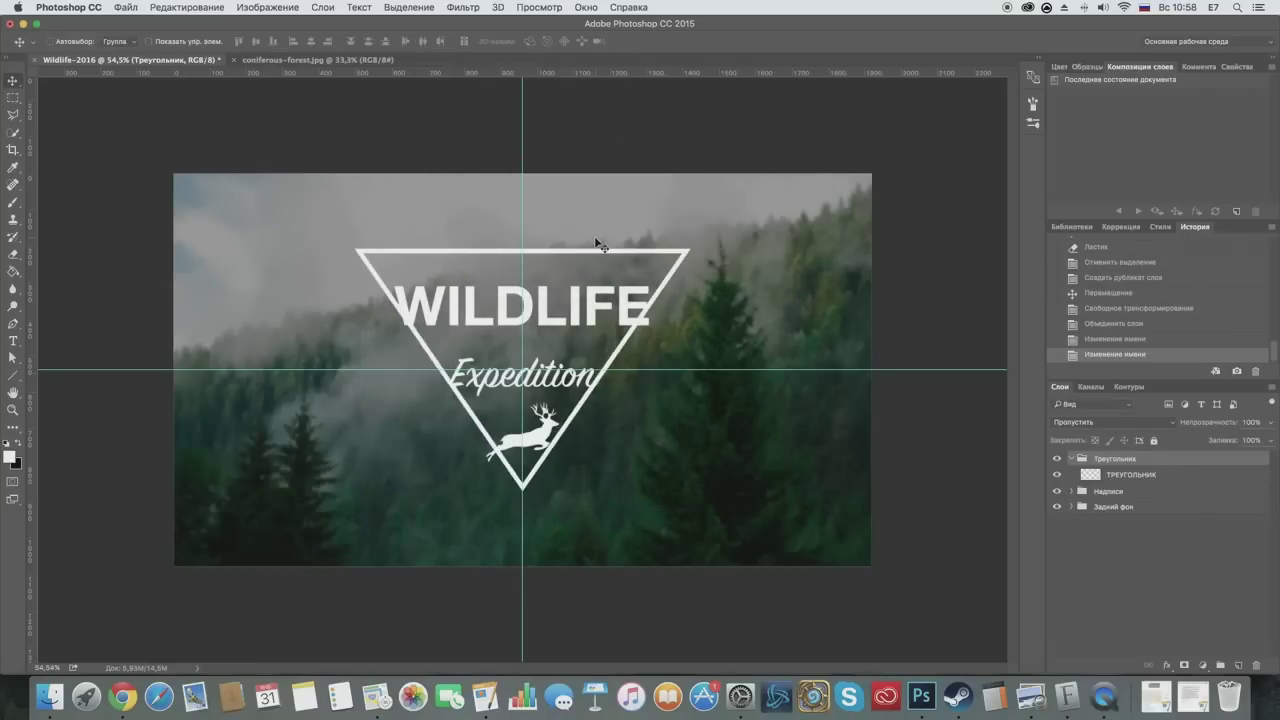
Step: Rotate and narrow the triangle, then turn it back to point downward
key("ctrl+t")
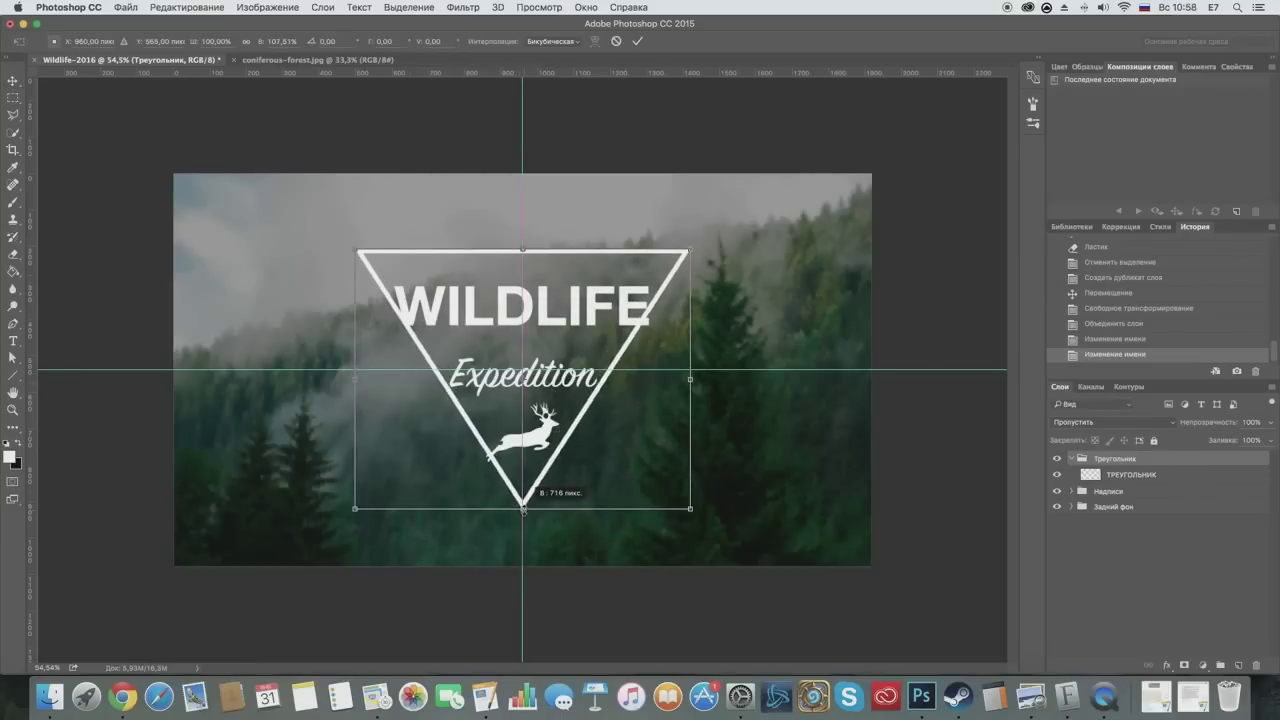
left_click_drag(755, 256, 793, 467)
left_click_drag(632, 505, 643, 481)
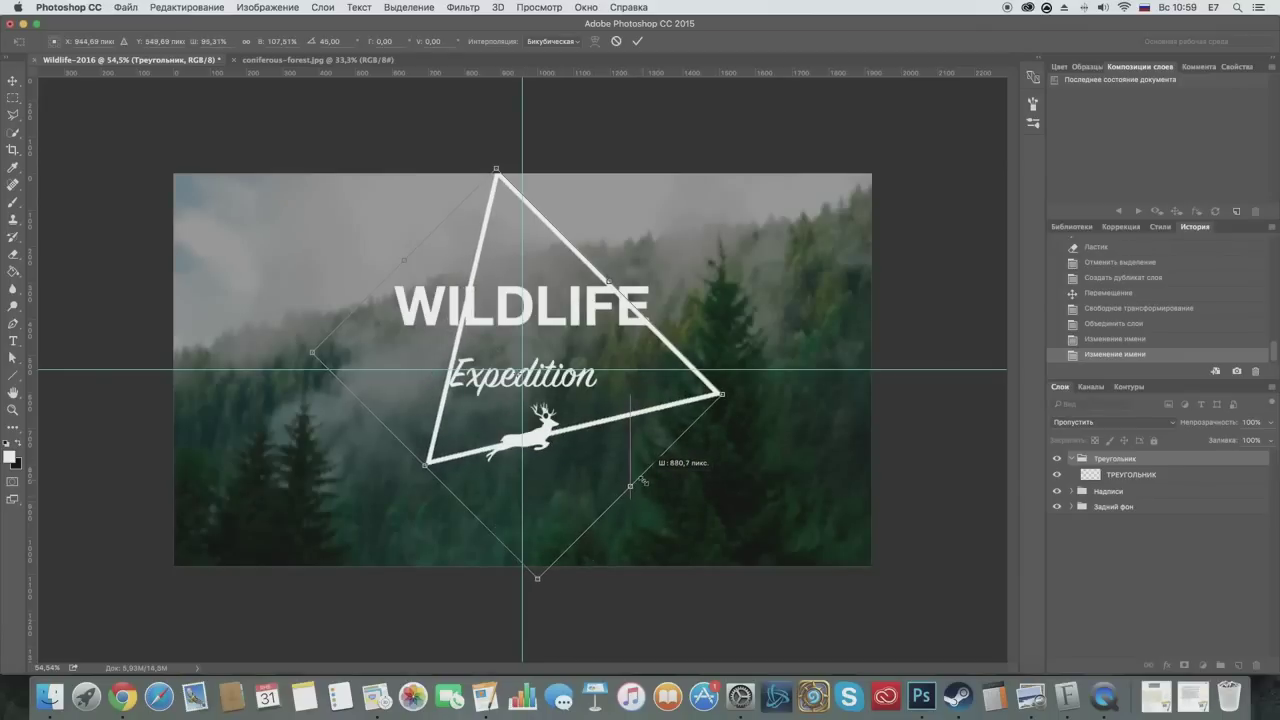
left_click_drag(760, 382, 680, 240)
key("Return")
Step: Nudge the triangle right and down and scale it up to about 108%
key("ctrl+t")
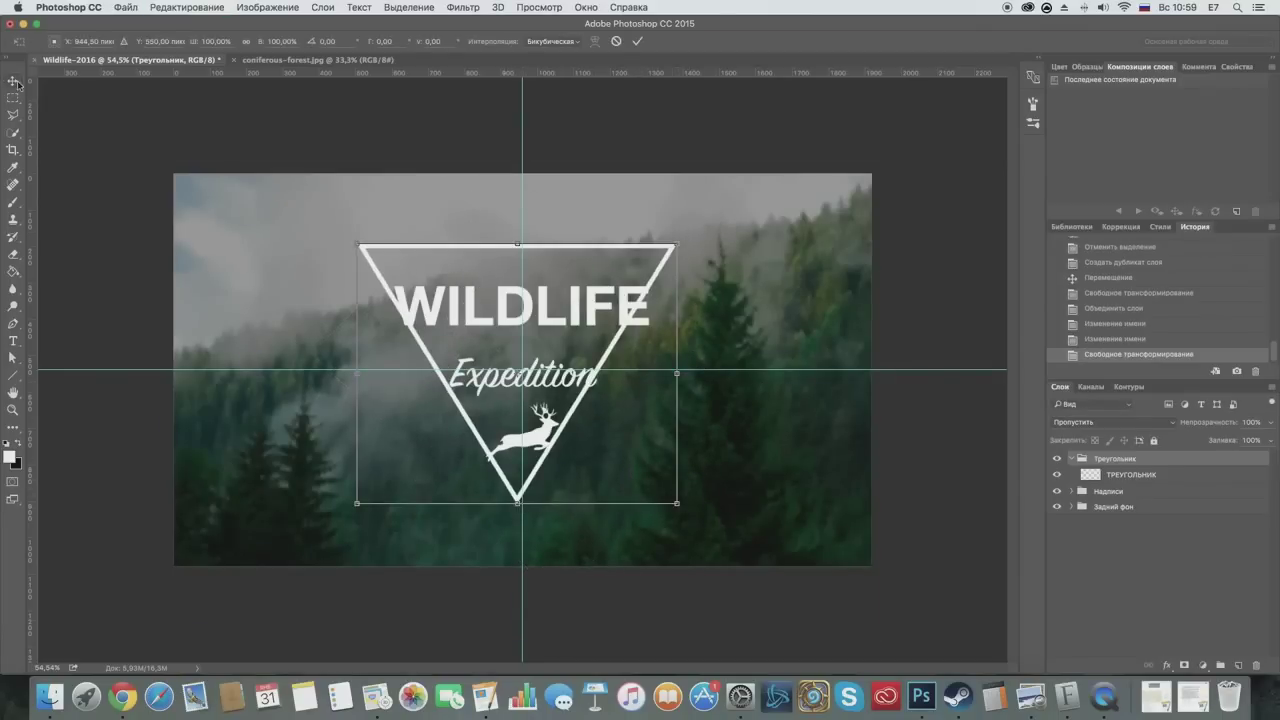
left_click_drag(554, 263, 563, 266)
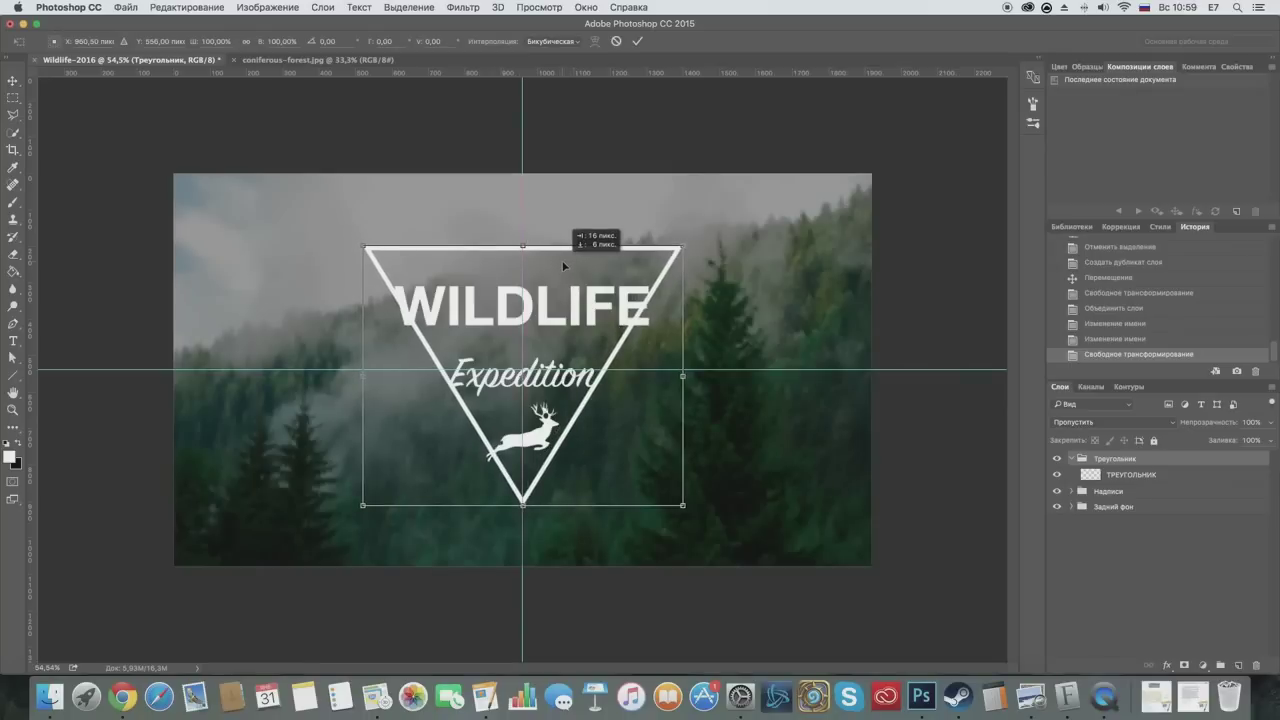
left_click_drag(683, 507, 657, 505)
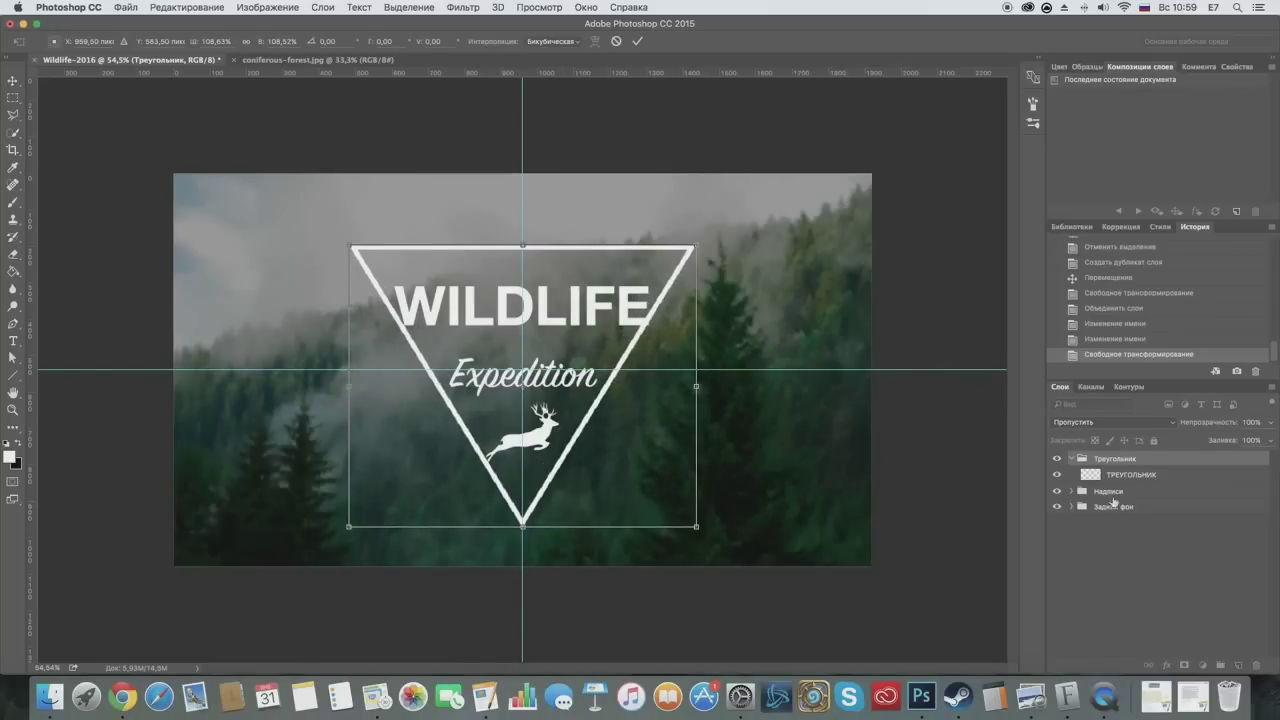
key("Return")
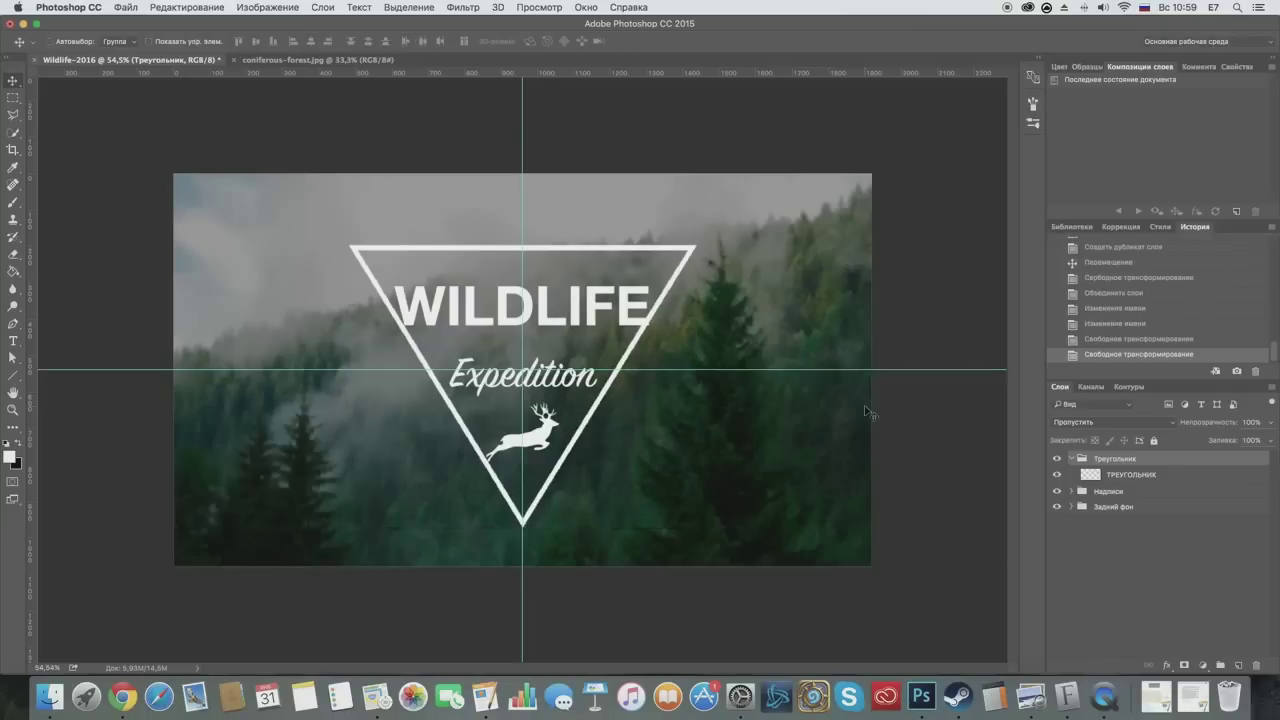
Step: Reduce the deer icon's text size and nudge it slightly lower
left_click(1072, 491)
left_click(1121, 510)
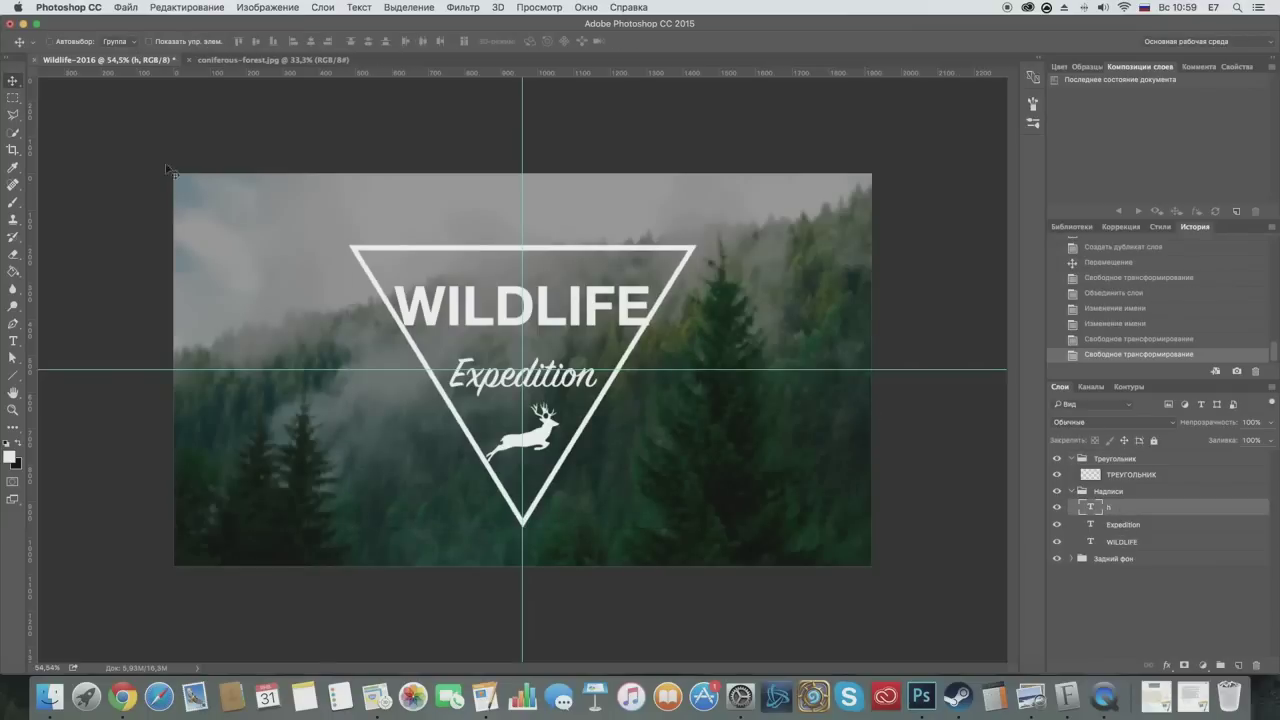
left_click(13, 341)
key("Return")
left_click(316, 42)
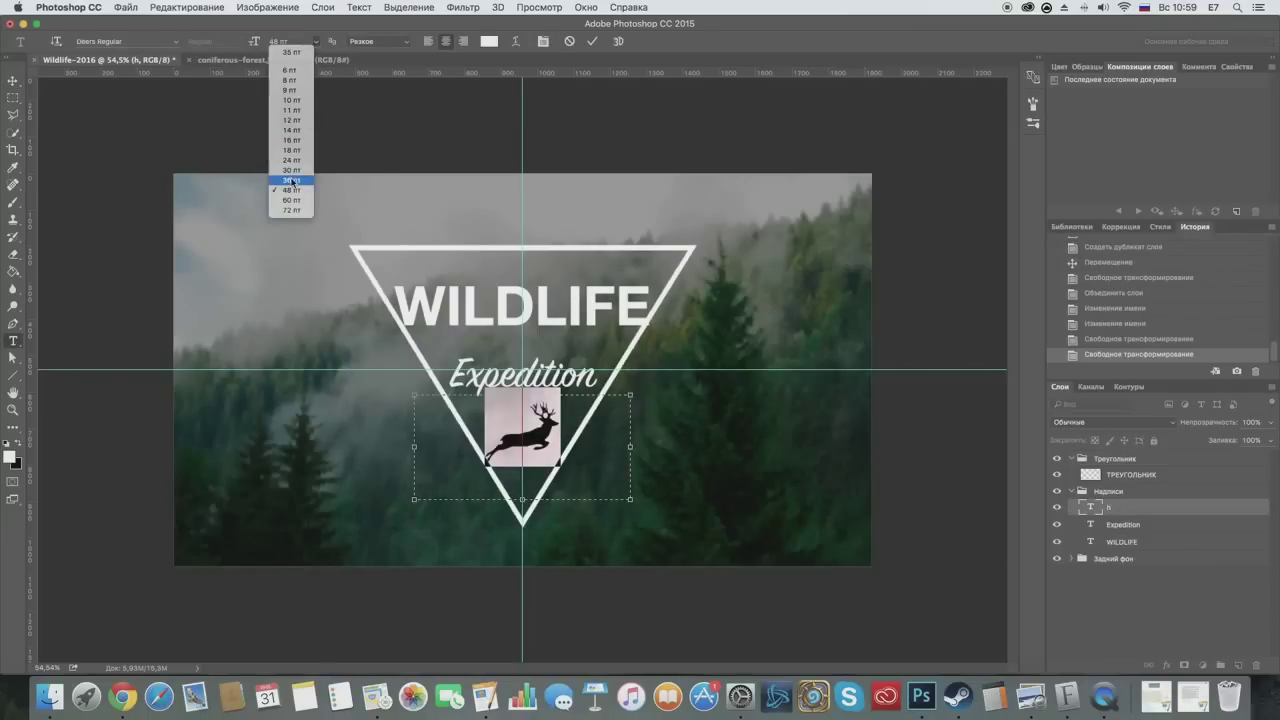
left_click(292, 180)
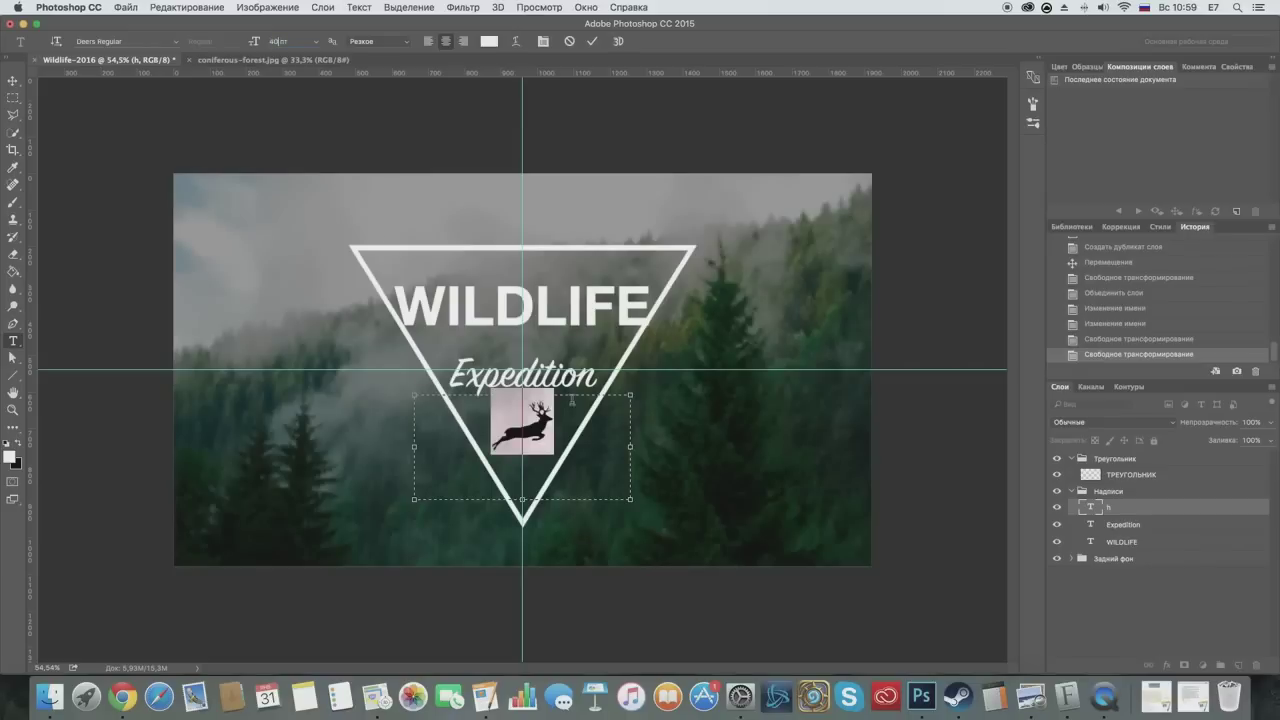
key("ctrl+Return")
key("v")
left_click_drag(540, 430, 540, 428)
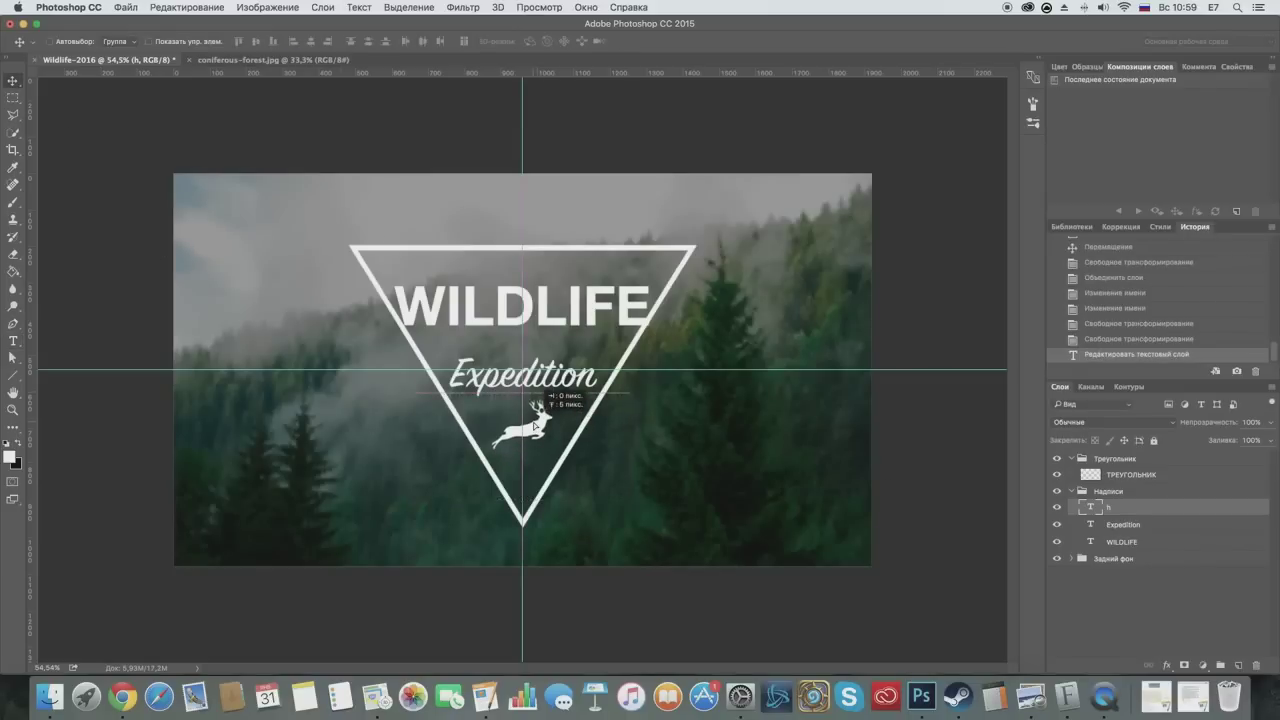
Step: Move Expedition up and WILDLIFE down a few pixels
left_click(1172, 525)
left_click_drag(564, 384, 555, 370)
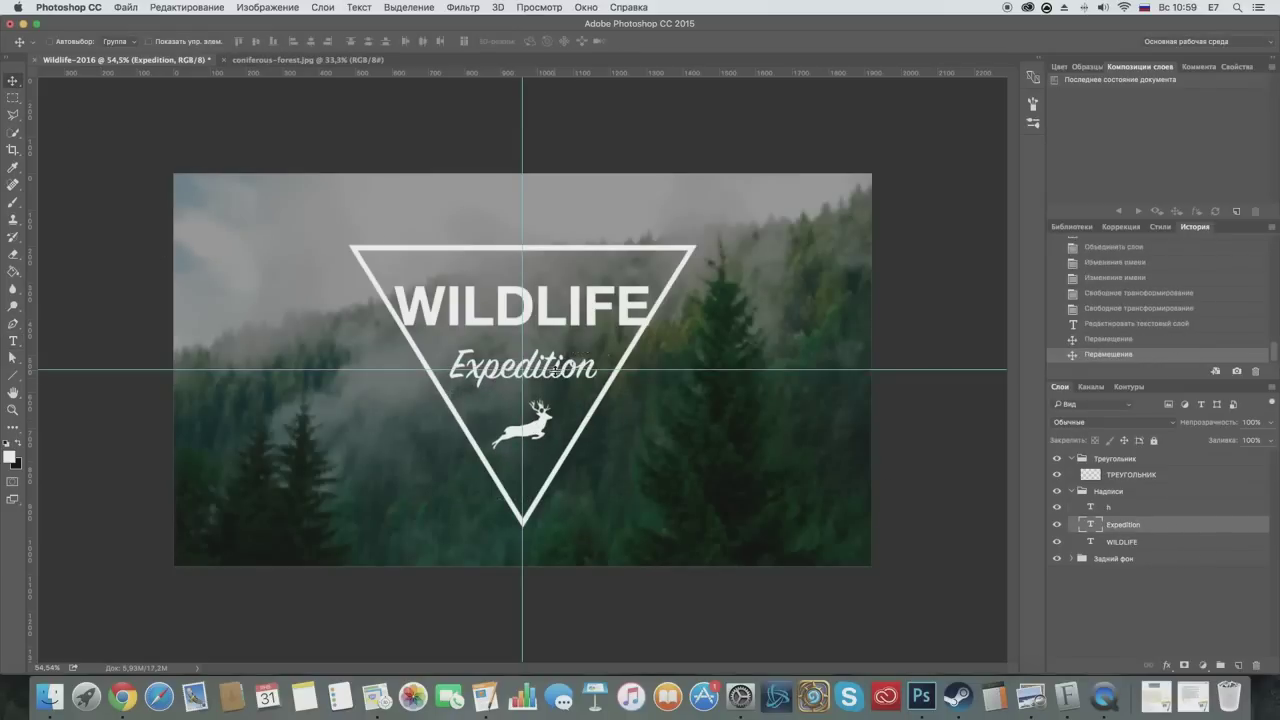
left_click_drag(590, 300, 592, 318)
Step: Widen WILDLIFE to about 116% and shift it left to re-centre it in the triangle
key("ctrl+t")
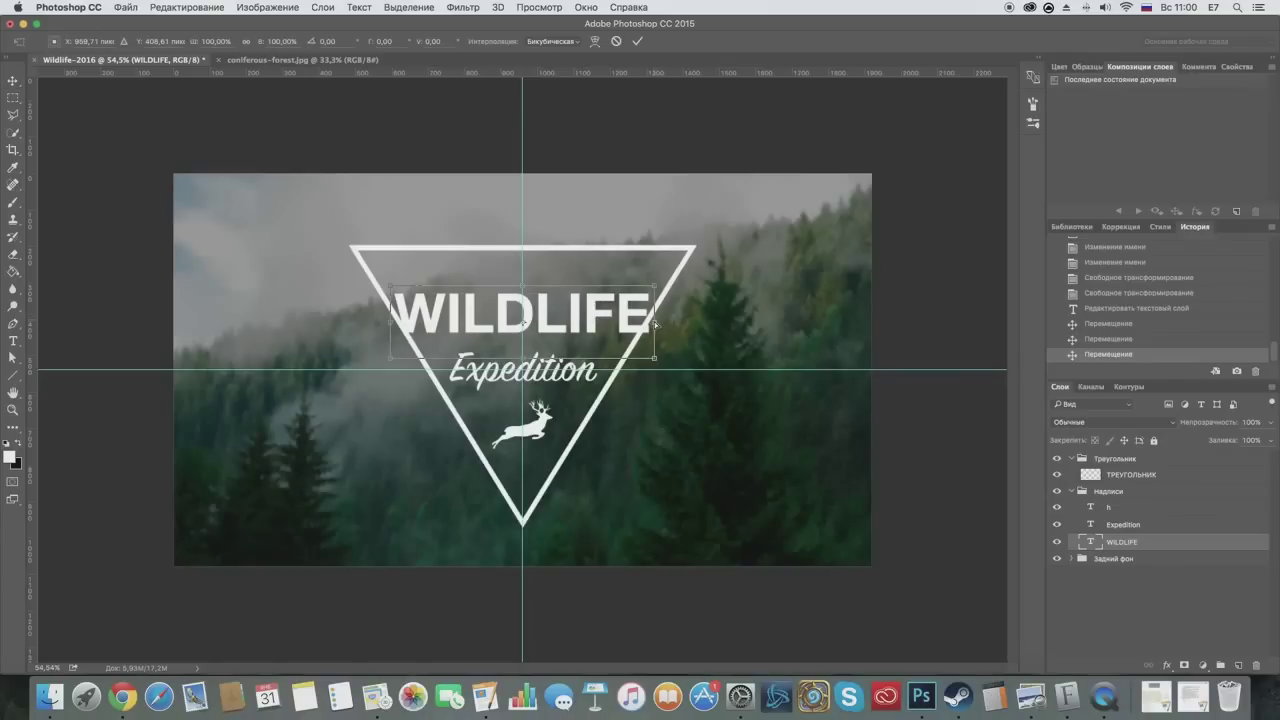
left_click_drag(655, 322, 697, 322)
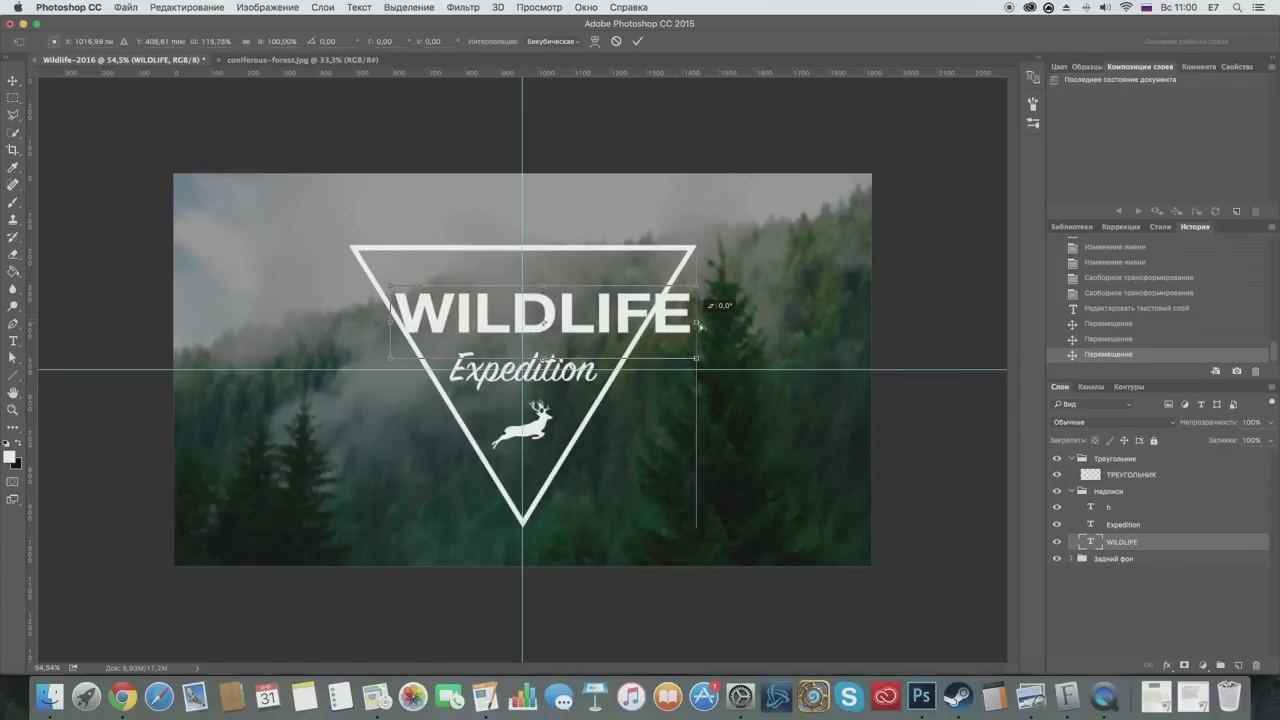
left_click(14, 82)
left_click(743, 248)
left_click_drag(584, 327, 555, 318)
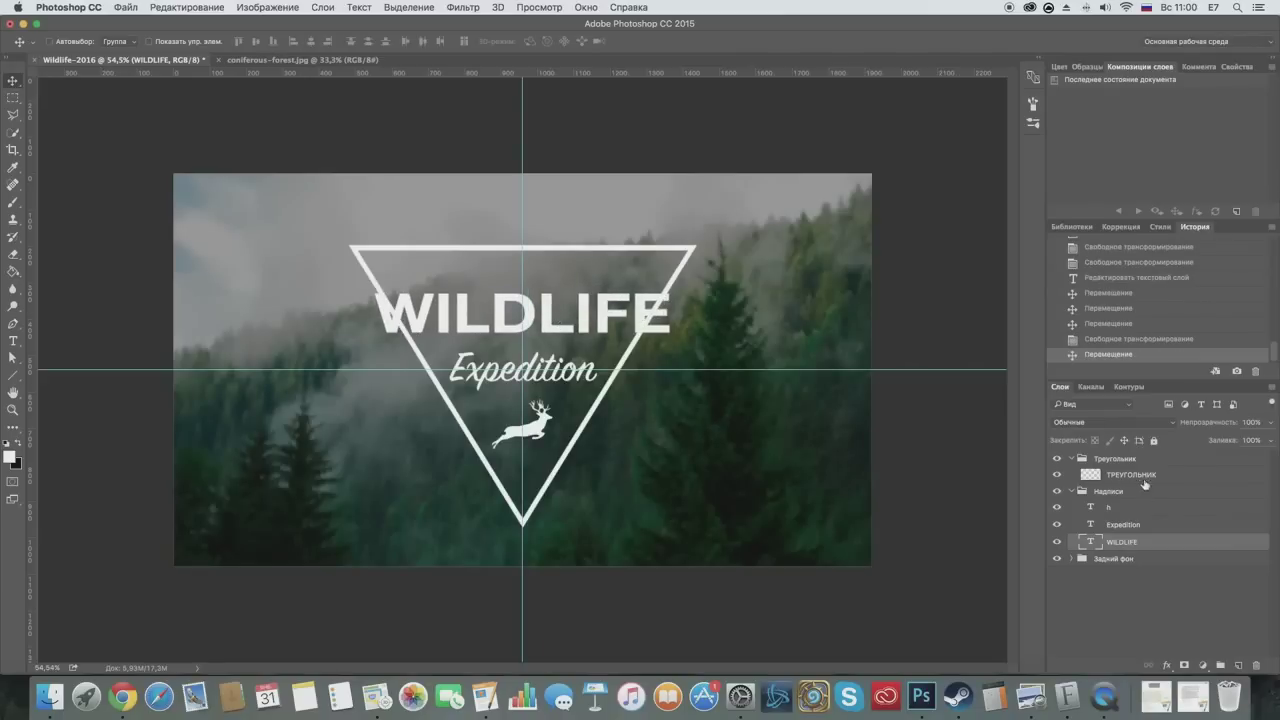
left_click(1072, 491)
left_click(1140, 475)
left_click(13, 98)
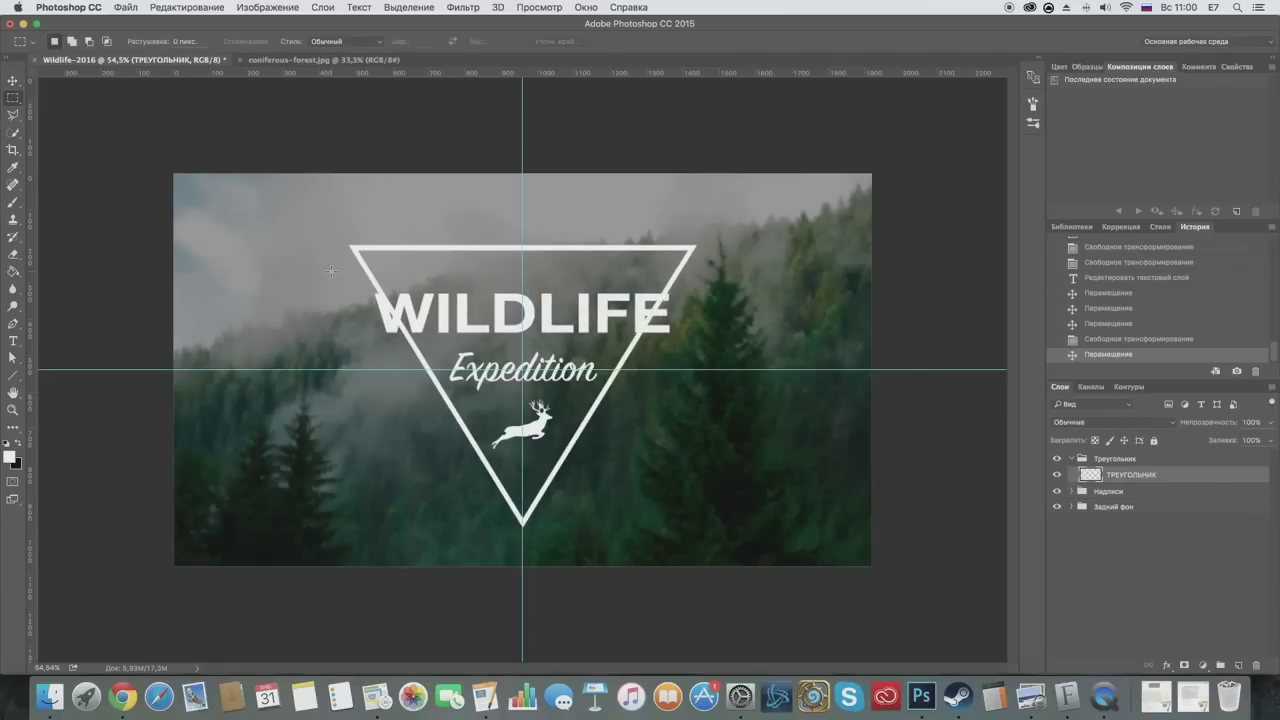
Step: Erase the triangle lines inside a band around WILDLIFE, then deselect
scroll(331, 270, "up", 3)
scroll(331, 270, "up", 2)
scroll(331, 270, "down", 1)
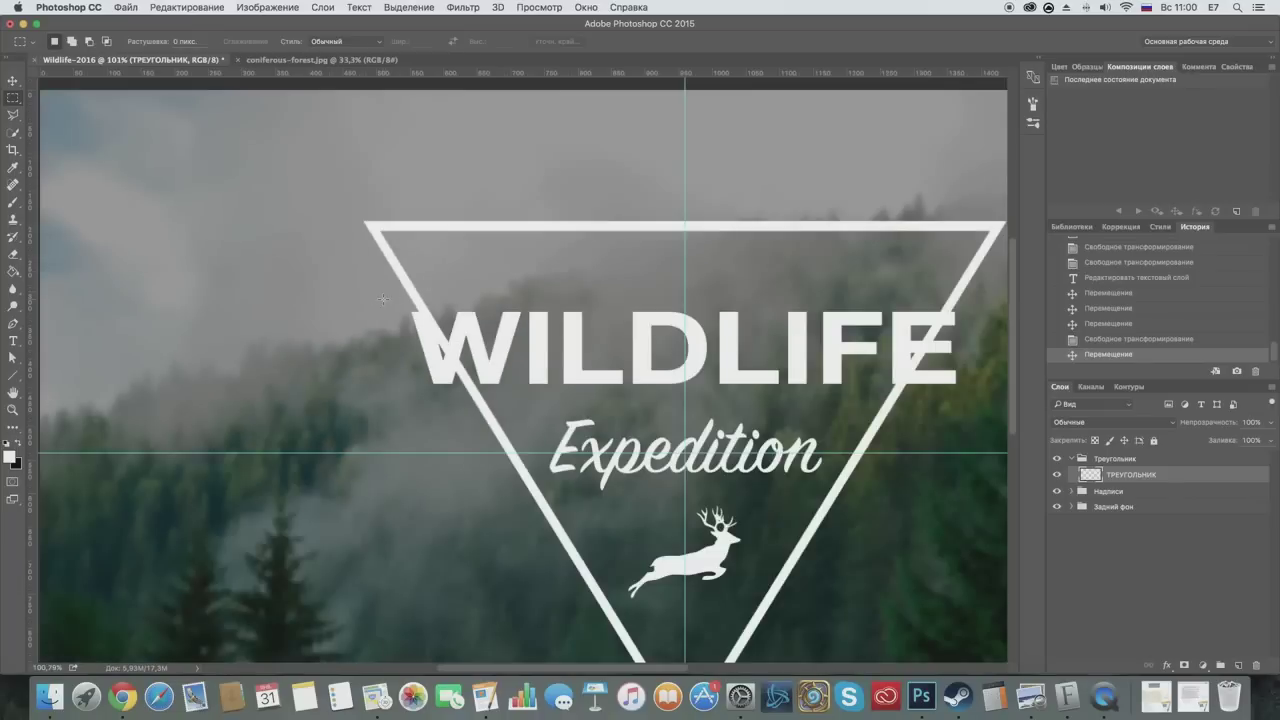
left_click_drag(390, 299, 972, 397)
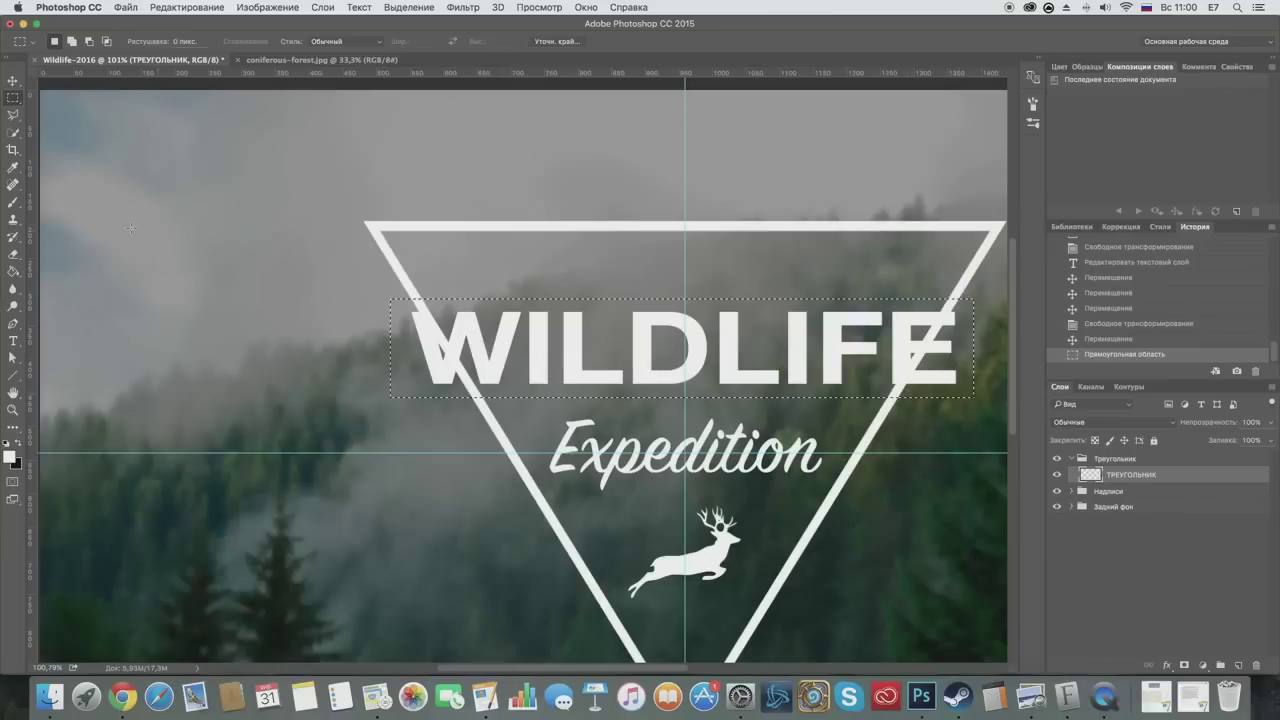
key("e")
left_click_drag(429, 310, 935, 345)
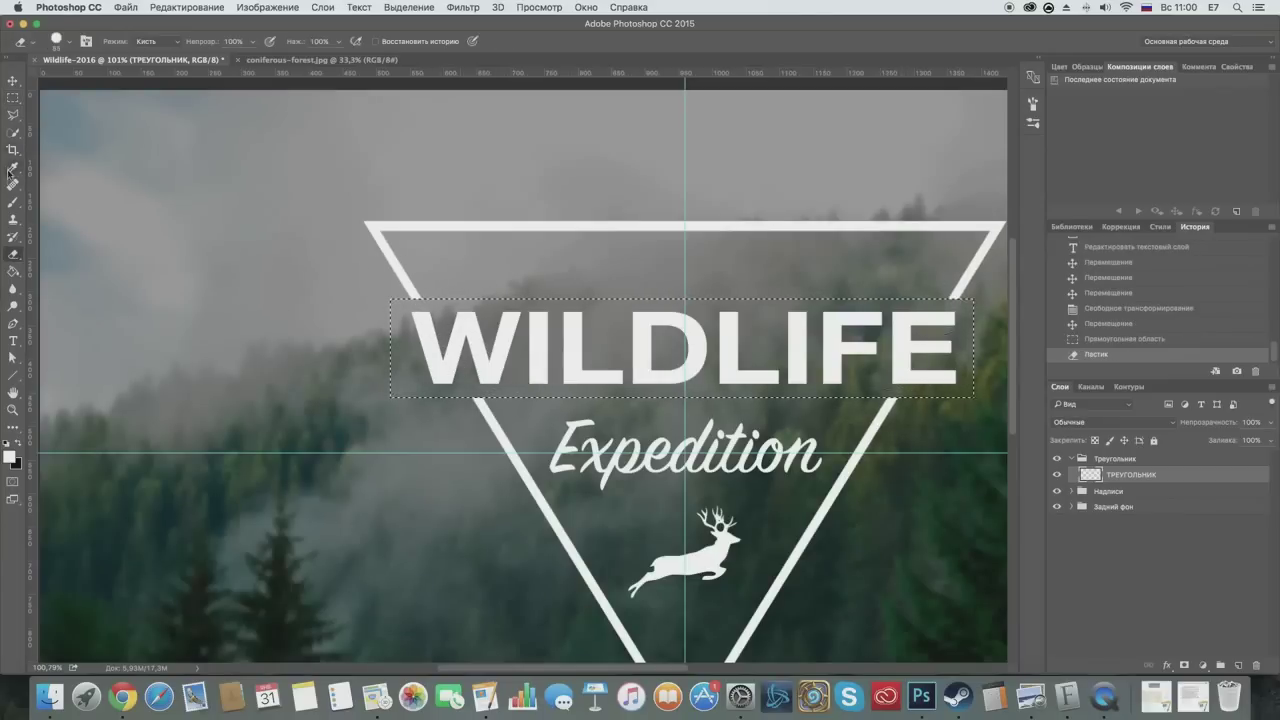
key("m")
right_click(616, 325)
left_click(616, 327)
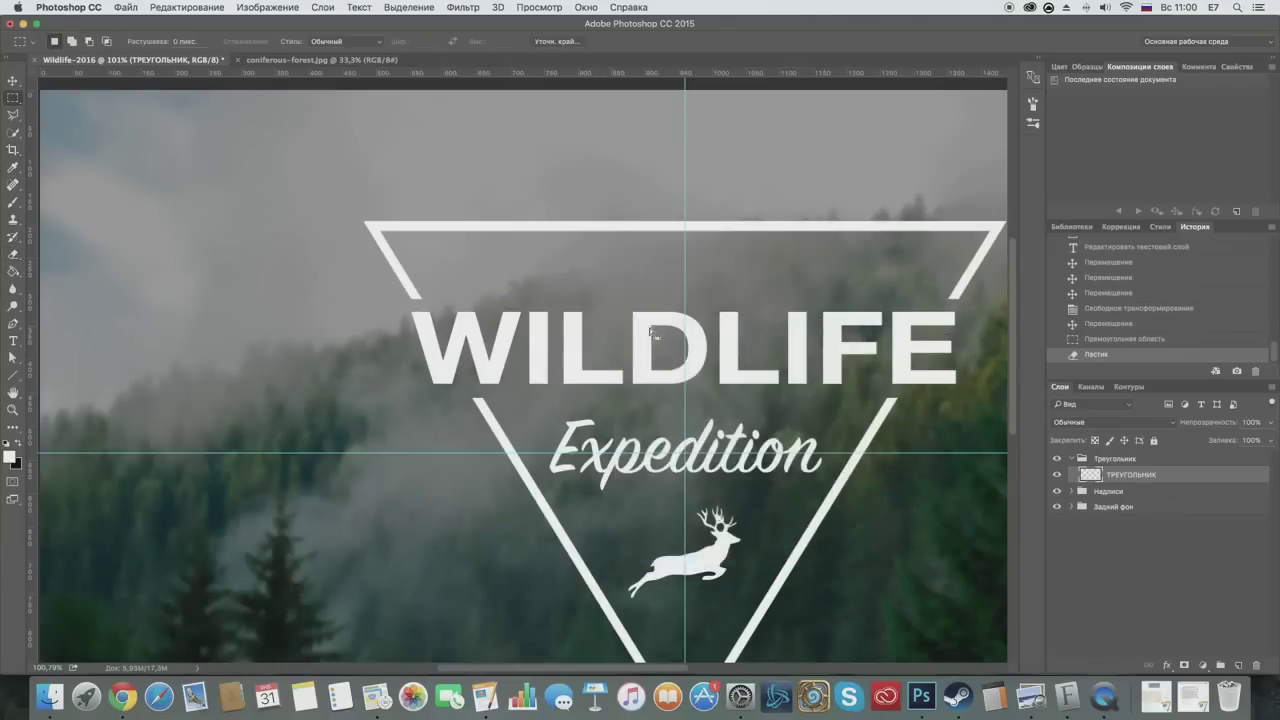
scroll(650, 327, "down", 5)
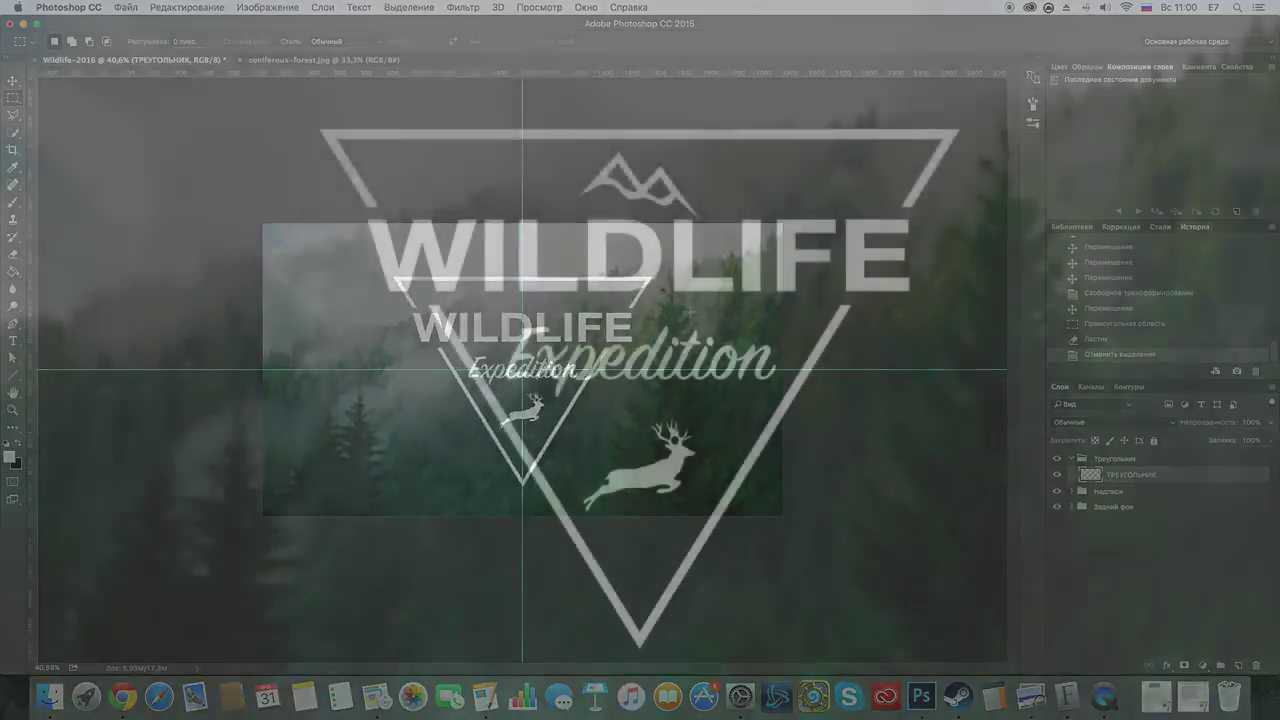